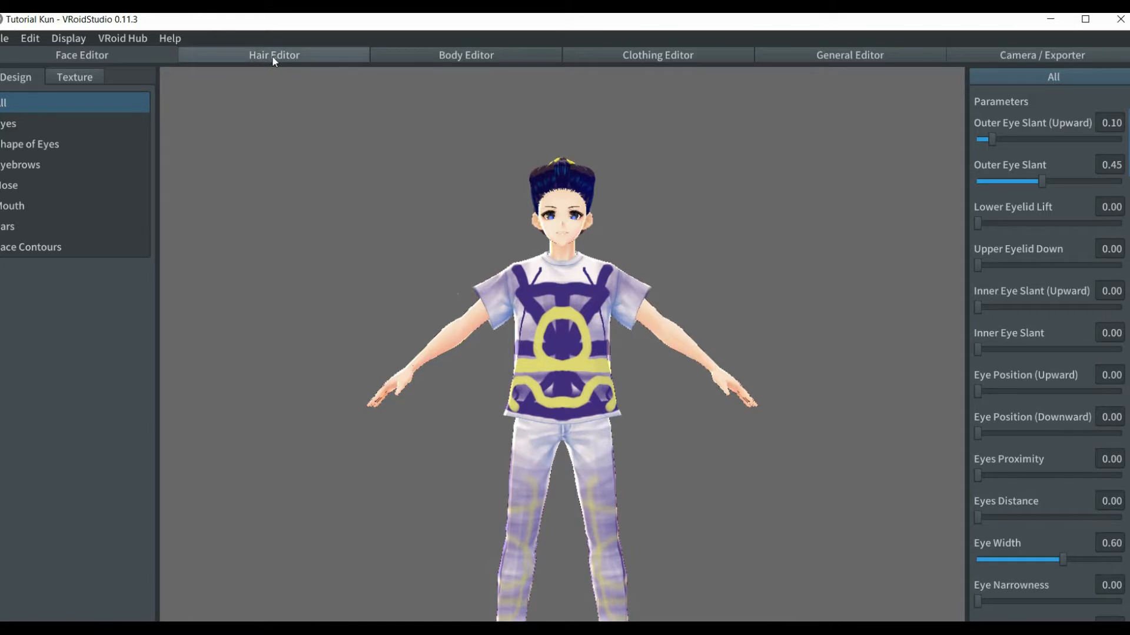
- Add a new freehand hair group in the Hair Editor and select it to show its guide mesh
click(274, 59)
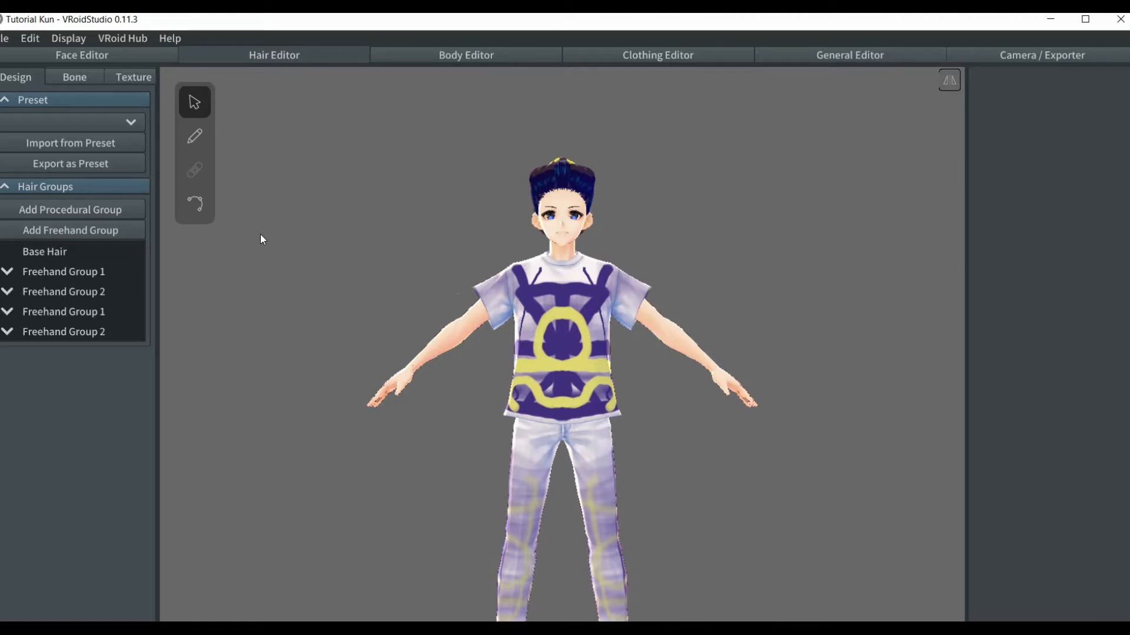
click(72, 229)
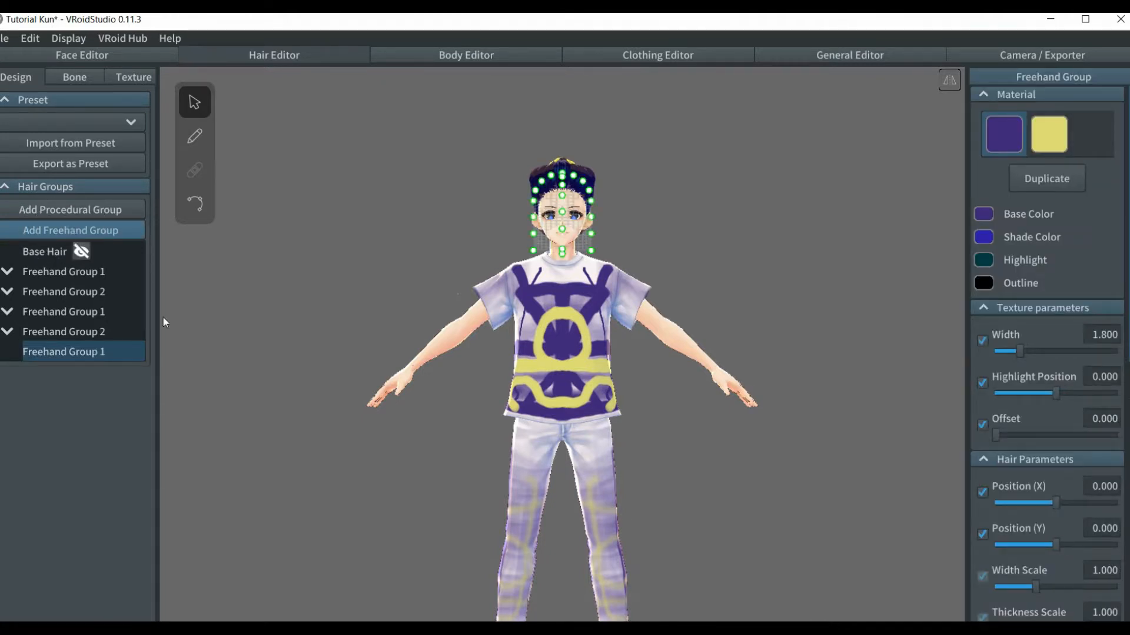
click(641, 444)
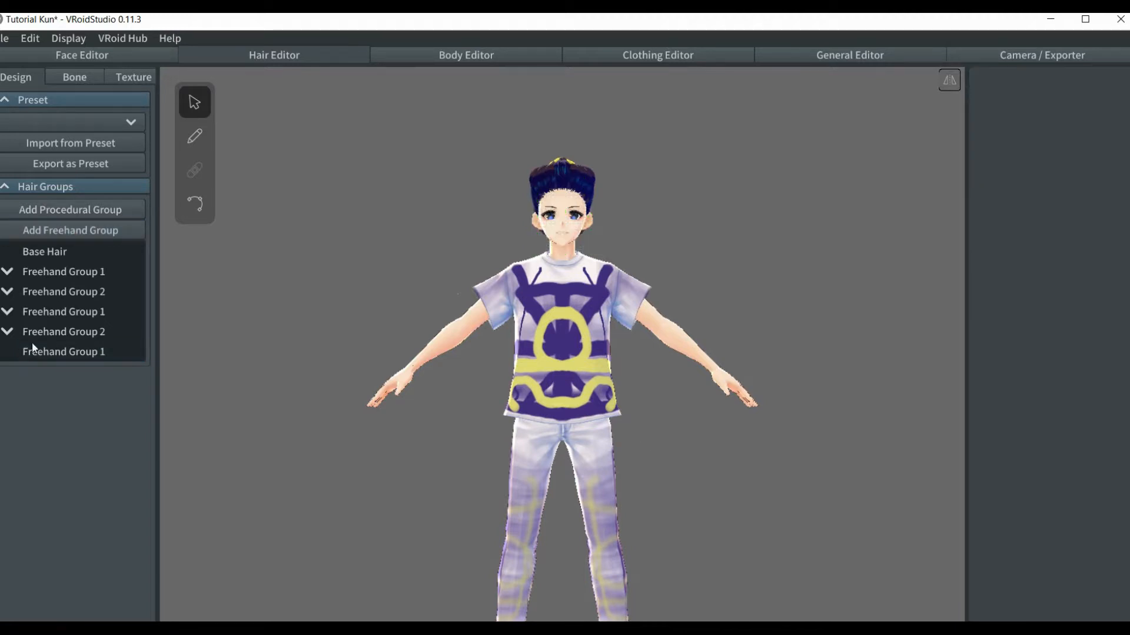
click(117, 351)
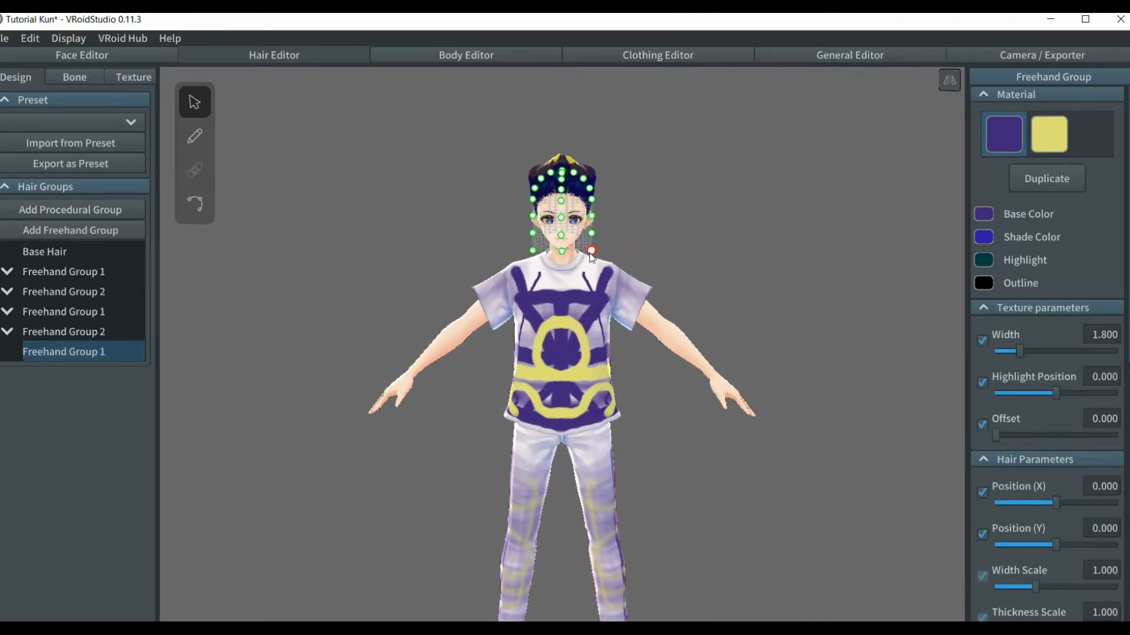
- Stretch the hair guide's lower side control points far outward, with the bottom edge down to the hips, making it wider than the arms
drag(591, 251, 790, 435)
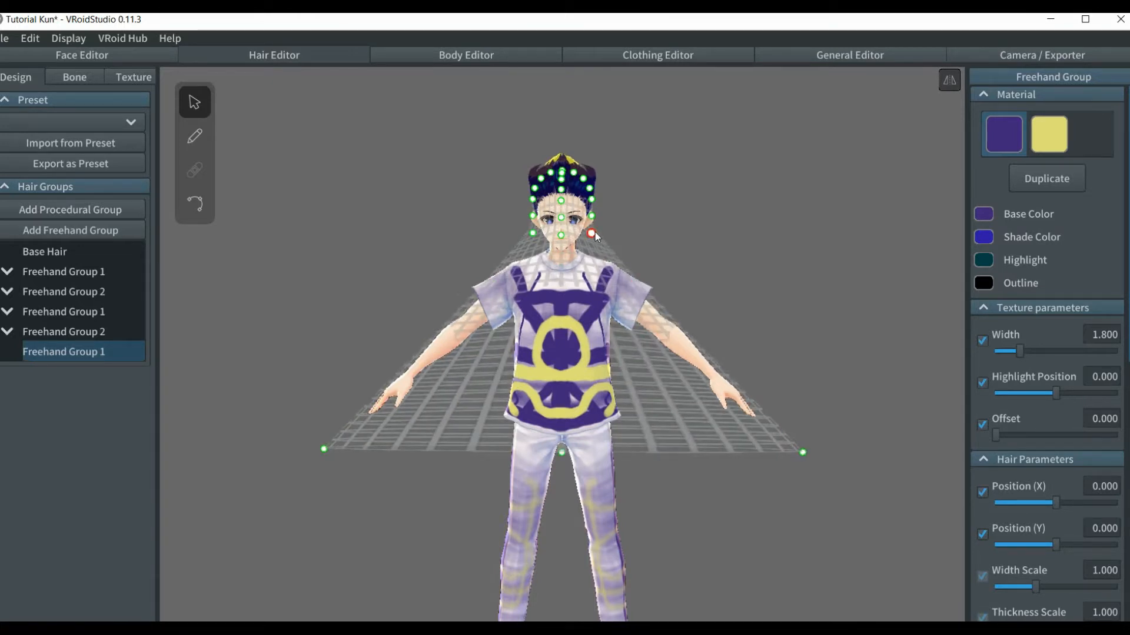
drag(592, 234, 822, 269)
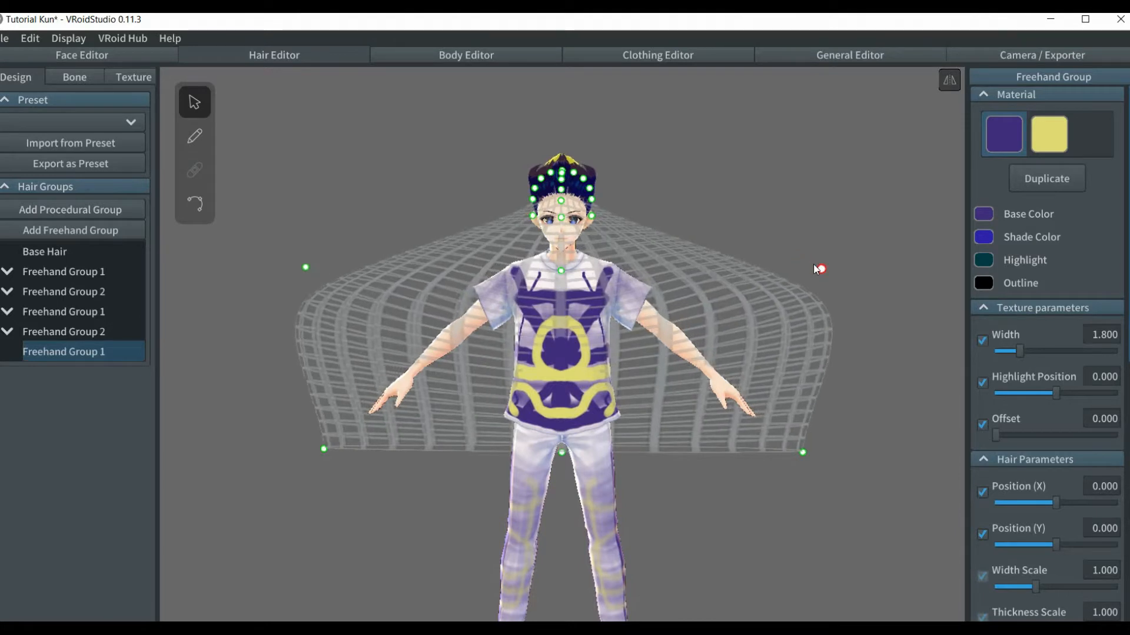
drag(592, 216, 810, 218)
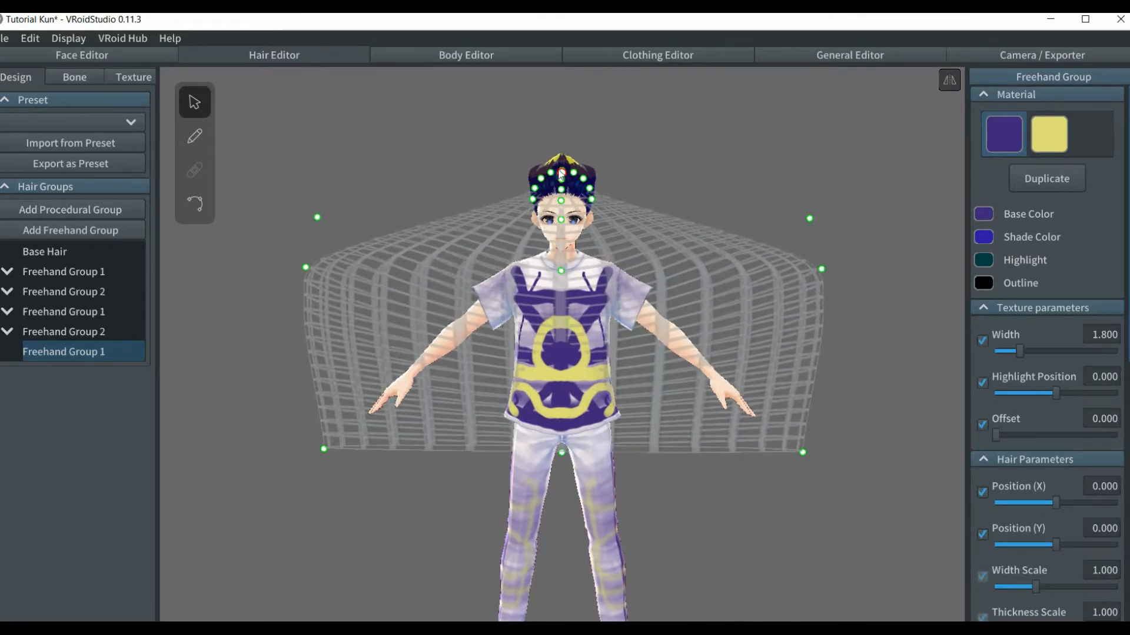
- Raise the hair guide's crown point above the head and spread the upper side control points outward
drag(562, 178, 570, 122)
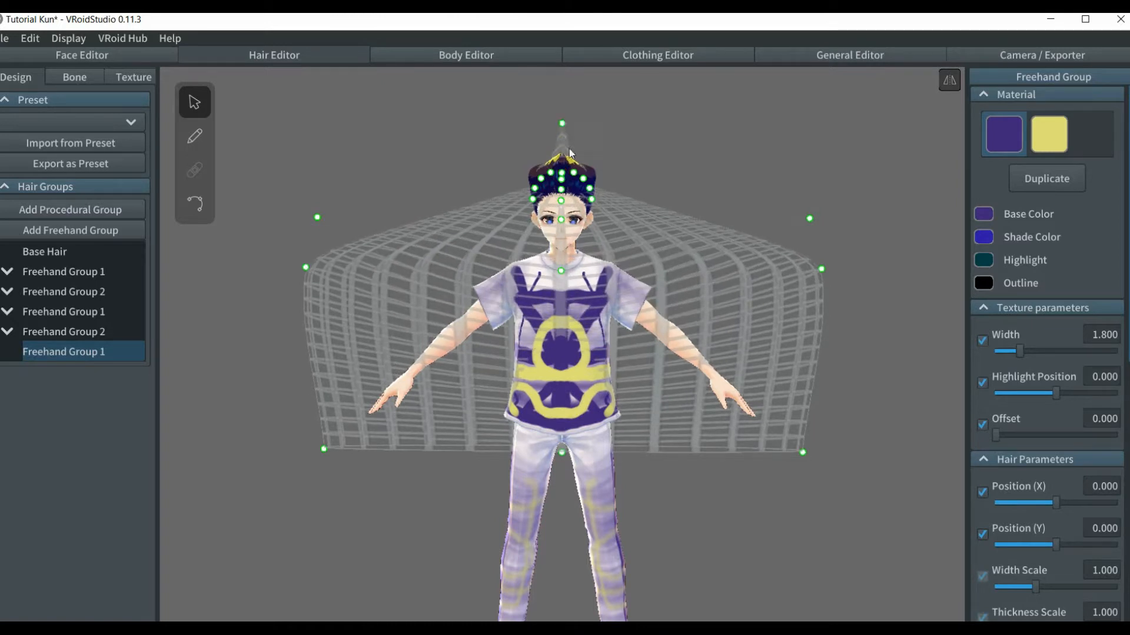
drag(574, 172, 632, 142)
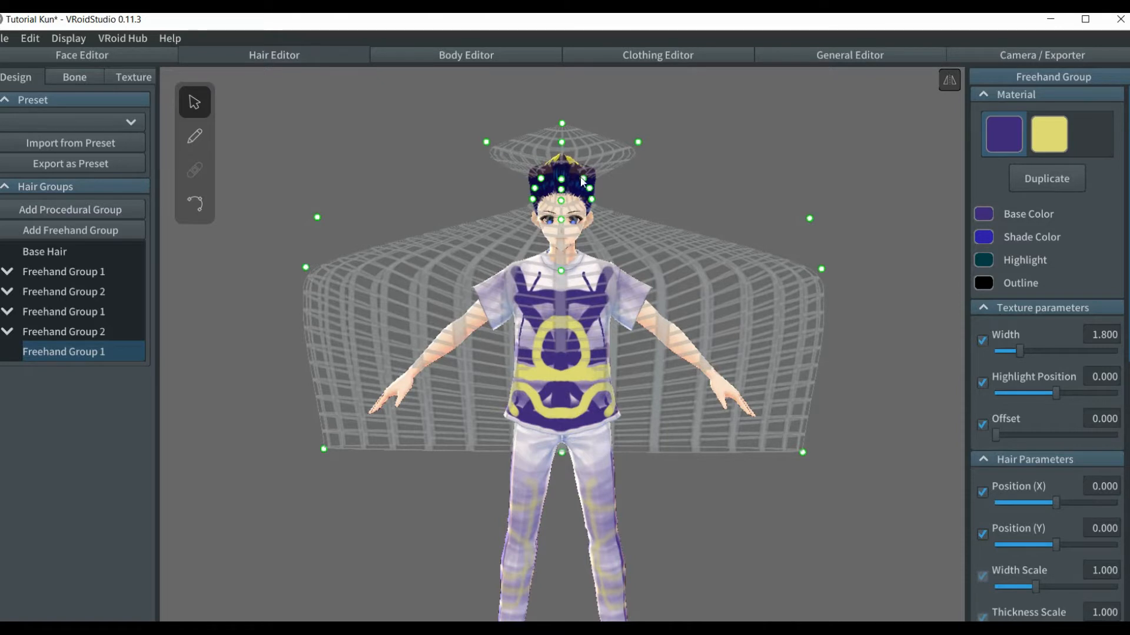
drag(582, 180, 684, 167)
drag(591, 199, 761, 188)
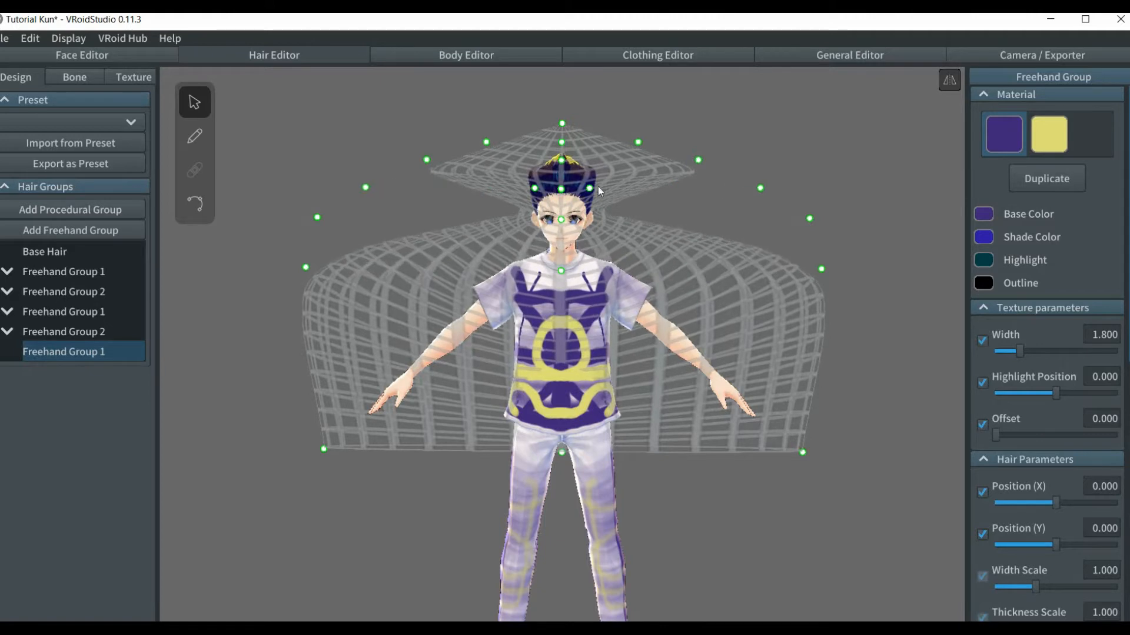
drag(588, 188, 785, 174)
- Round the hair guide into a wide dome by moving the upper side points up and outward and flaring the bottom corners past the hands
drag(698, 160, 720, 143)
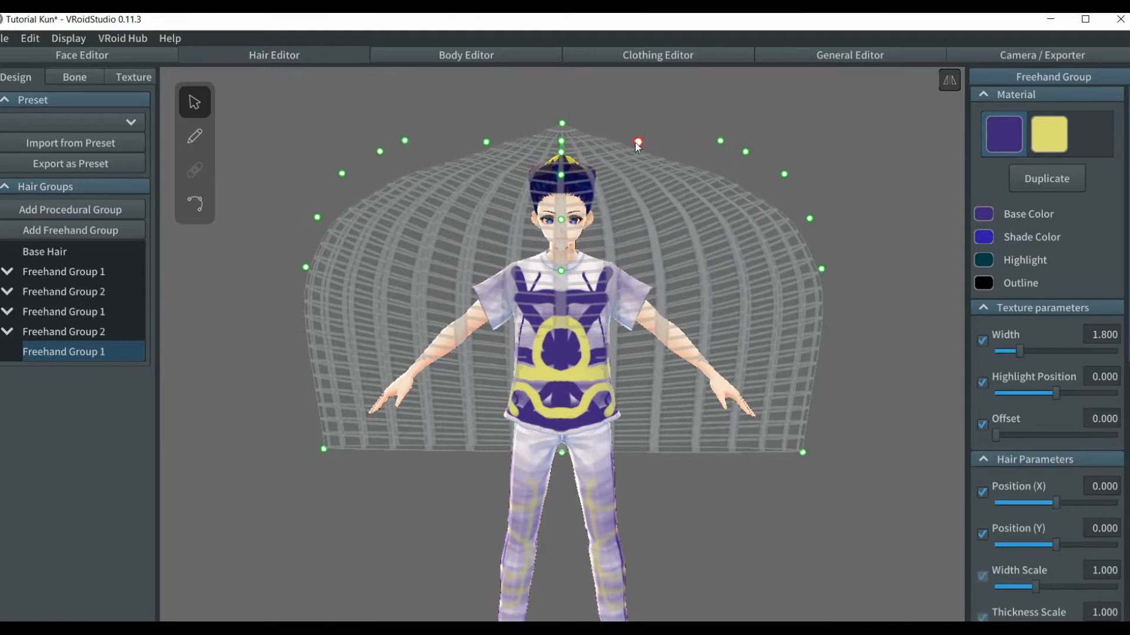
drag(636, 143, 663, 135)
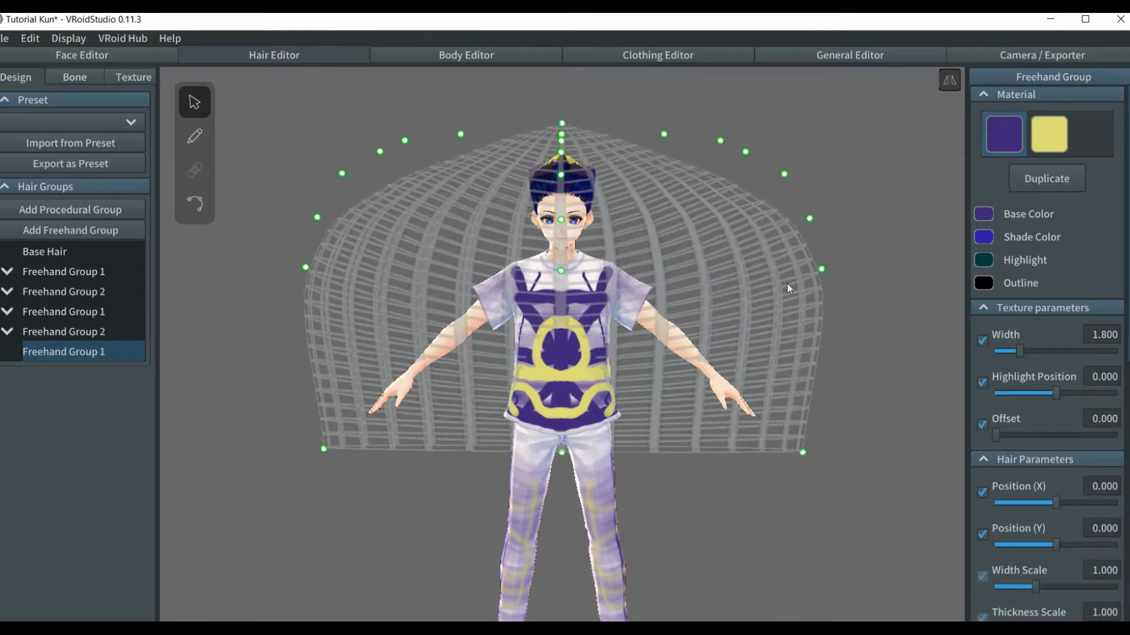
click(802, 452)
drag(804, 455, 882, 429)
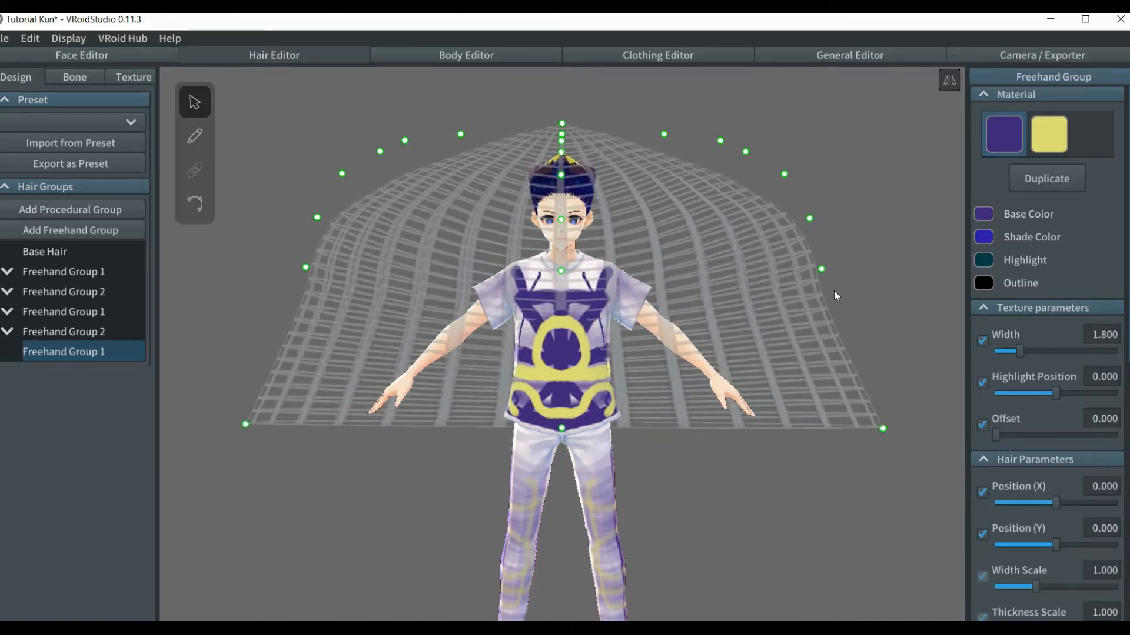
- Flatten the hair guide in side view by pulling its front control points, from crown to bottom edge, back towards the body's middle
right_drag(835, 271, 827, 322)
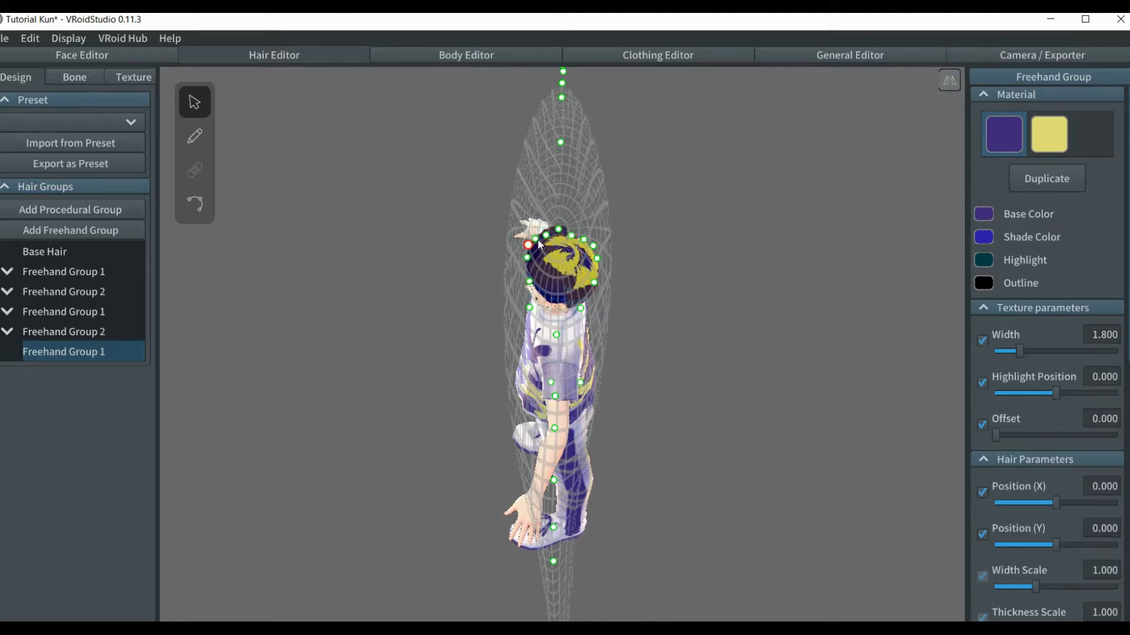
drag(544, 237, 596, 236)
right_drag(634, 262, 627, 231)
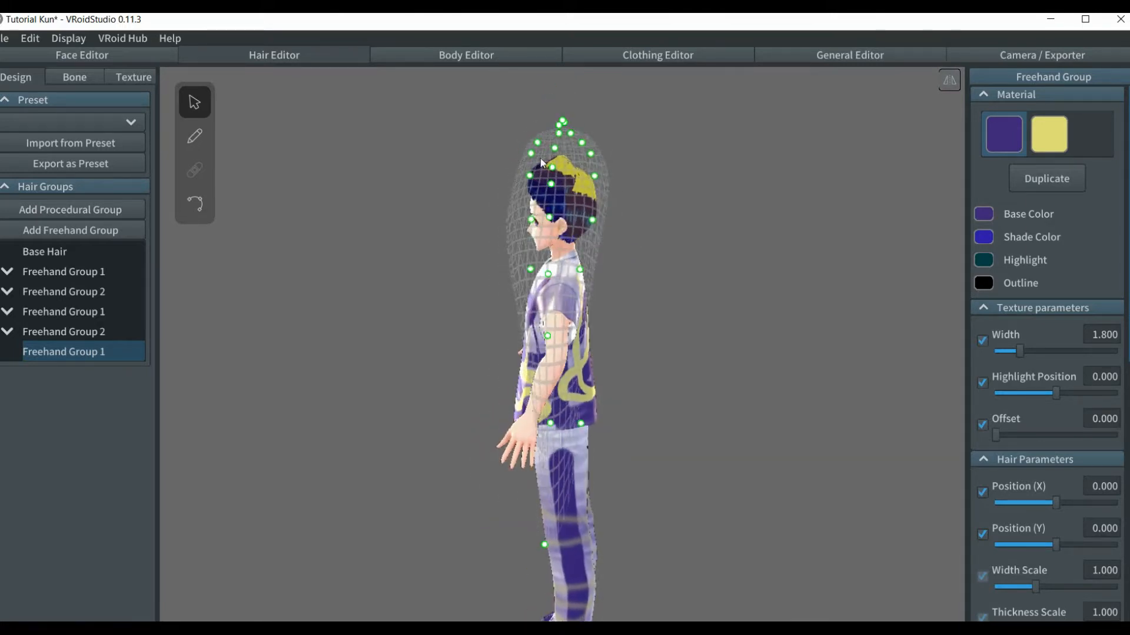
drag(539, 143, 568, 153)
key(ctrl)
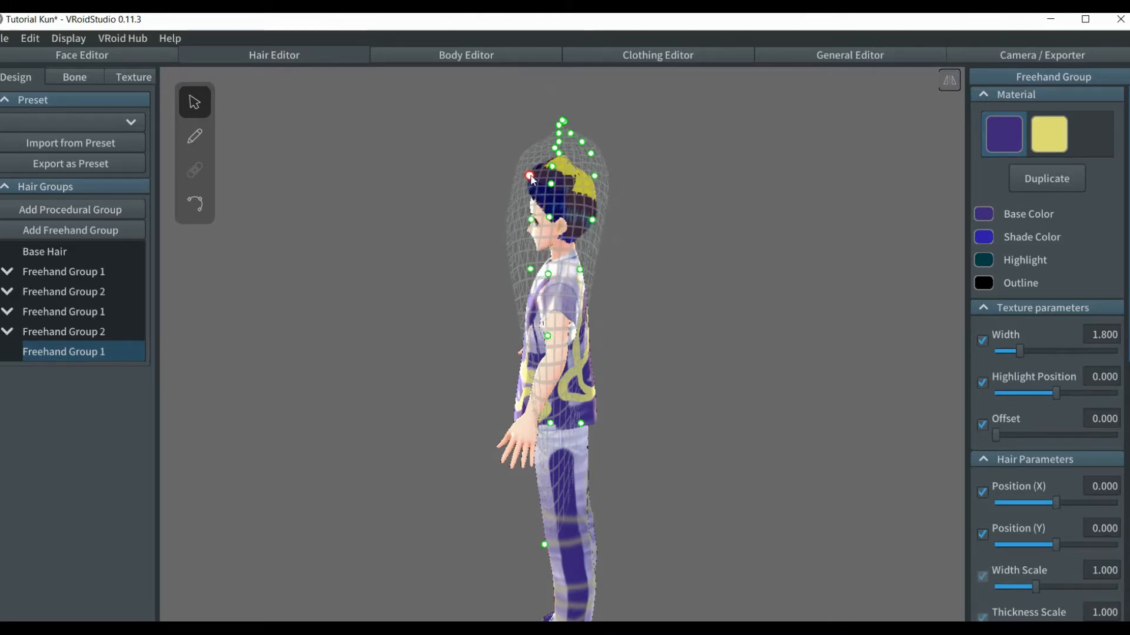
drag(529, 176, 564, 176)
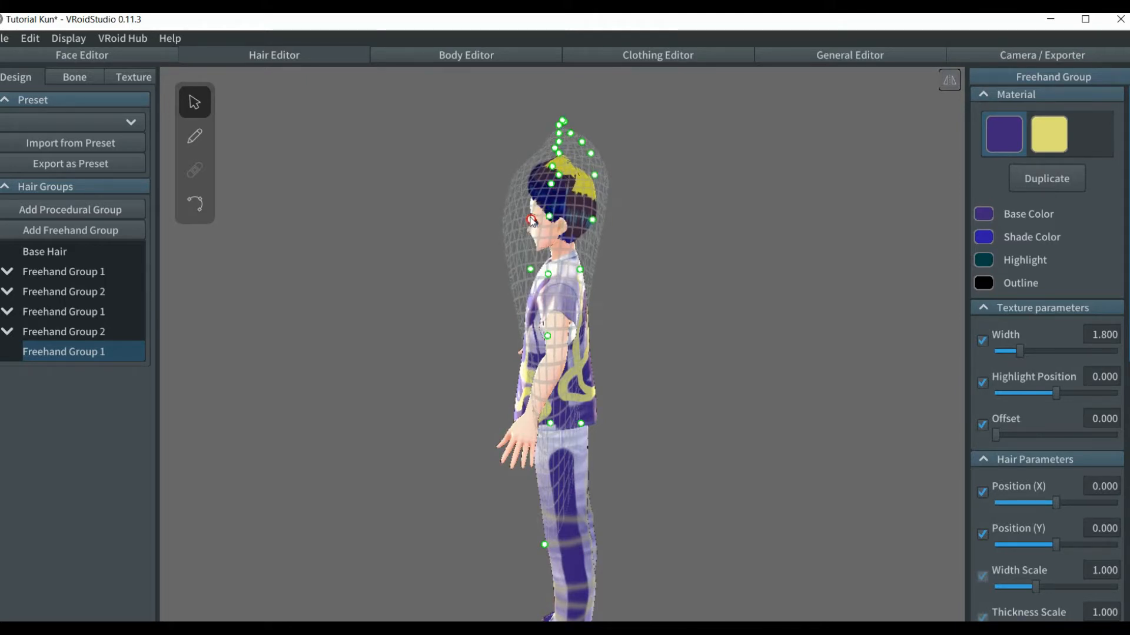
drag(530, 222, 556, 221)
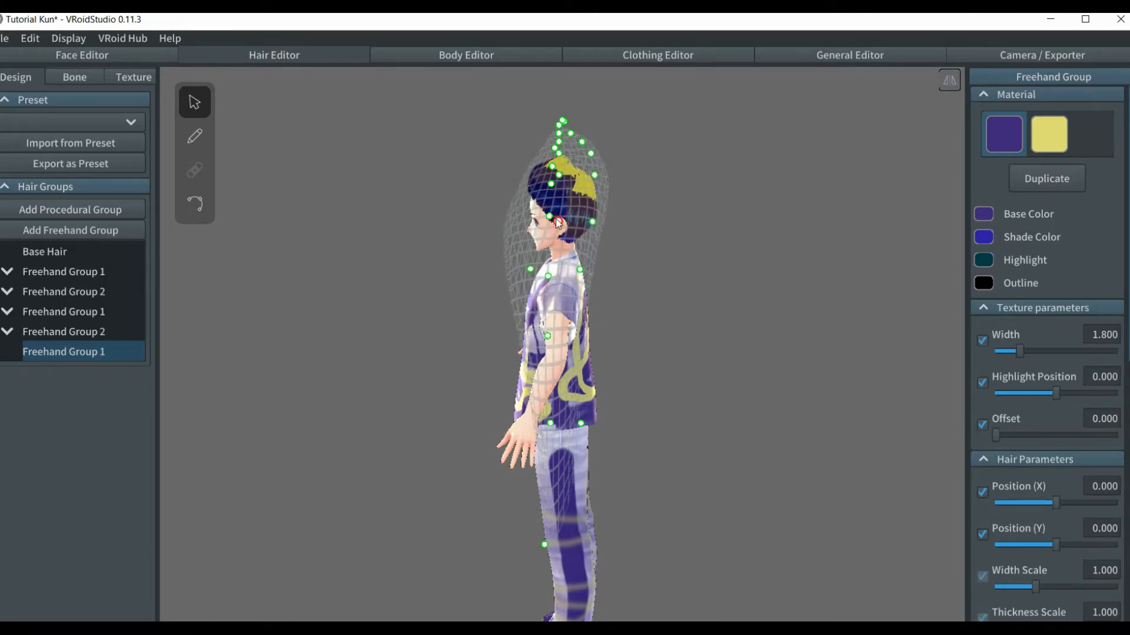
drag(530, 267, 562, 266)
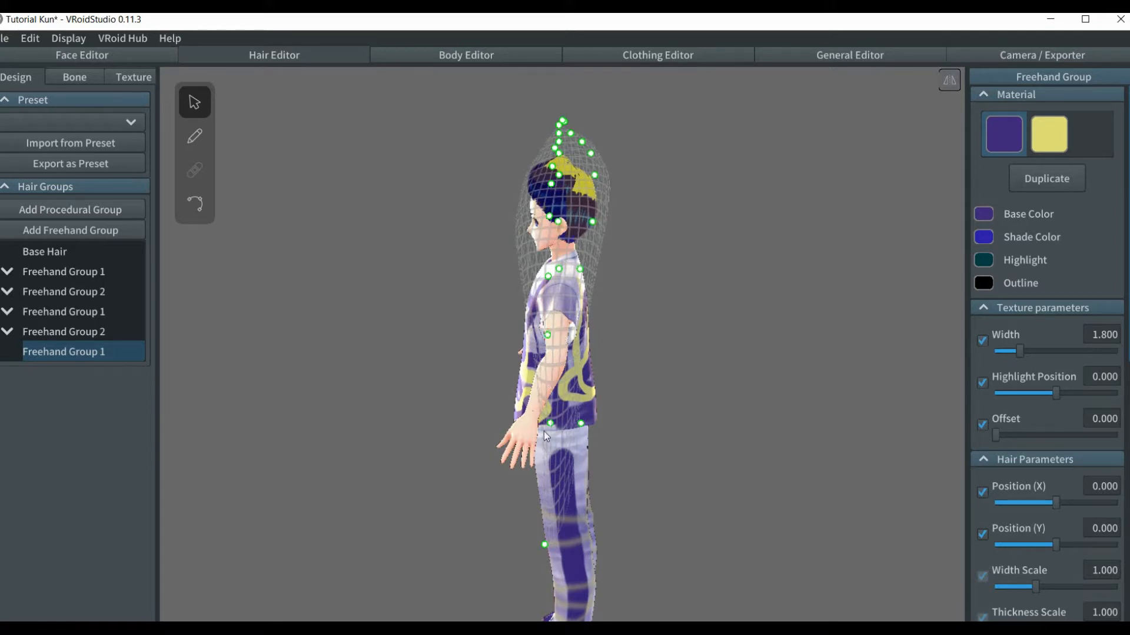
drag(551, 423, 573, 425)
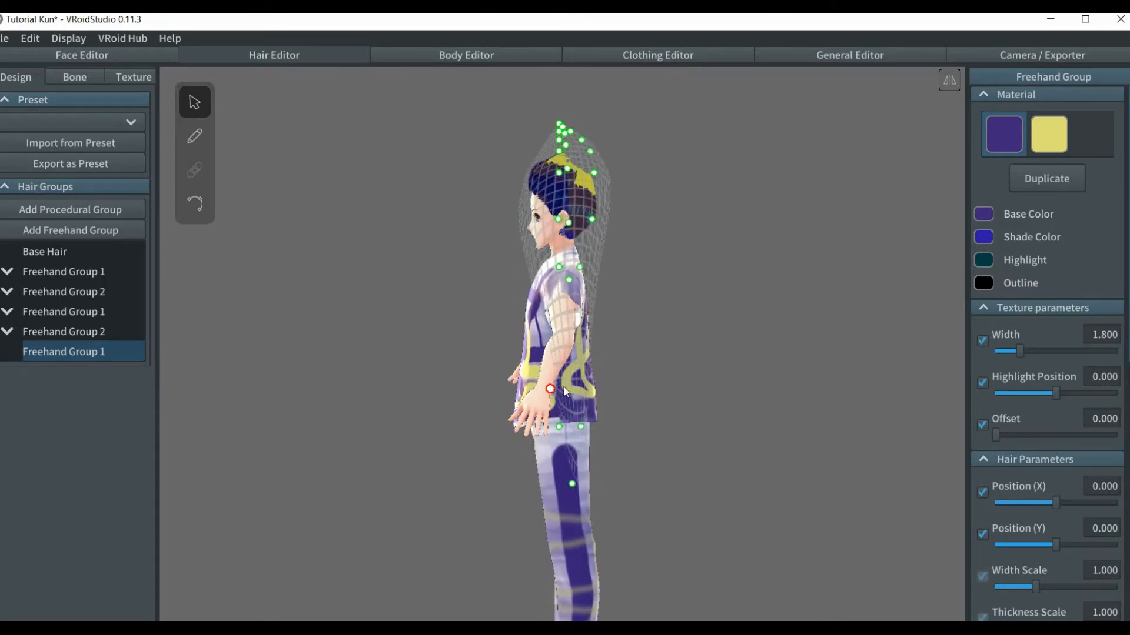
- Try to reposition one of the hair guide's upper side control points inward from an angled rear view
mouse_move(684, 379)
right_down()
mouse_move(664, 379)
mouse_move(686, 394)
mouse_move(686, 413)
mouse_move(680, 377)
mouse_move(670, 384)
right_up()
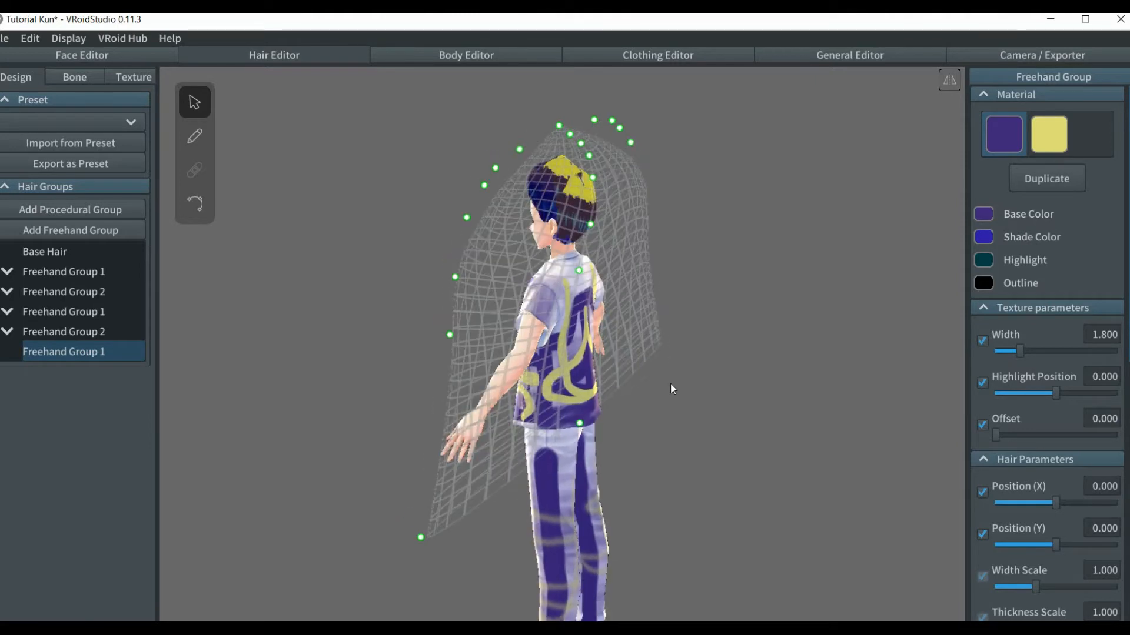
drag(468, 222, 497, 227)
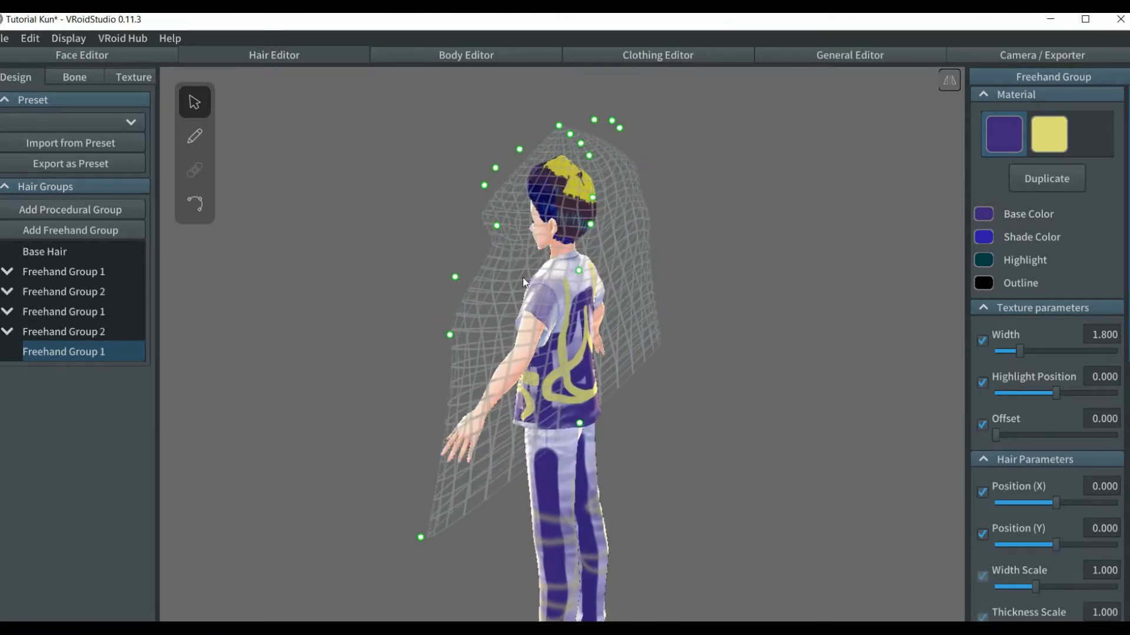
mouse_move(523, 277)
right_down()
mouse_move(510, 272)
mouse_move(520, 285)
right_up()
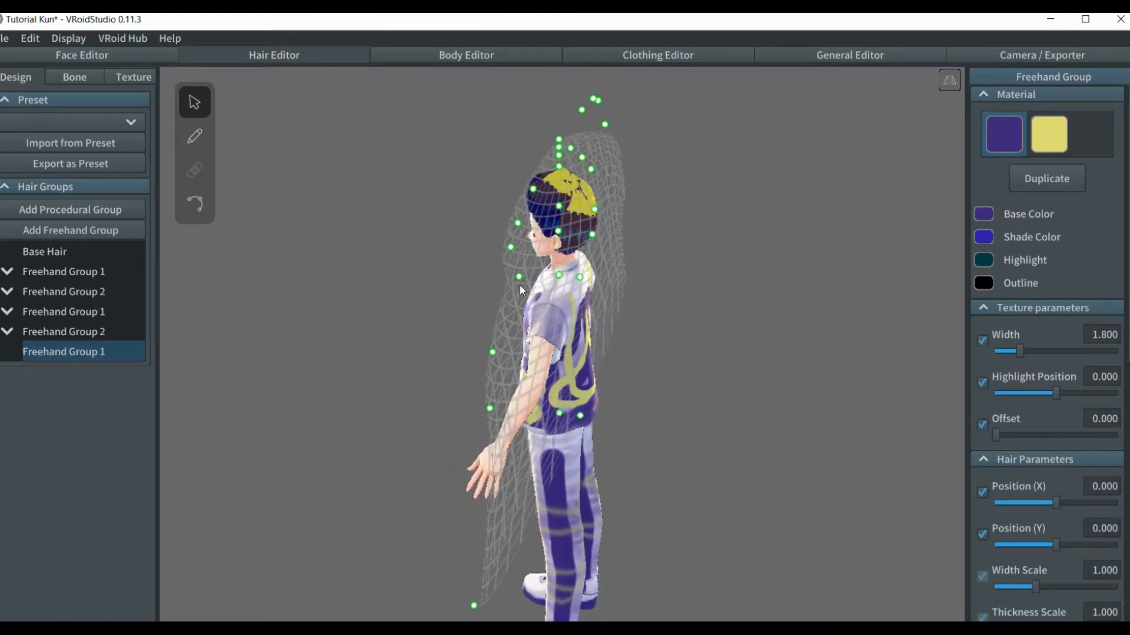
click(518, 278)
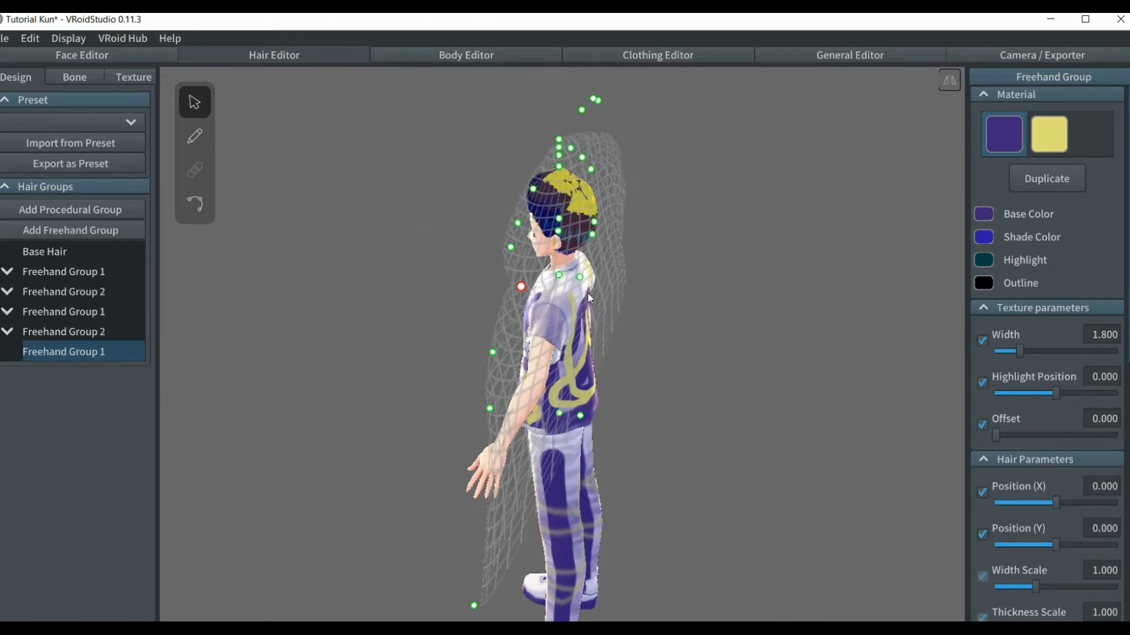
- Duplicate the purple hair material and assign the copy to the new freehand group
mouse_move(596, 307)
right_down()
mouse_move(594, 319)
mouse_move(575, 313)
right_up()
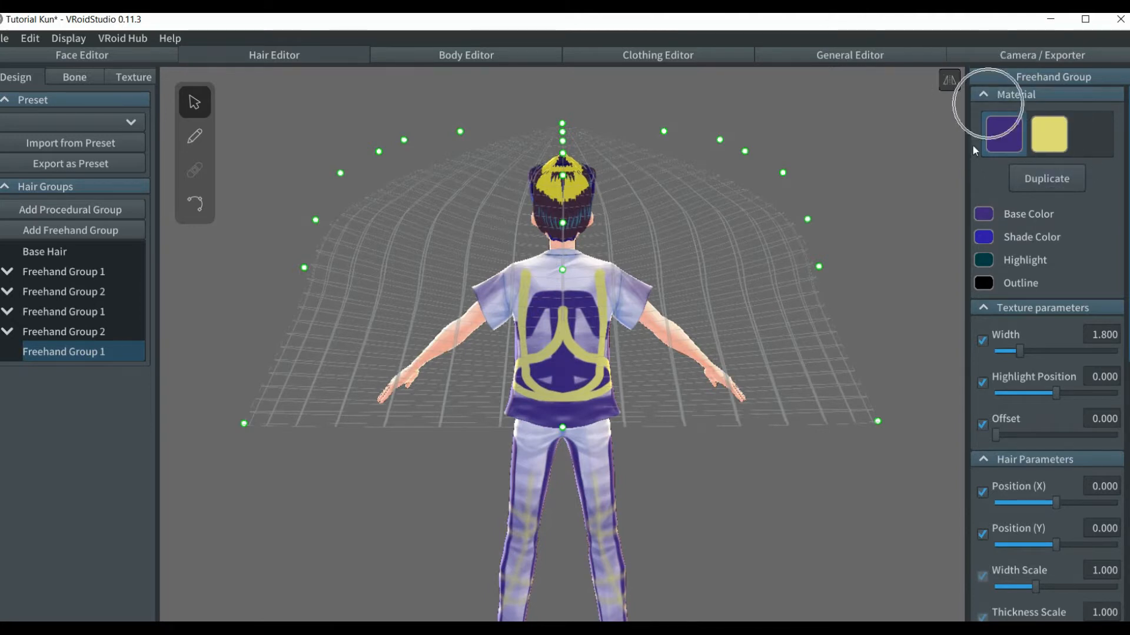
click(1045, 177)
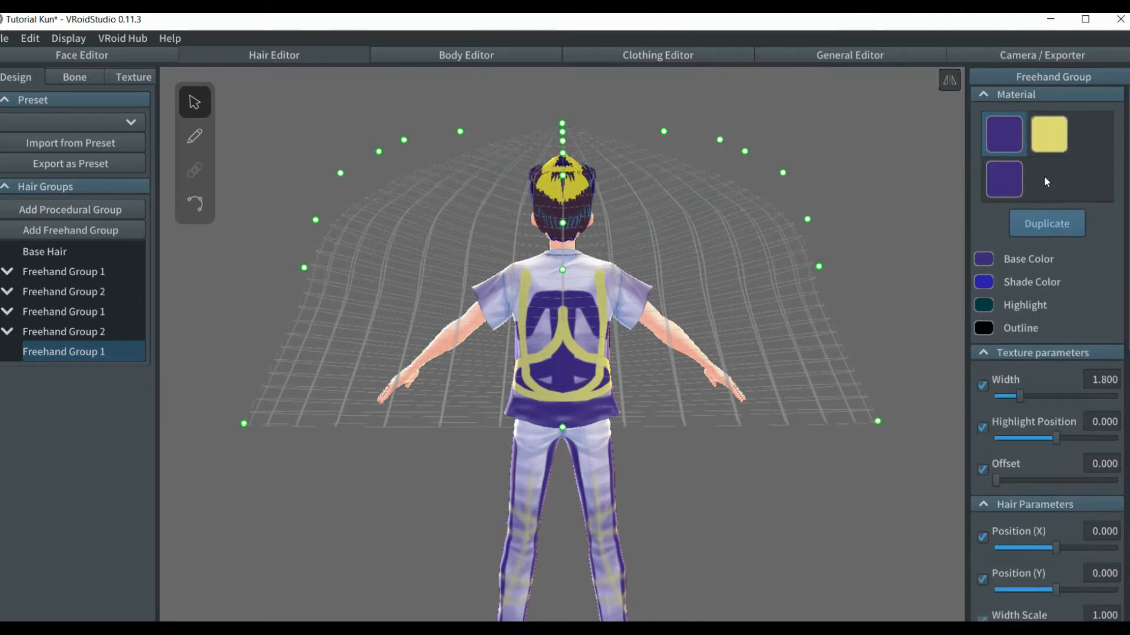
click(1004, 186)
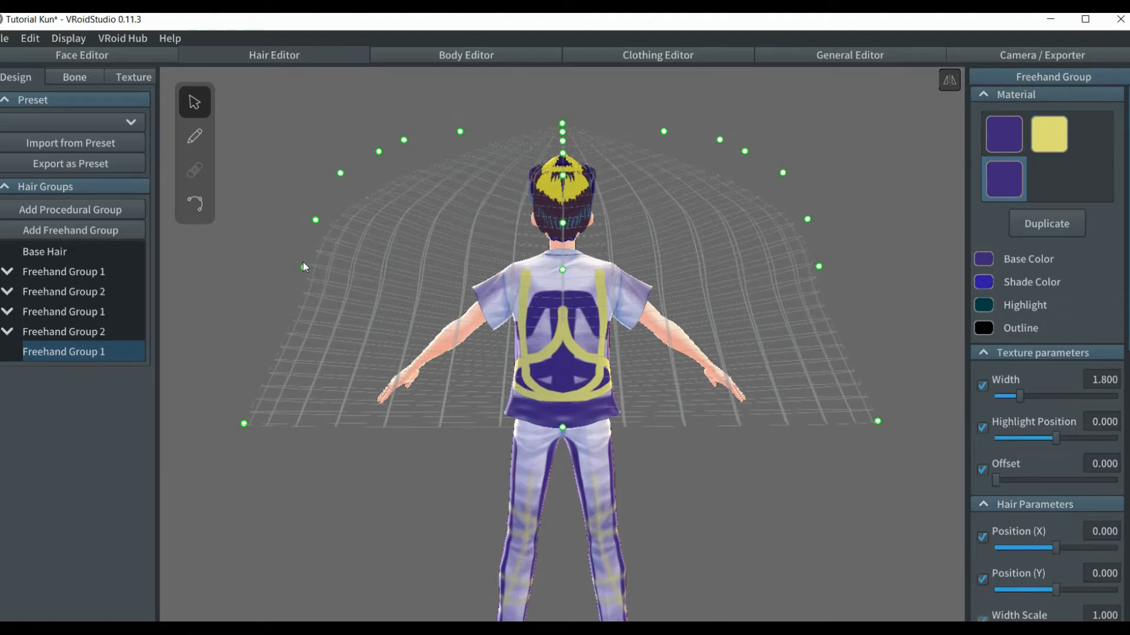
- Smooth the hair guide's outline from behind by moving the mid-side control points outward and down and raising the crown point slightly
drag(303, 268, 273, 299)
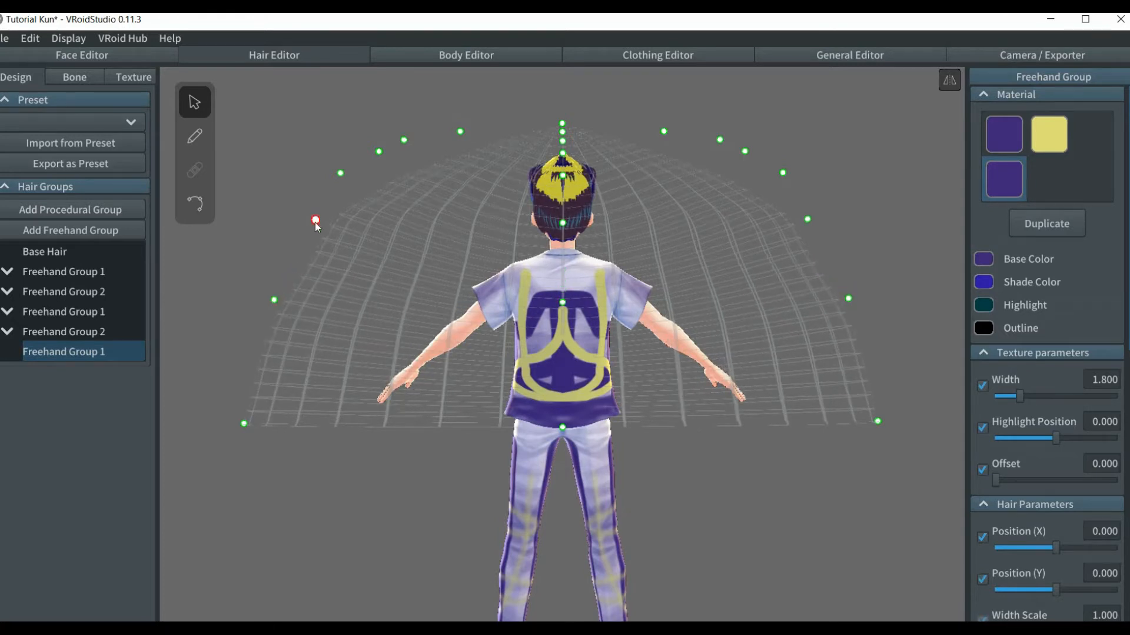
drag(313, 224, 306, 226)
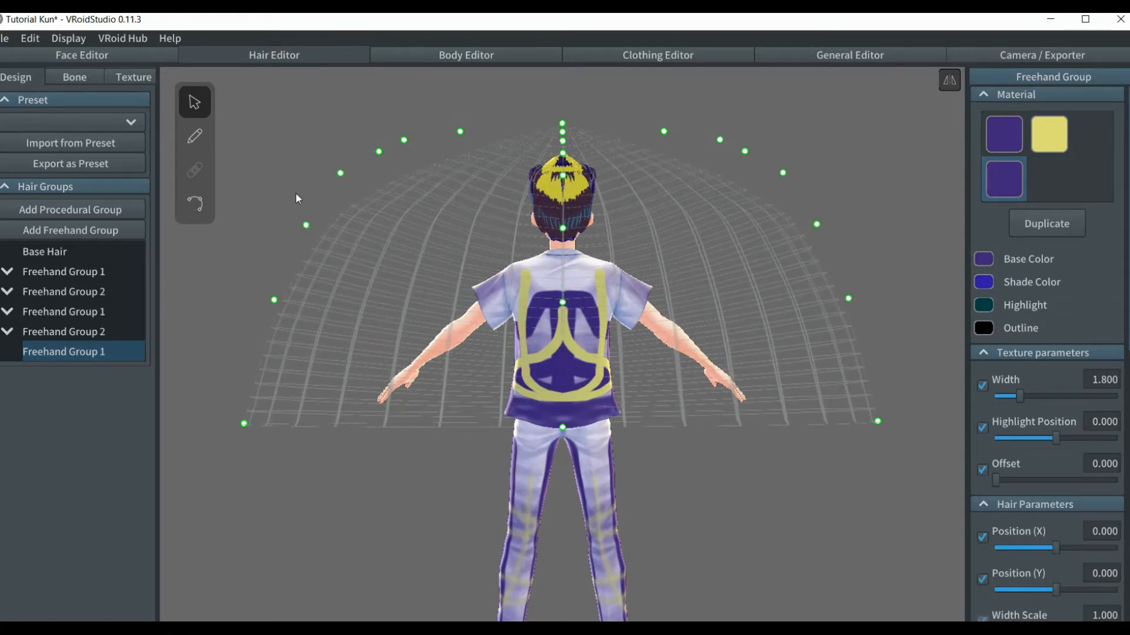
right_drag(443, 257, 445, 266)
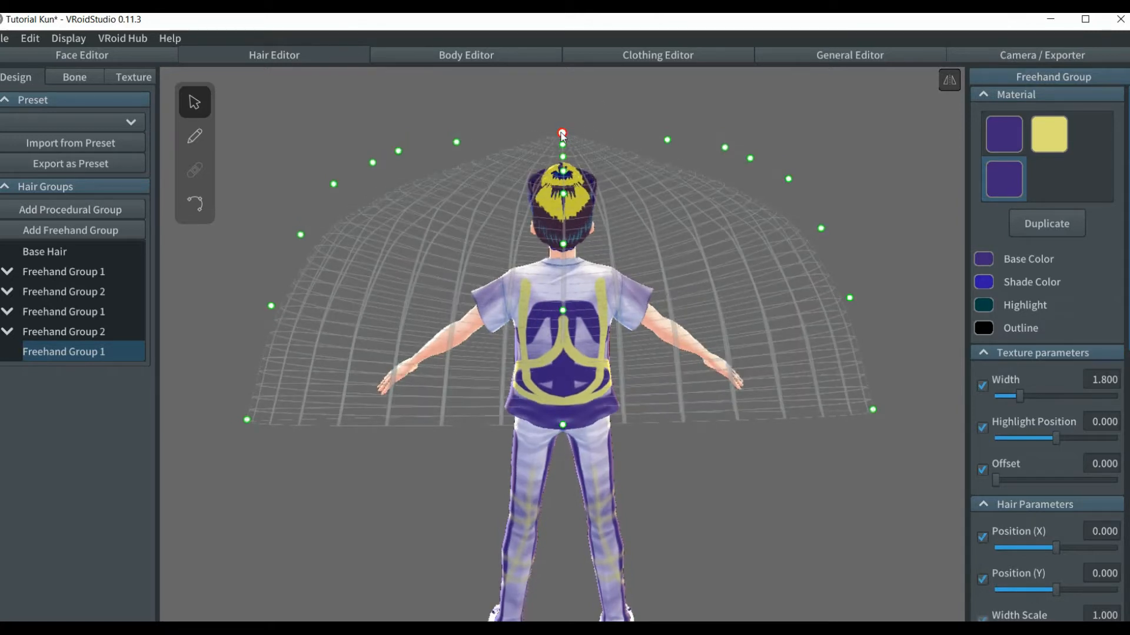
drag(562, 134, 562, 128)
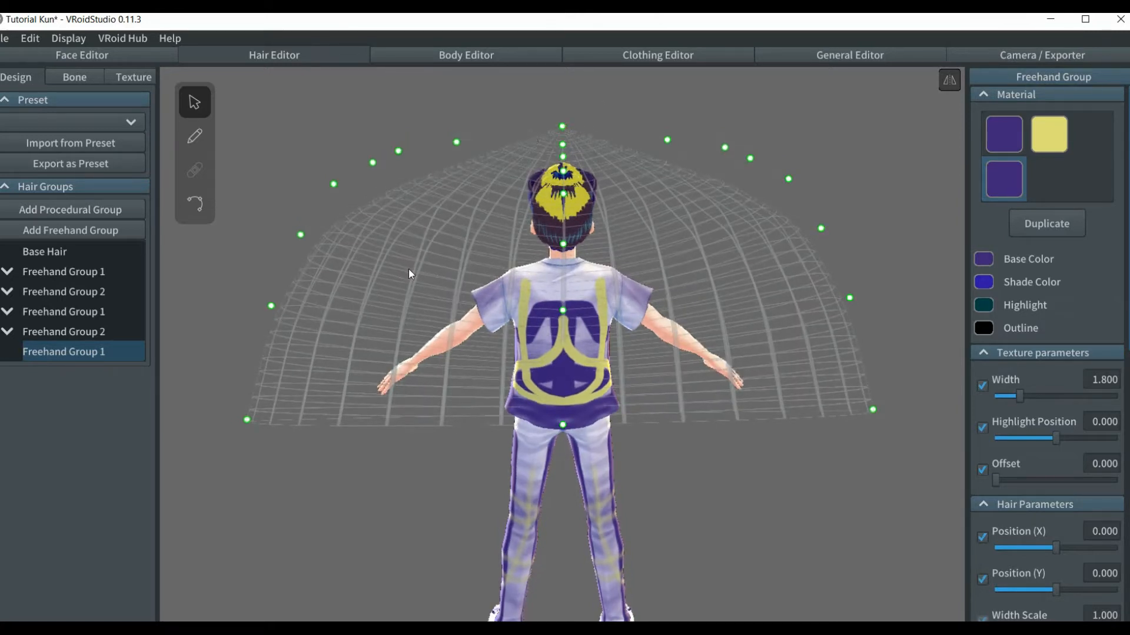
mouse_move(408, 269)
right_down()
mouse_move(455, 262)
mouse_move(412, 259)
right_up()
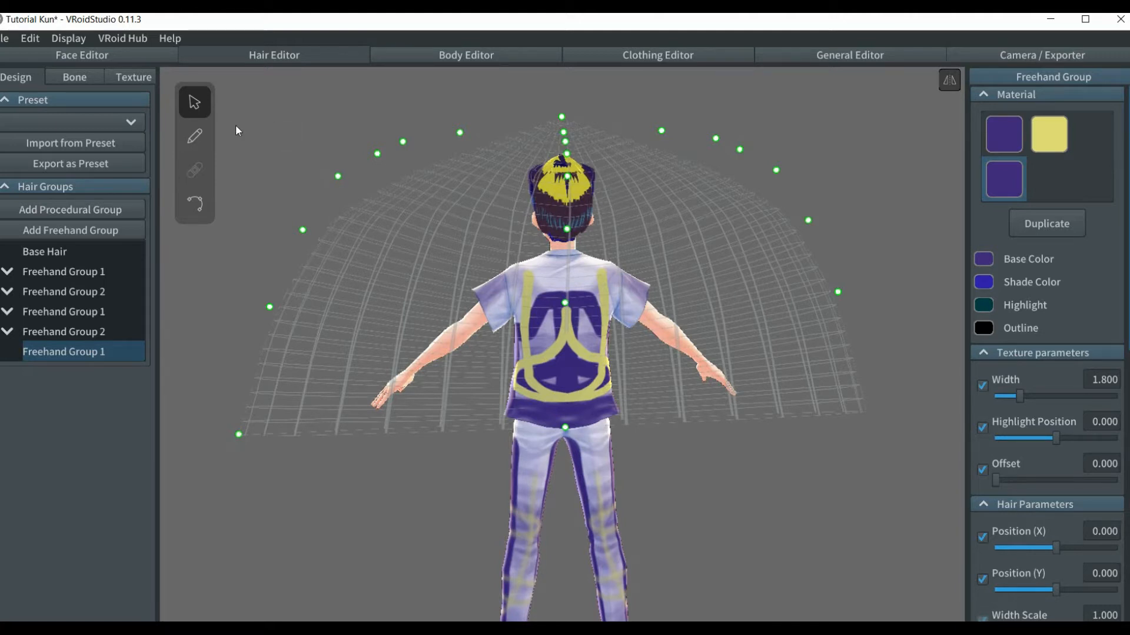
click(28, 39)
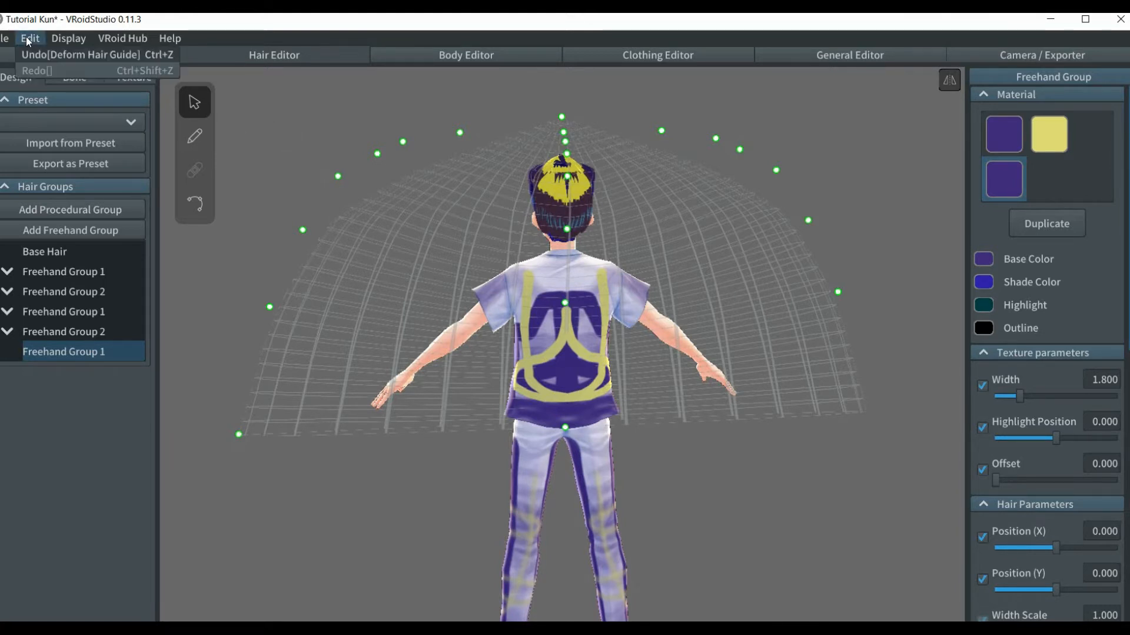
click(279, 134)
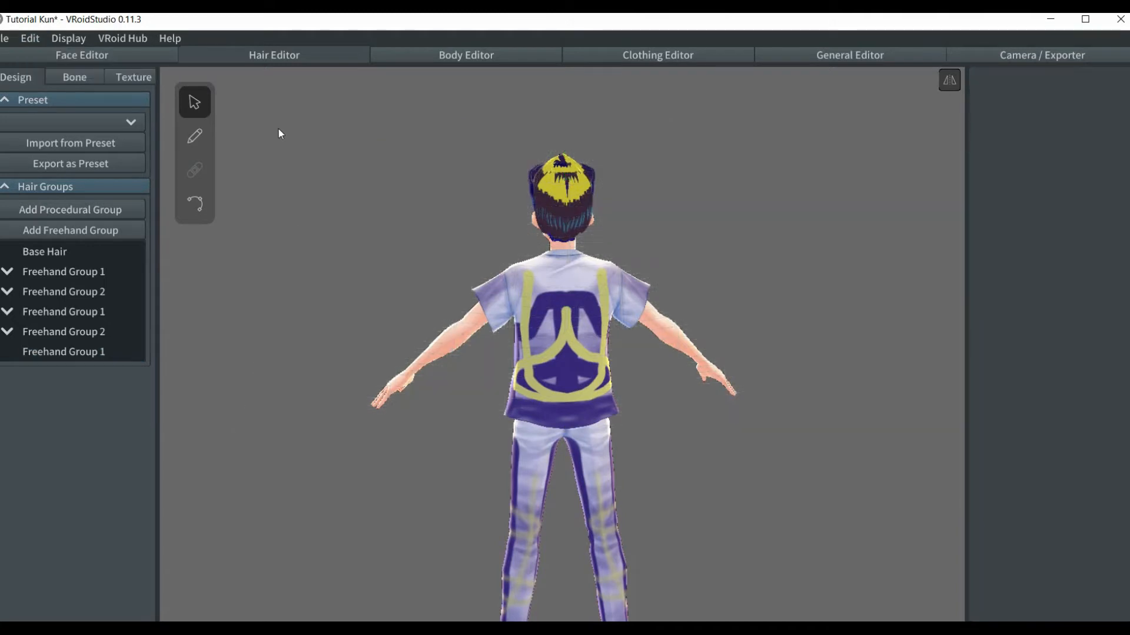
click(58, 351)
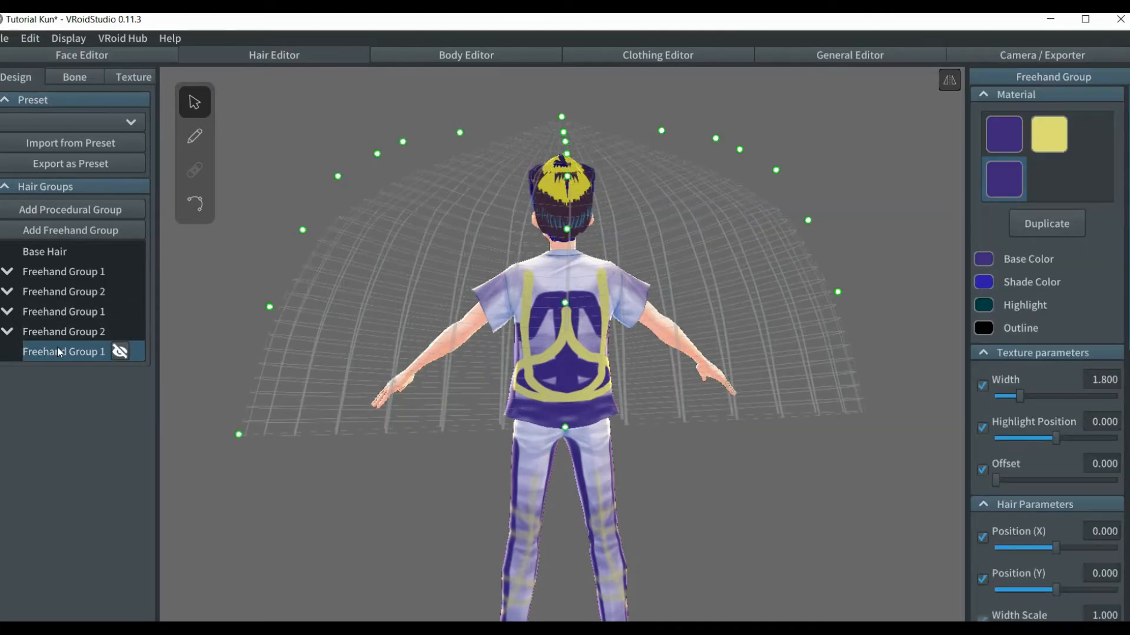
- Paint the Default Image layer of the third hair material's texture entirely white (#FFFFFF) with a 222-wide brush
click(131, 78)
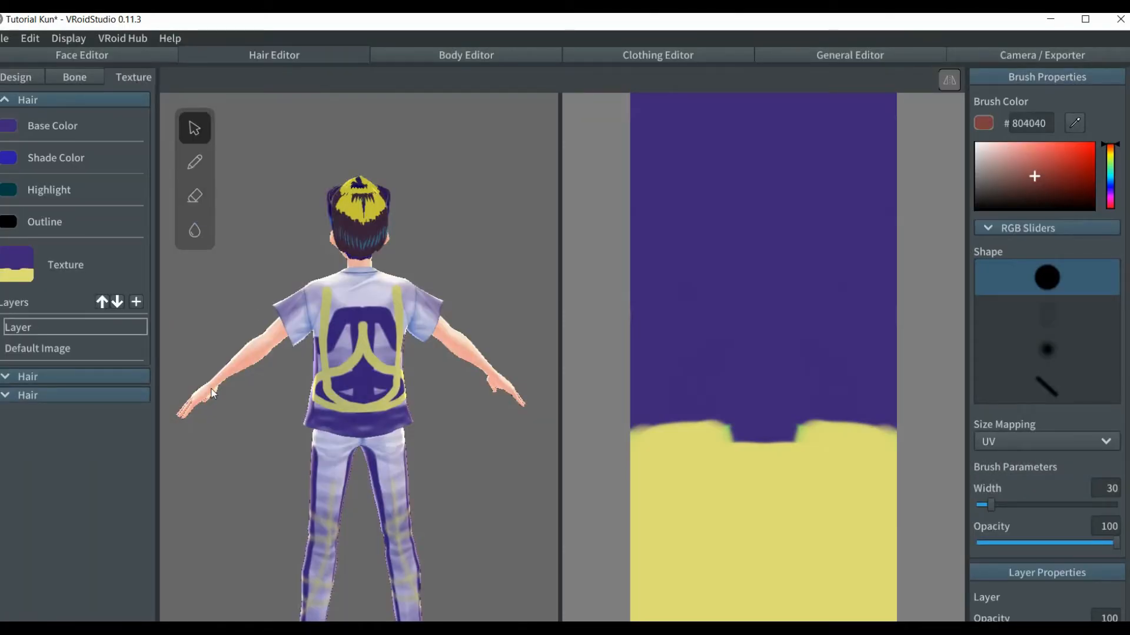
click(4, 98)
click(6, 137)
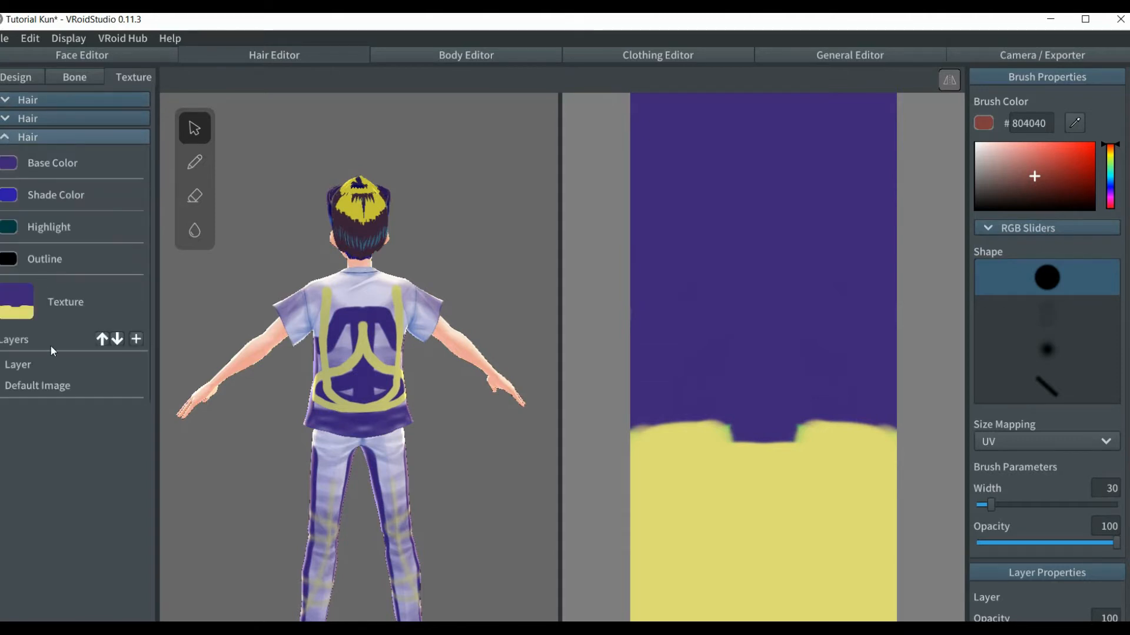
click(40, 386)
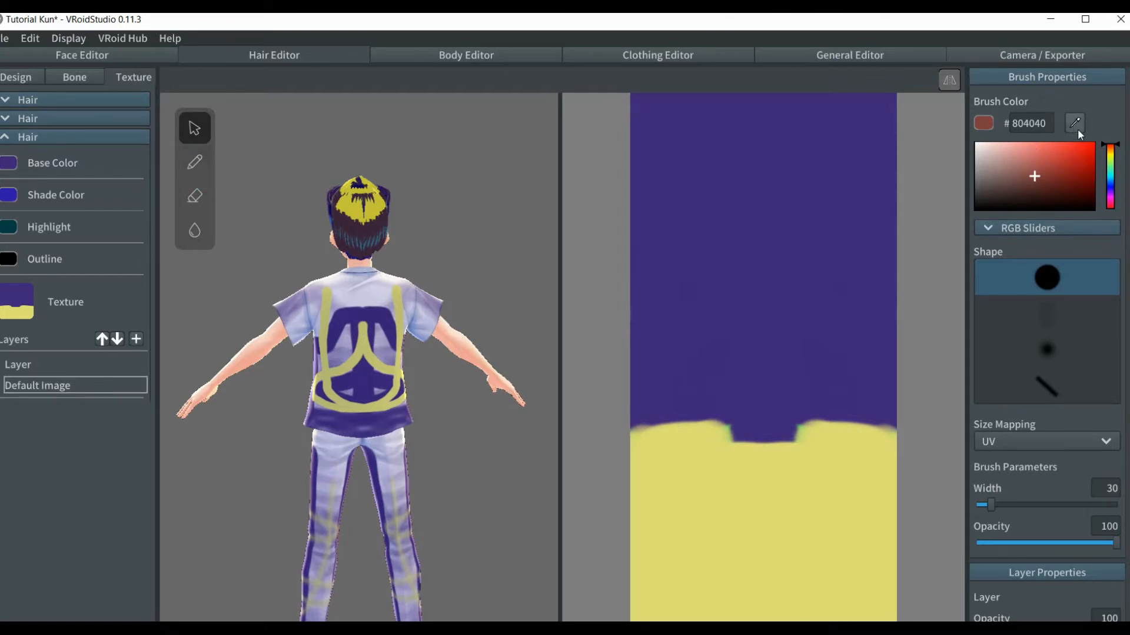
click(984, 150)
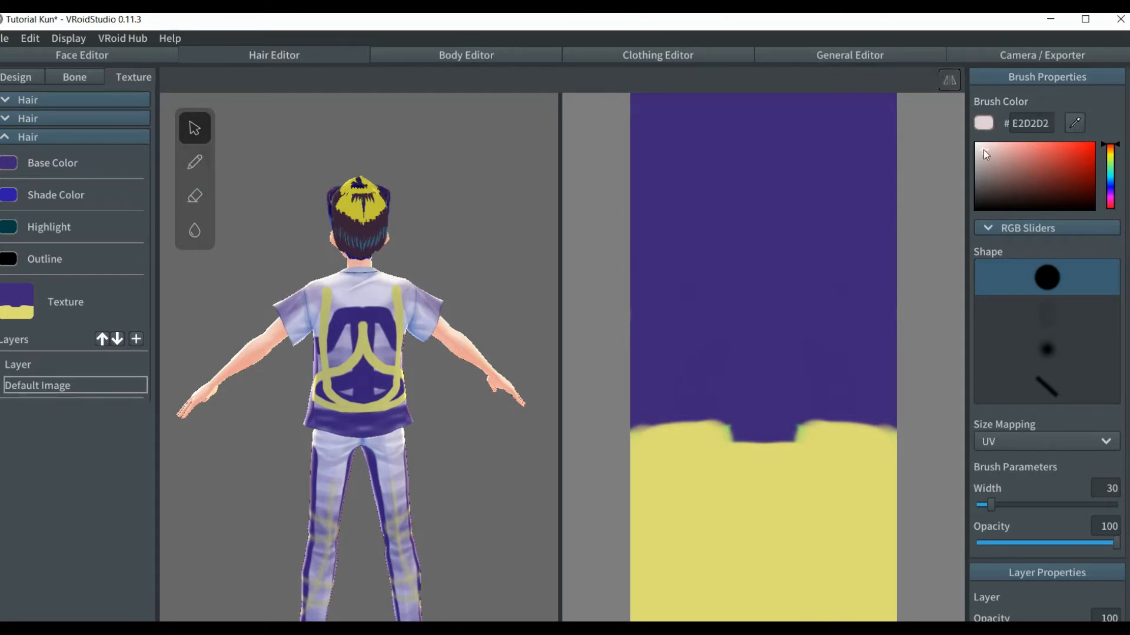
mouse_move(983, 150)
mouse_down()
mouse_move(1000, 162)
mouse_move(979, 162)
mouse_move(976, 143)
mouse_up()
click(1081, 503)
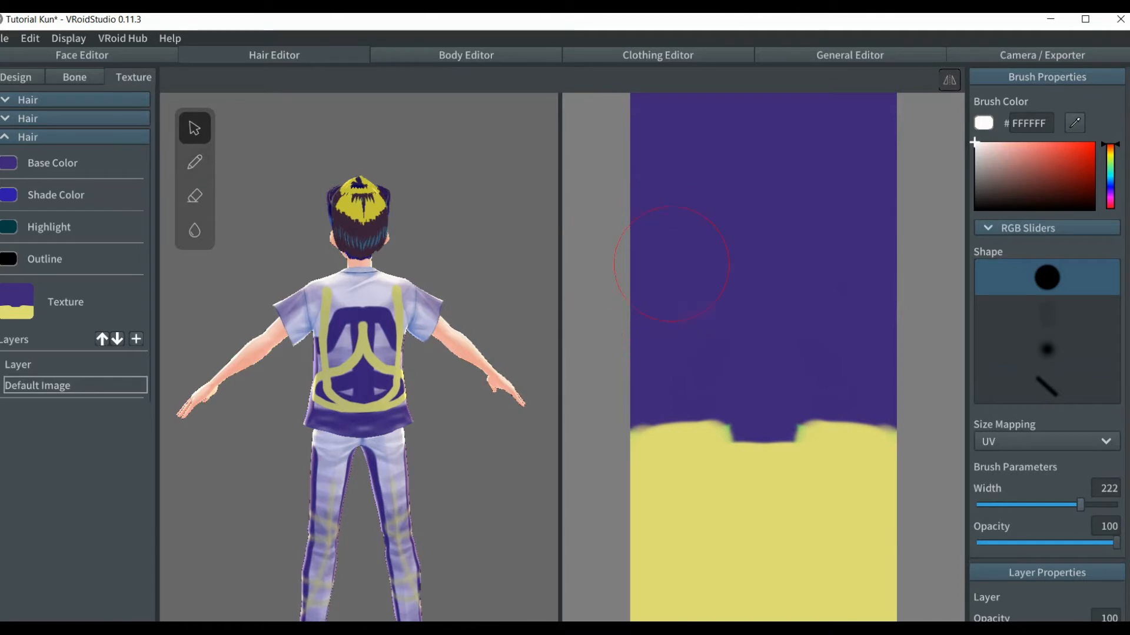
click(764, 224)
mouse_move(765, 231)
mouse_down()
mouse_move(845, 588)
mouse_move(814, 411)
mouse_move(853, 580)
mouse_move(820, 433)
mouse_move(849, 295)
mouse_move(762, 182)
mouse_move(615, 126)
mouse_move(686, 126)
mouse_move(837, 290)
mouse_move(875, 562)
mouse_move(688, 612)
mouse_move(630, 581)
mouse_move(600, 325)
mouse_up()
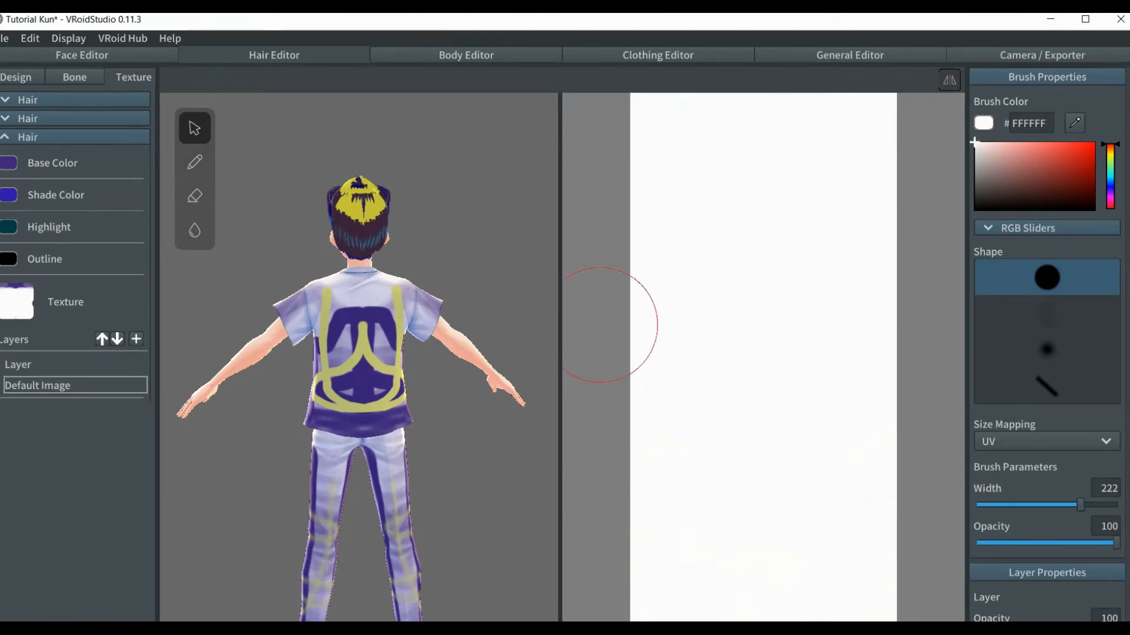
click(19, 78)
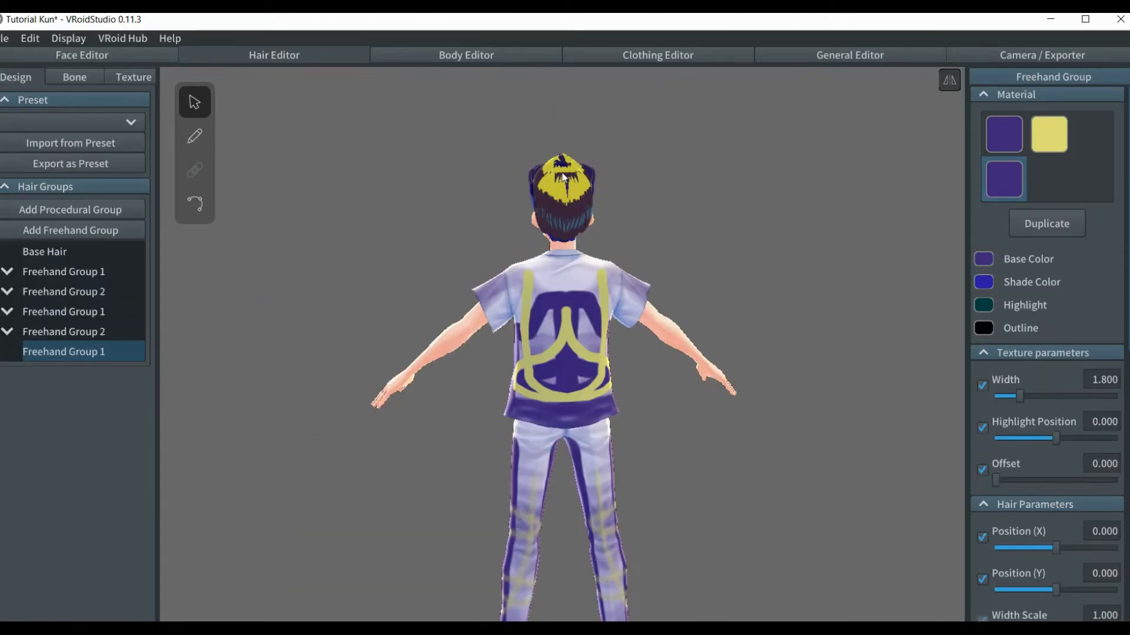
- Set the third hair material's base color to #FEFEFE by sampling its white texture
click(131, 77)
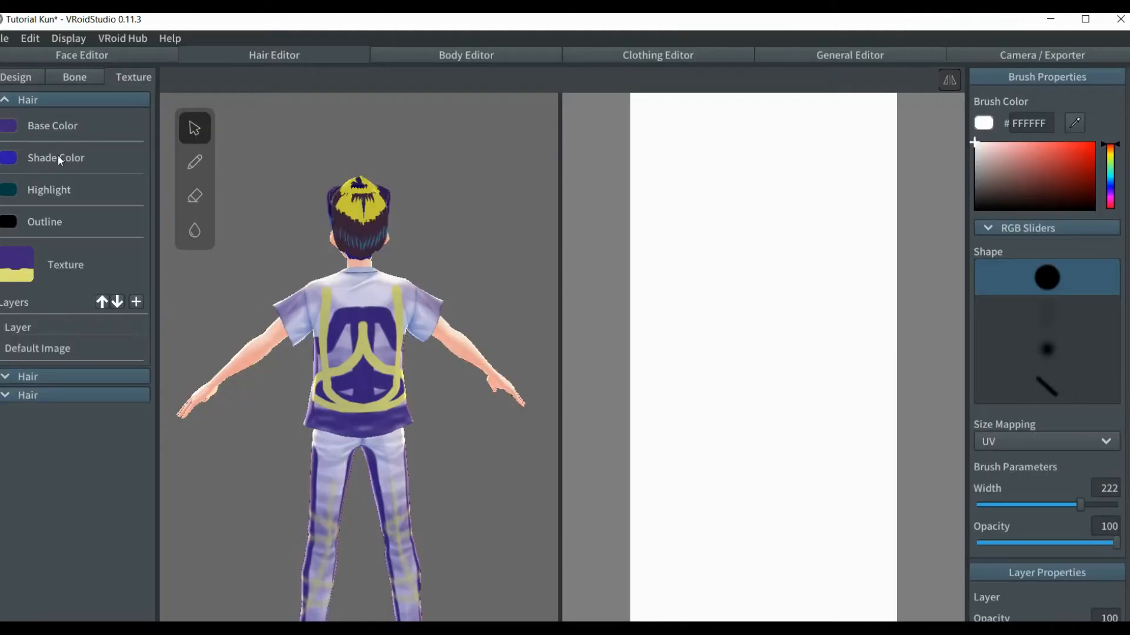
click(13, 395)
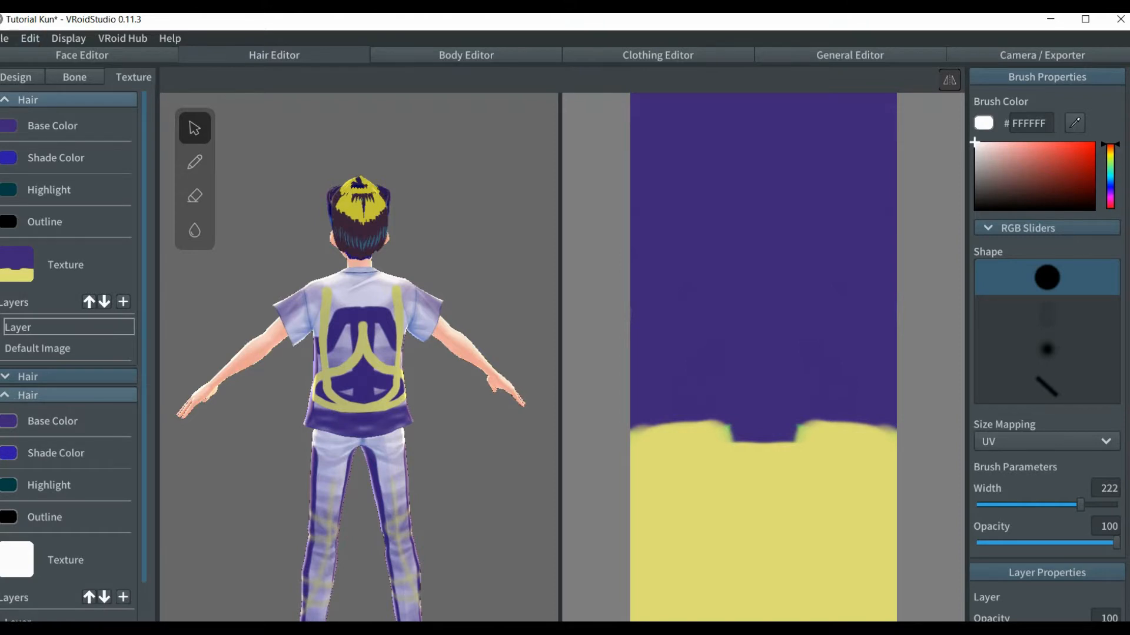
click(12, 100)
click(8, 163)
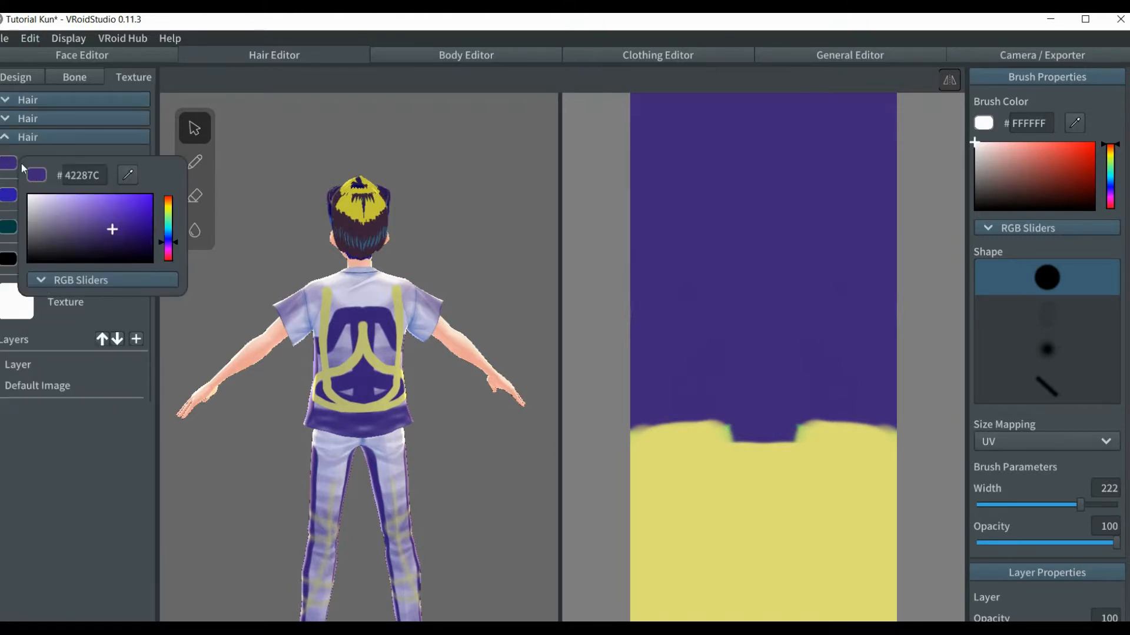
click(128, 175)
click(17, 303)
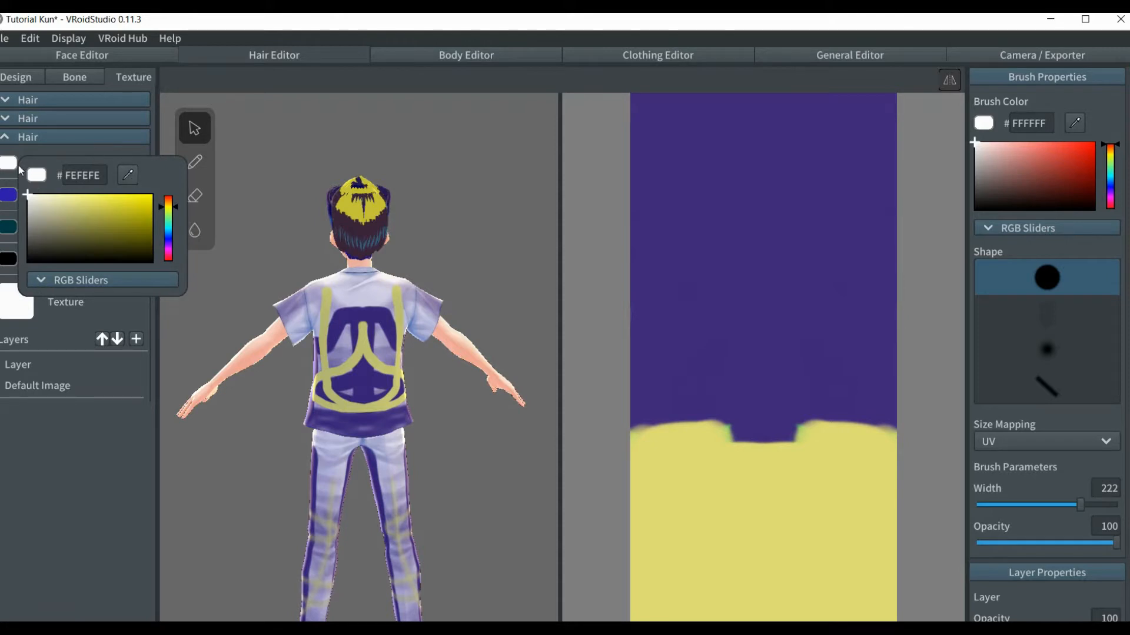
- Set the same material's shade color to #FEFEFE by sampling its white base color, and return to the hair design view
click(11, 194)
click(10, 195)
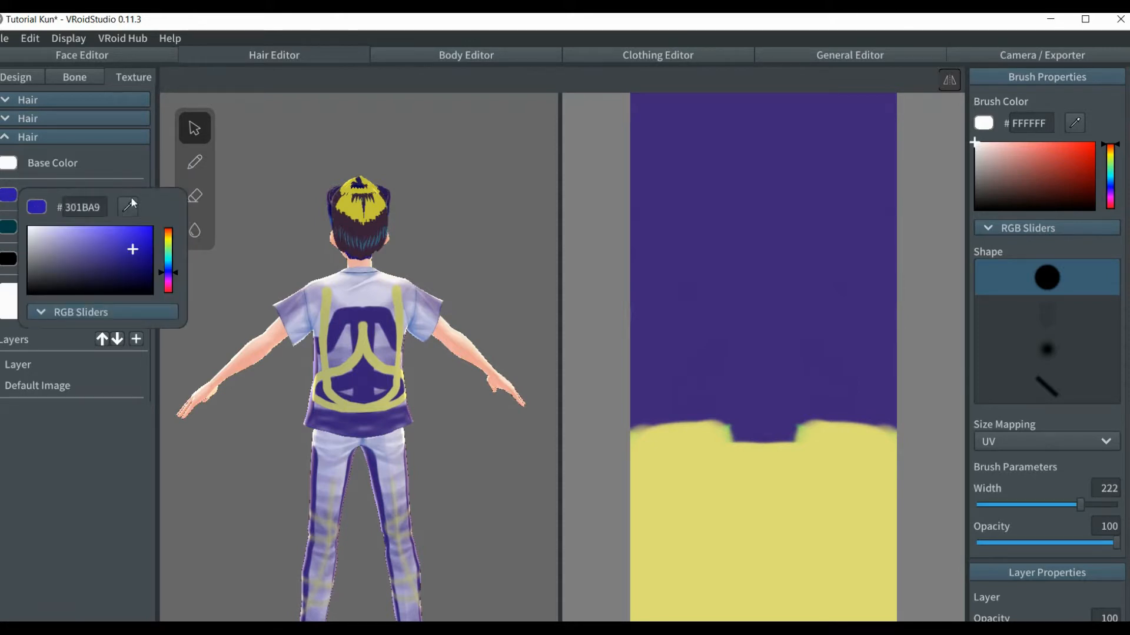
click(127, 205)
click(11, 164)
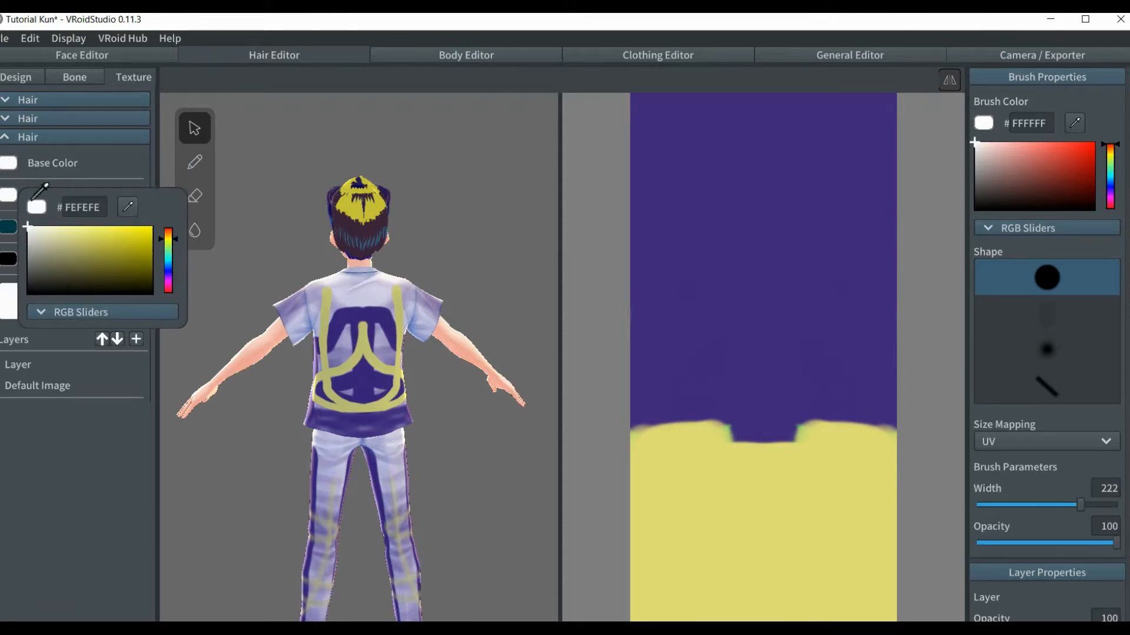
click(14, 203)
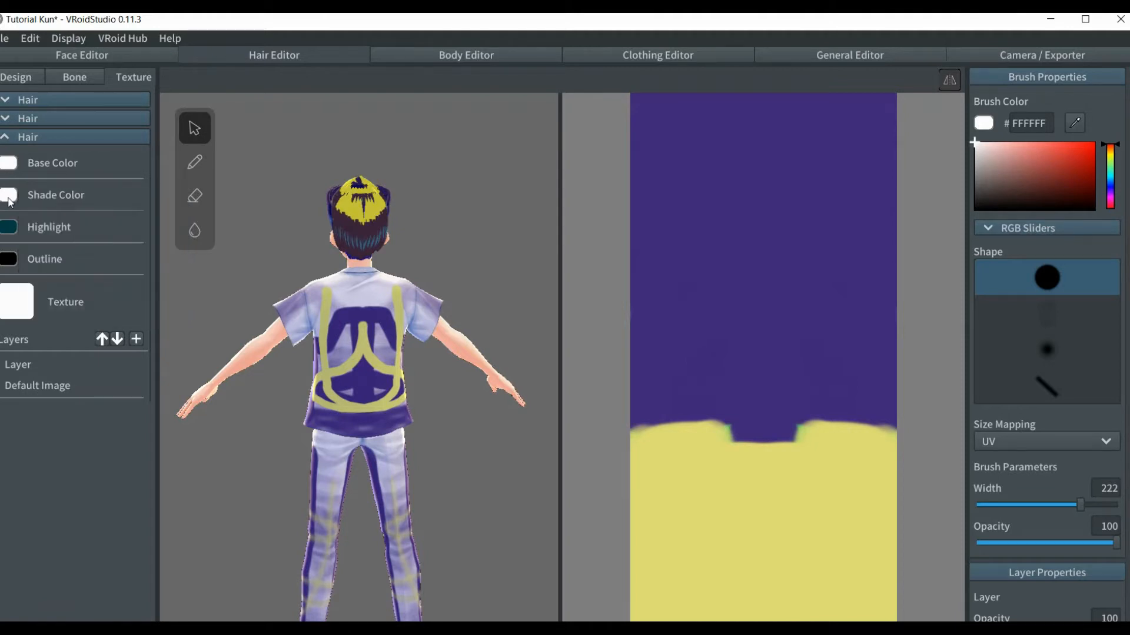
click(10, 82)
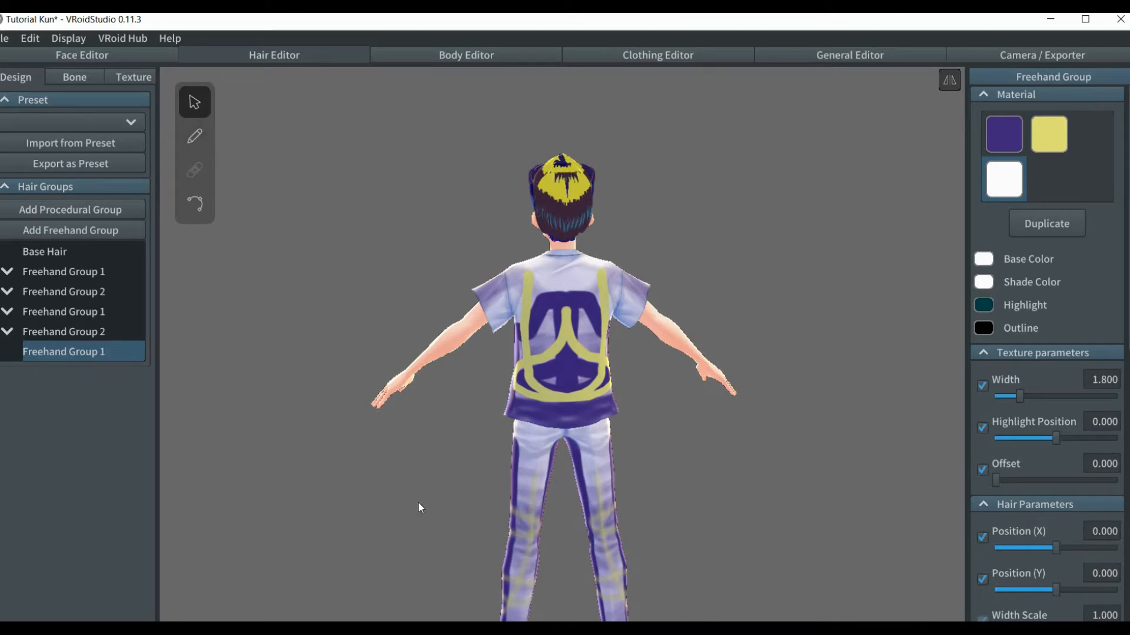
- Activate the hair brush on the last freehand group in rear view and give the brush the white material
right_drag(420, 507, 468, 512)
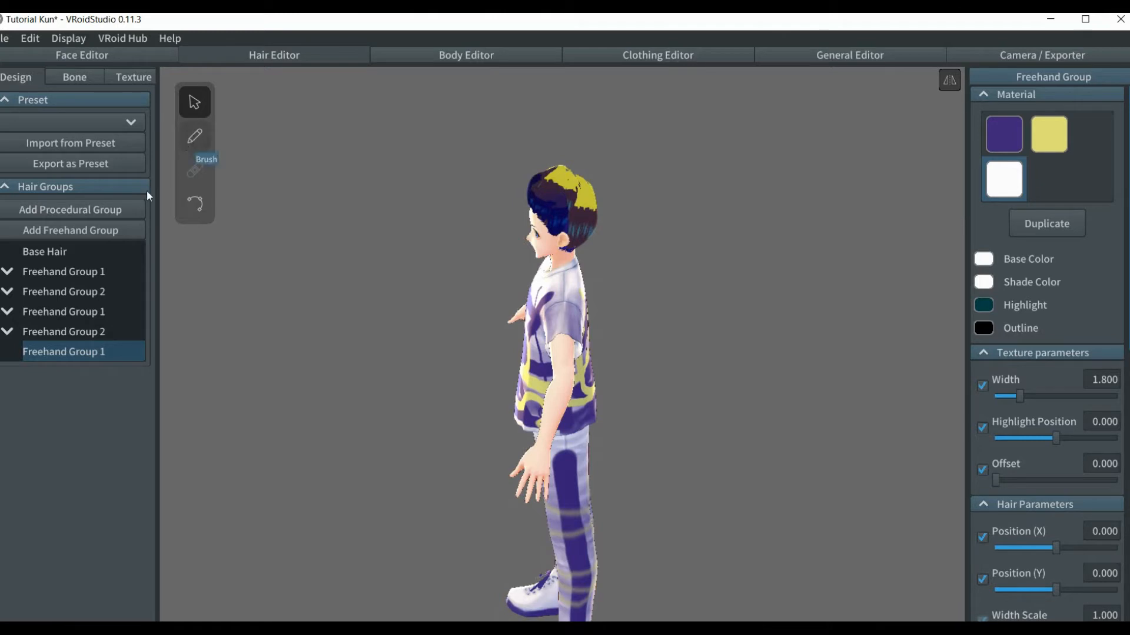
click(66, 331)
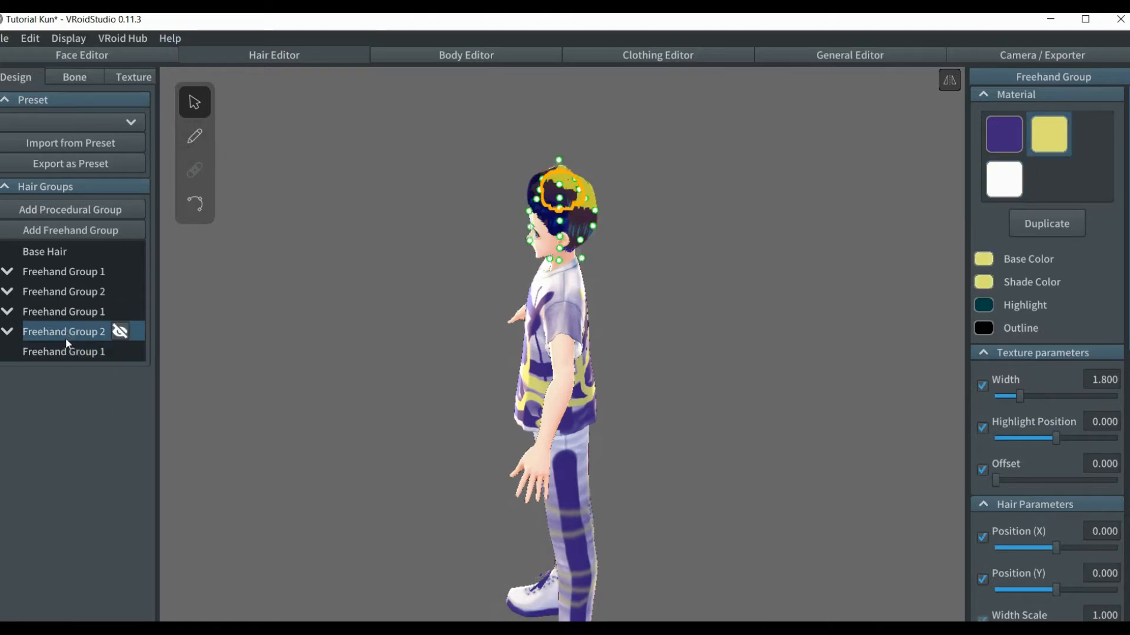
click(66, 347)
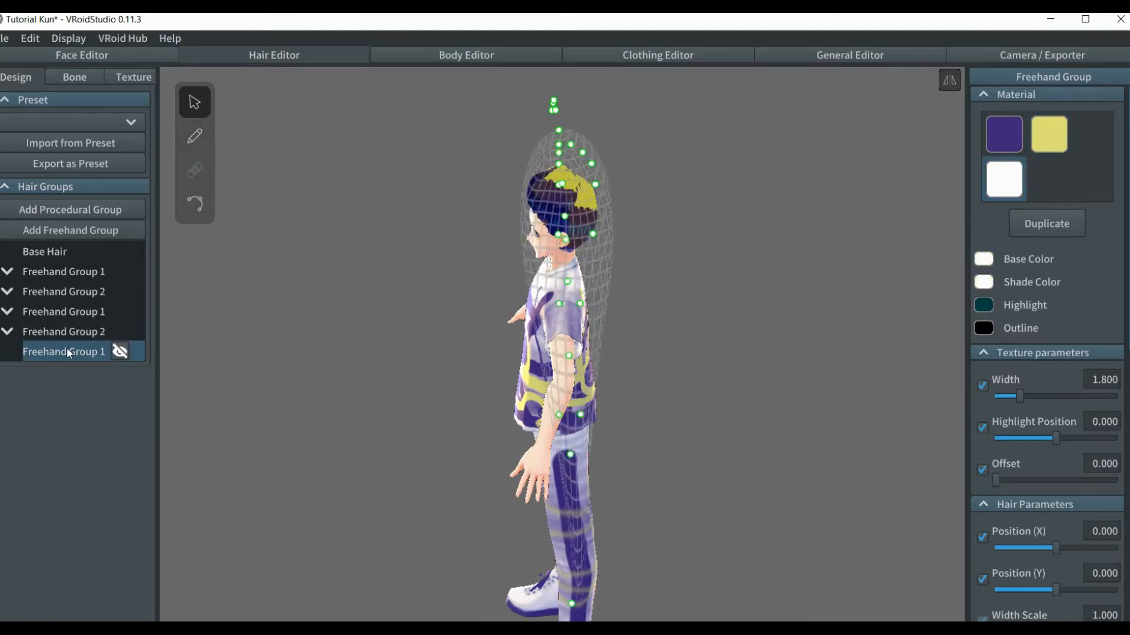
click(194, 137)
right_drag(533, 217, 491, 213)
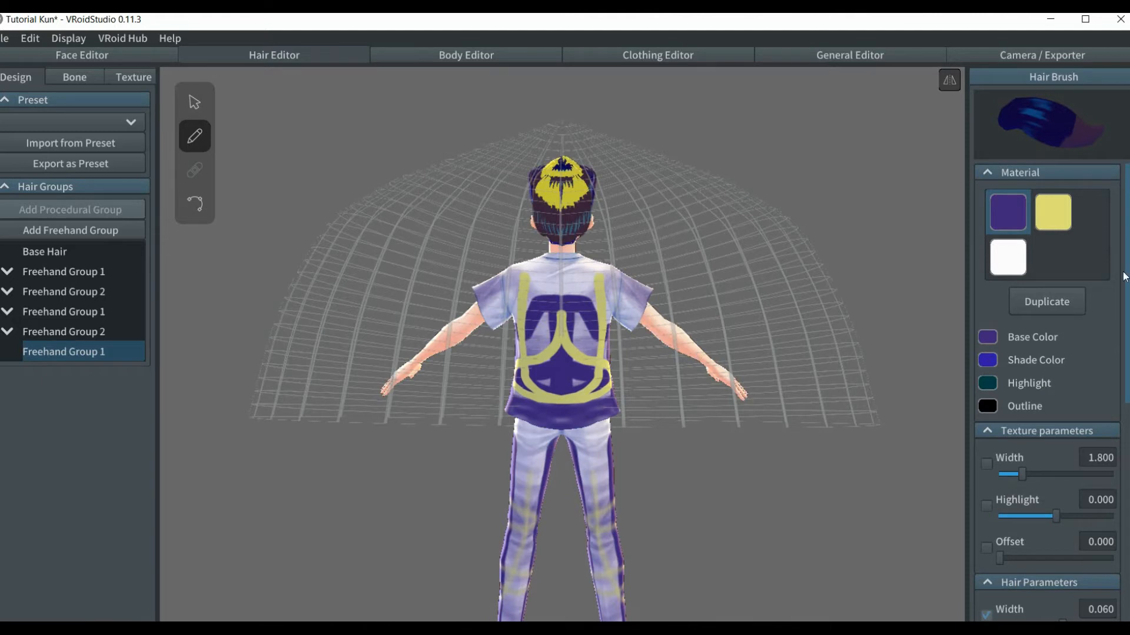
click(1011, 266)
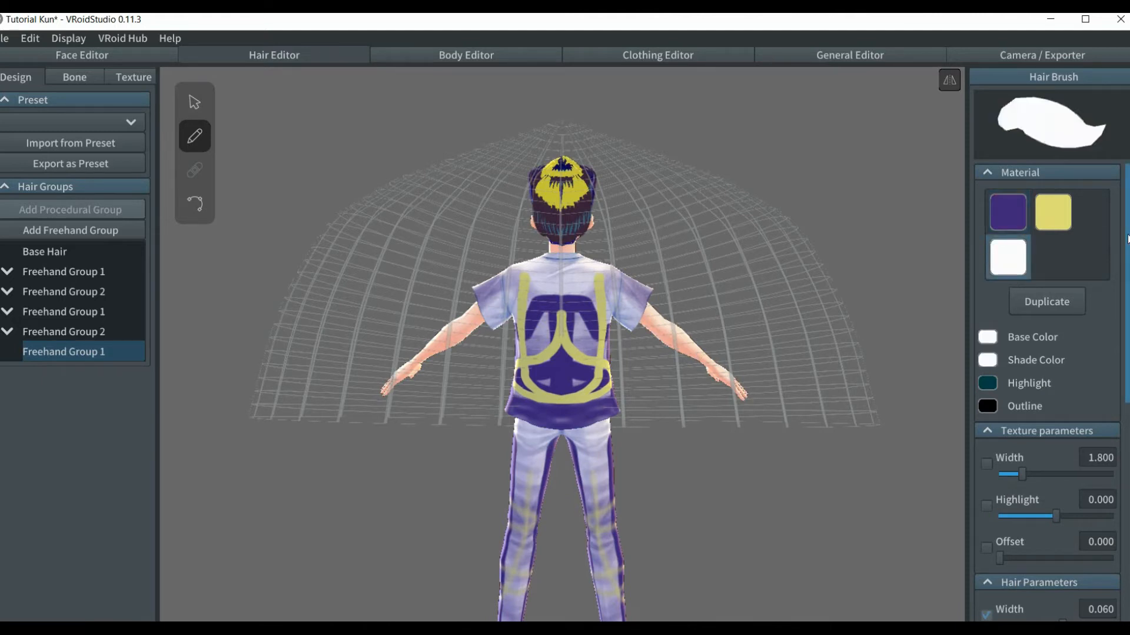
- Set the hair brush's width to 0.088, thickness to 0.086, smoothness to 57 and curve to Straight
drag(1127, 240, 1128, 340)
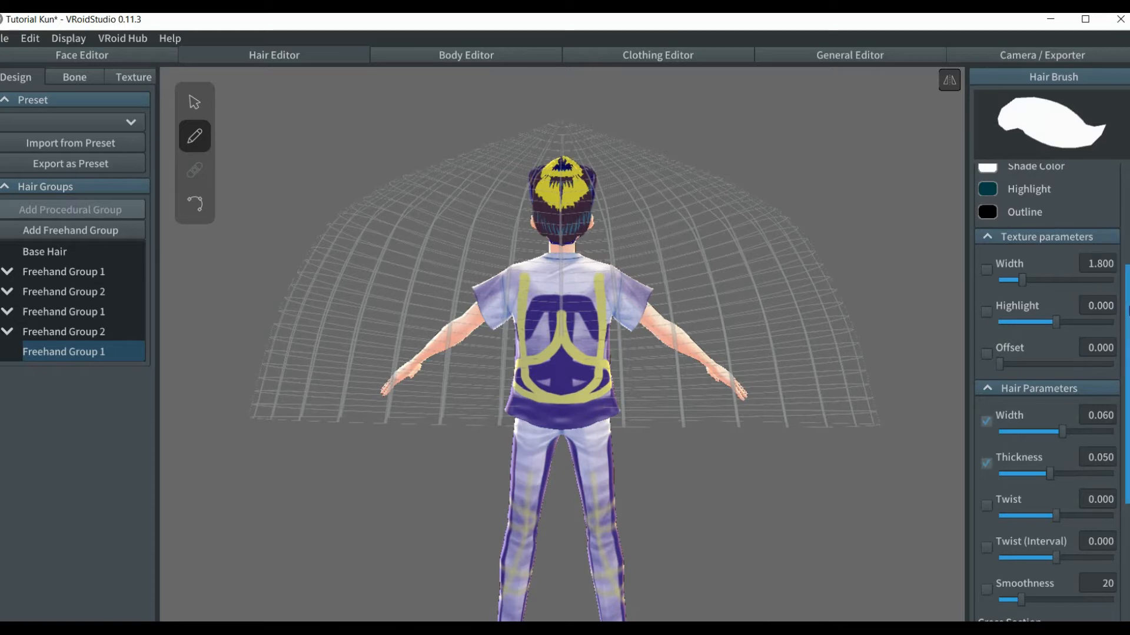
drag(1128, 311, 1128, 425)
mouse_move(1080, 216)
mouse_down()
mouse_move(1099, 221)
mouse_move(1087, 253)
mouse_move(1110, 254)
mouse_move(1098, 258)
mouse_up()
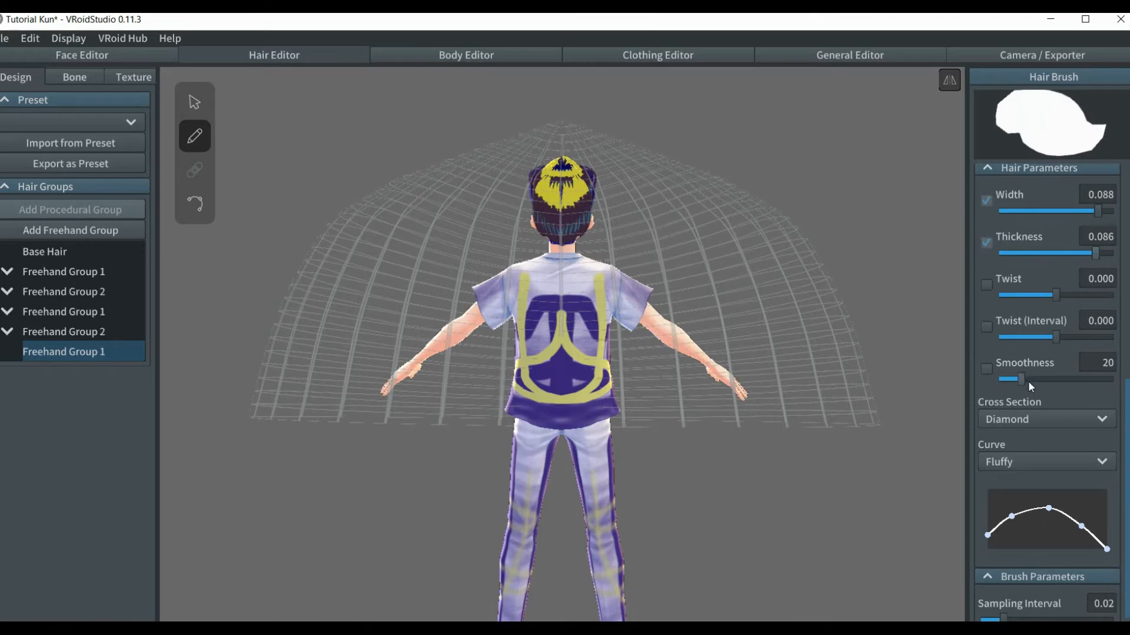
drag(1028, 380, 1064, 386)
scroll(1127, 429, down, 1)
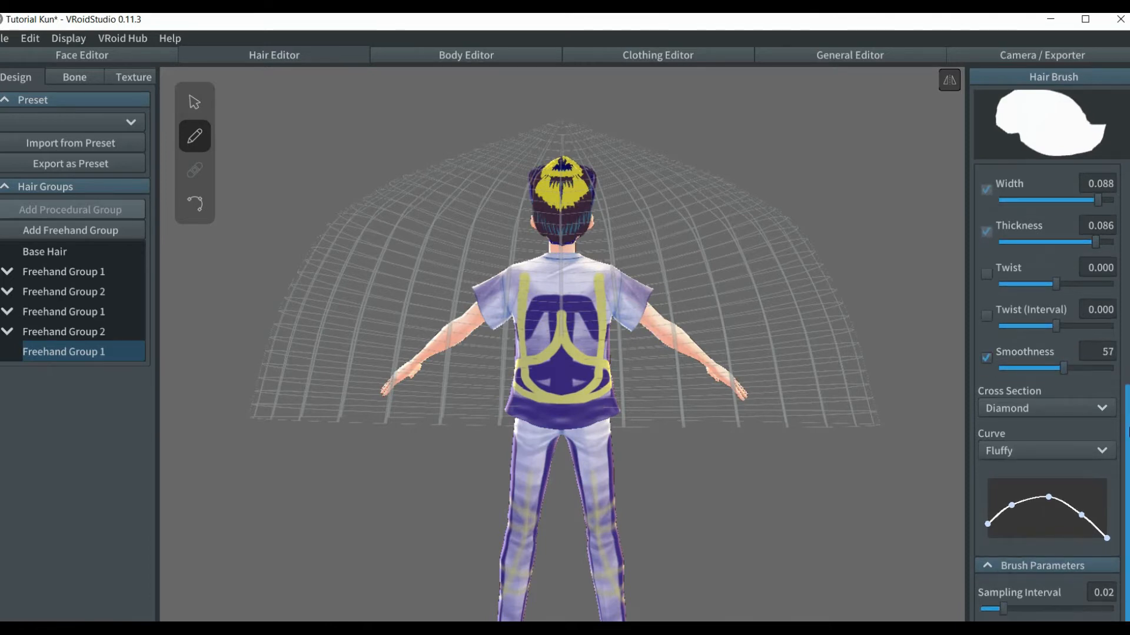
click(1092, 452)
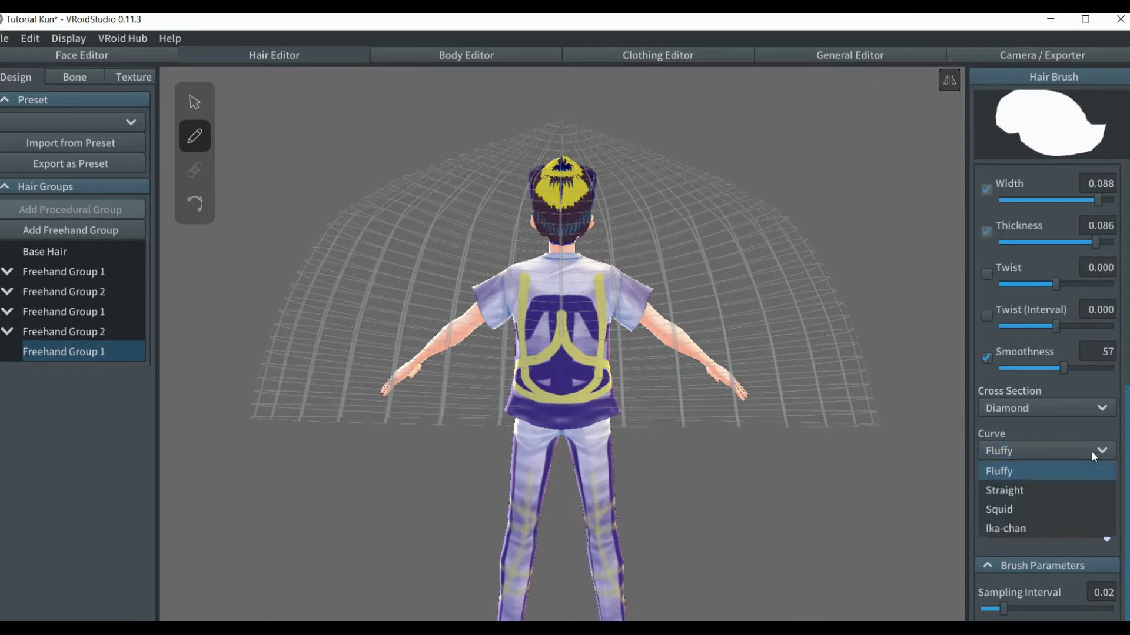
click(1052, 488)
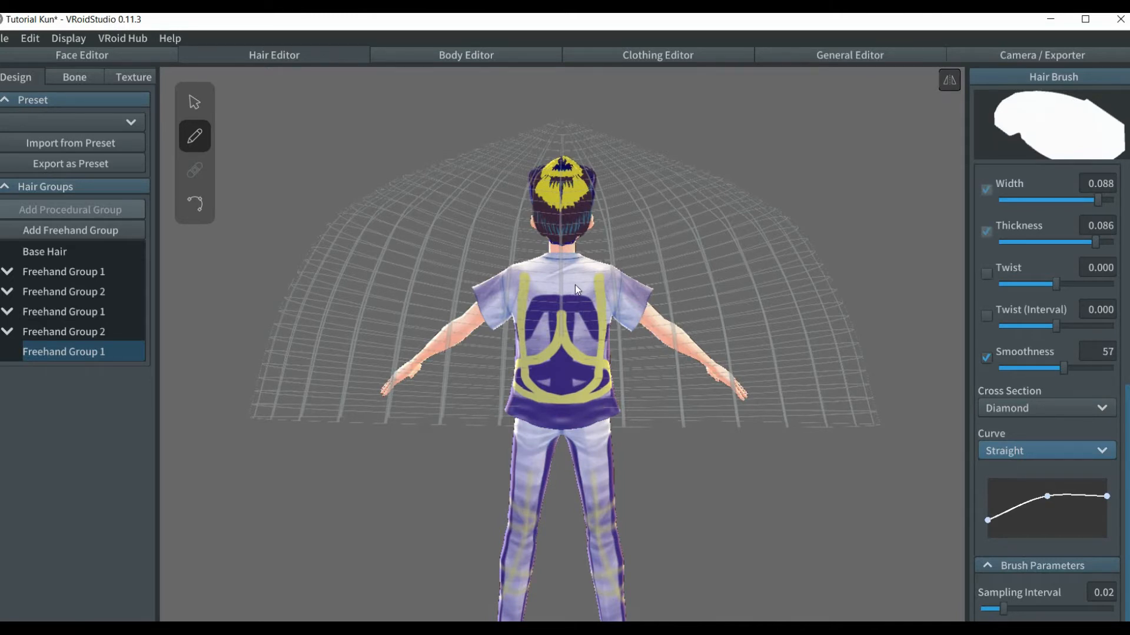
- Try a mirrored strand from the upper back outward and upward, undo it, and reselect the Straight brush curve
drag(575, 285, 727, 215)
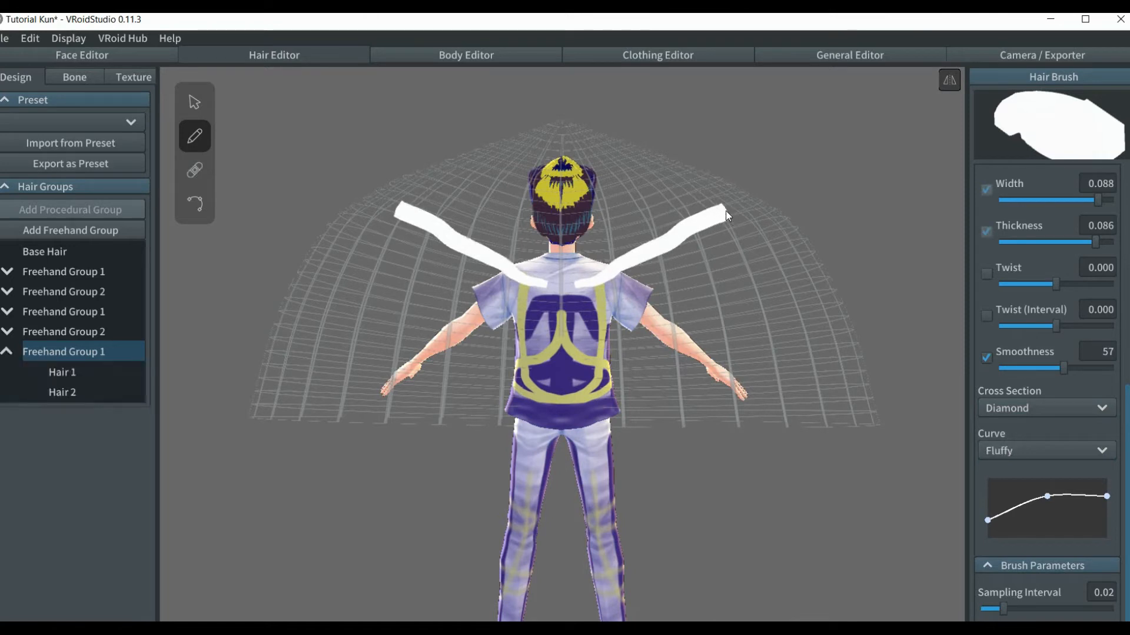
key(ctrl+z)
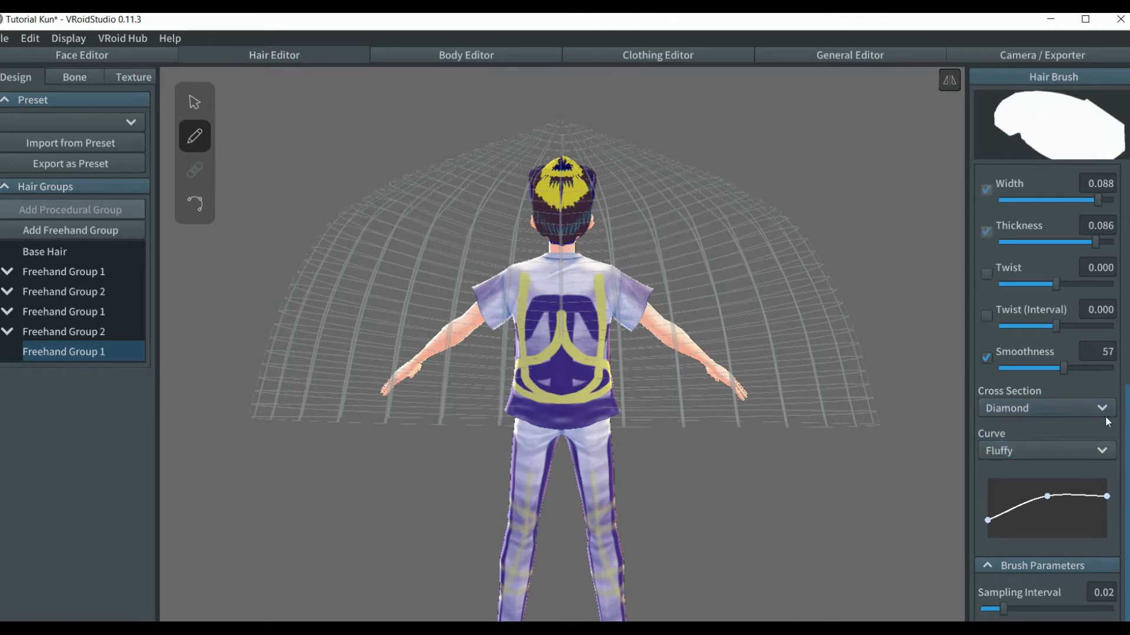
click(1105, 452)
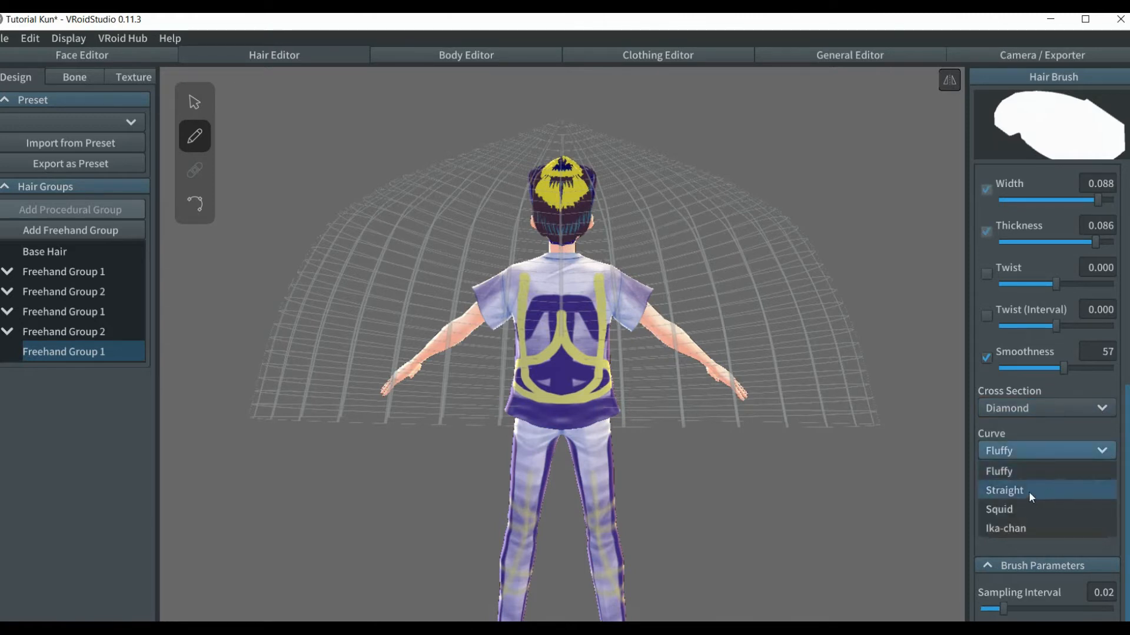
click(1028, 492)
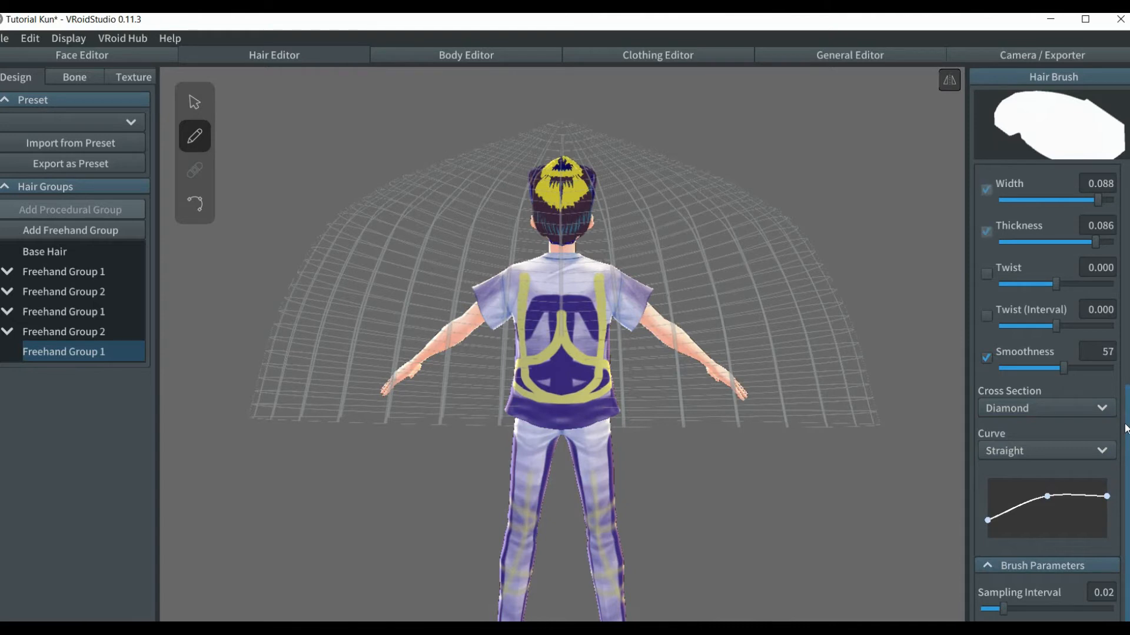
- Set the hair brush's texture width to 4.646 and its hair width to 0.100
drag(1128, 396, 1127, 320)
scroll(986, 192, up, 5)
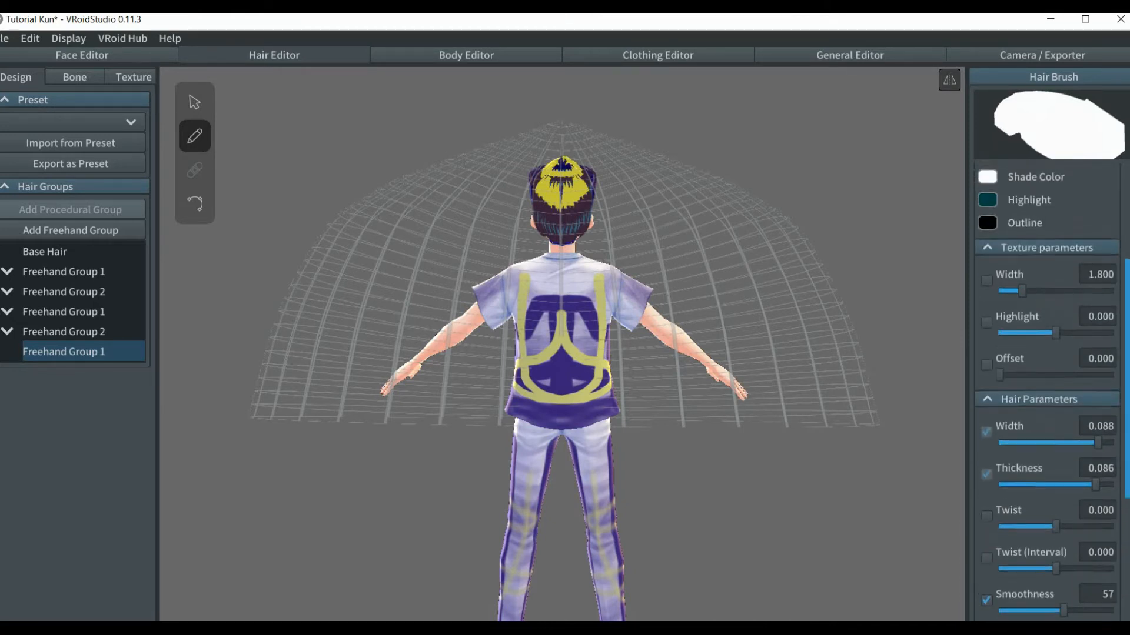
drag(1058, 310, 1070, 311)
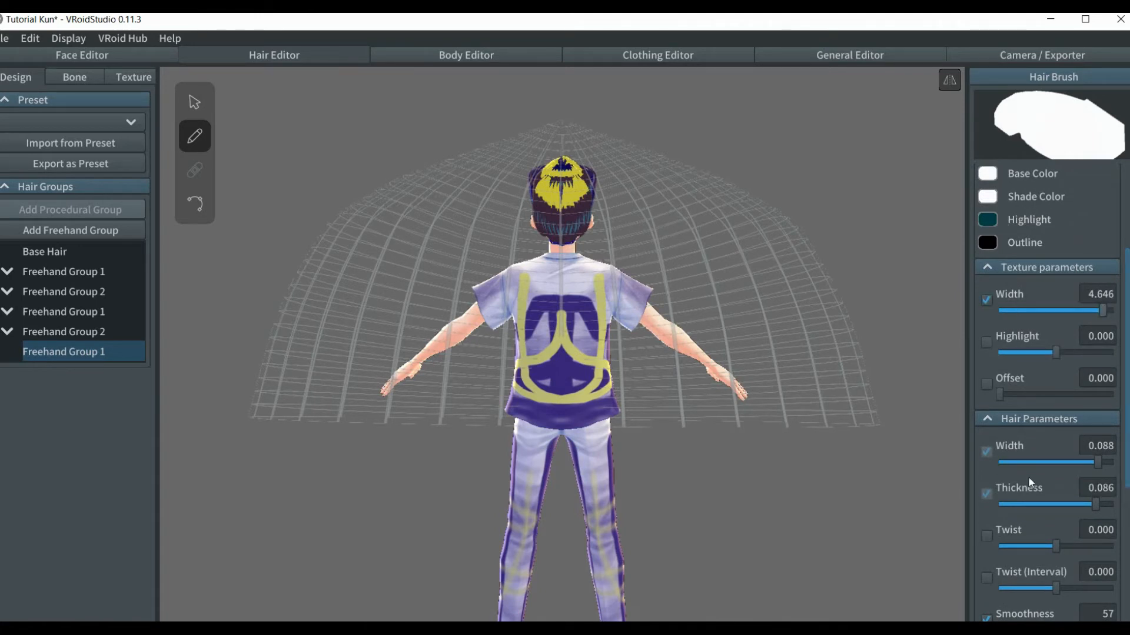
drag(1098, 463, 1113, 462)
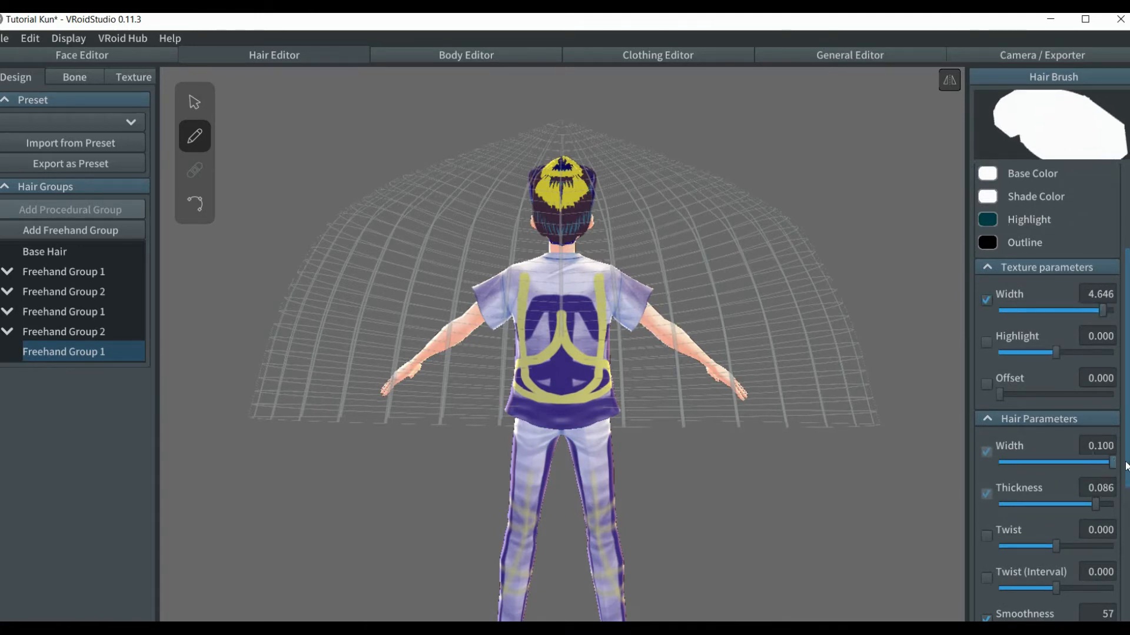
click(1099, 446)
- Test the wider brush with a longer mirrored strand from the upper back toward the guide's outer edge, and undo it
drag(576, 289, 579, 281)
drag(615, 278, 766, 226)
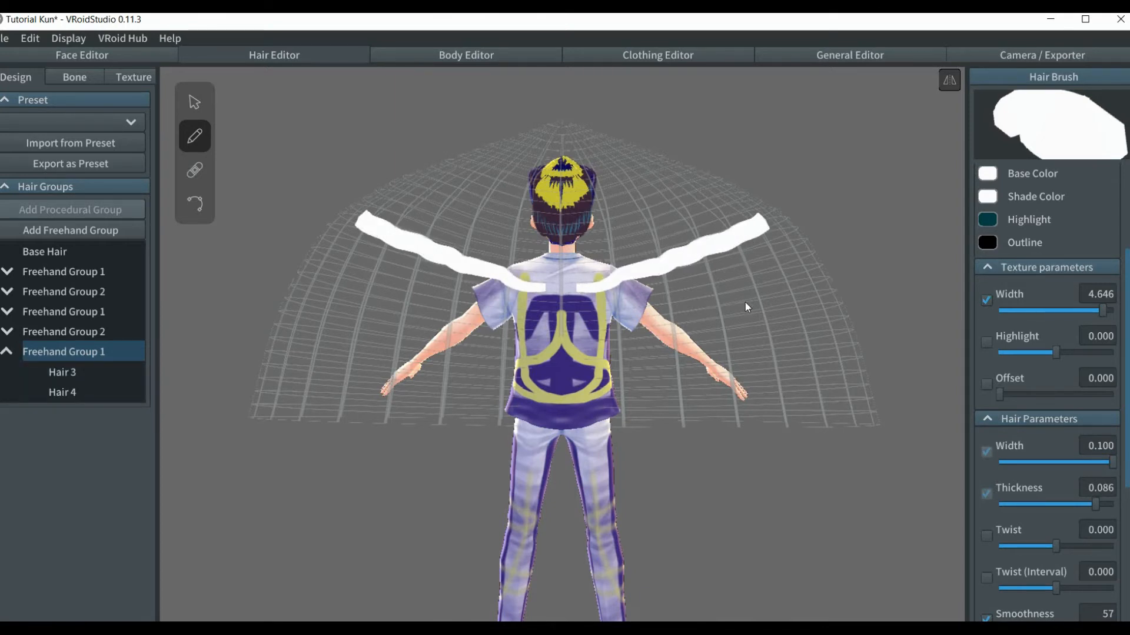
key(ctrl+z)
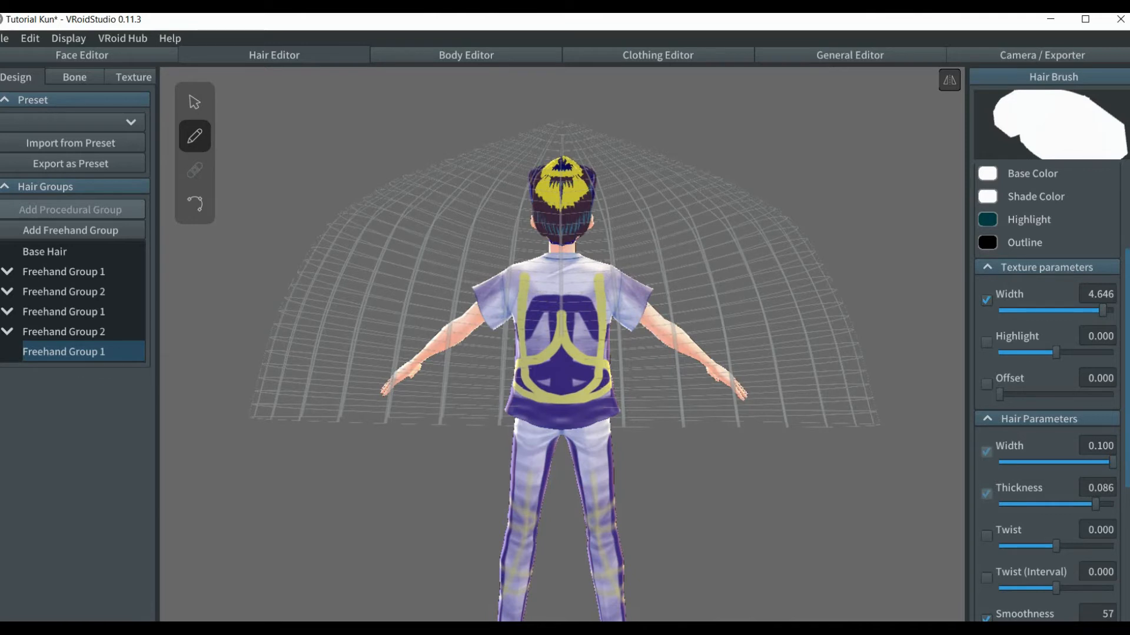
scroll(1047, 392, down, 5)
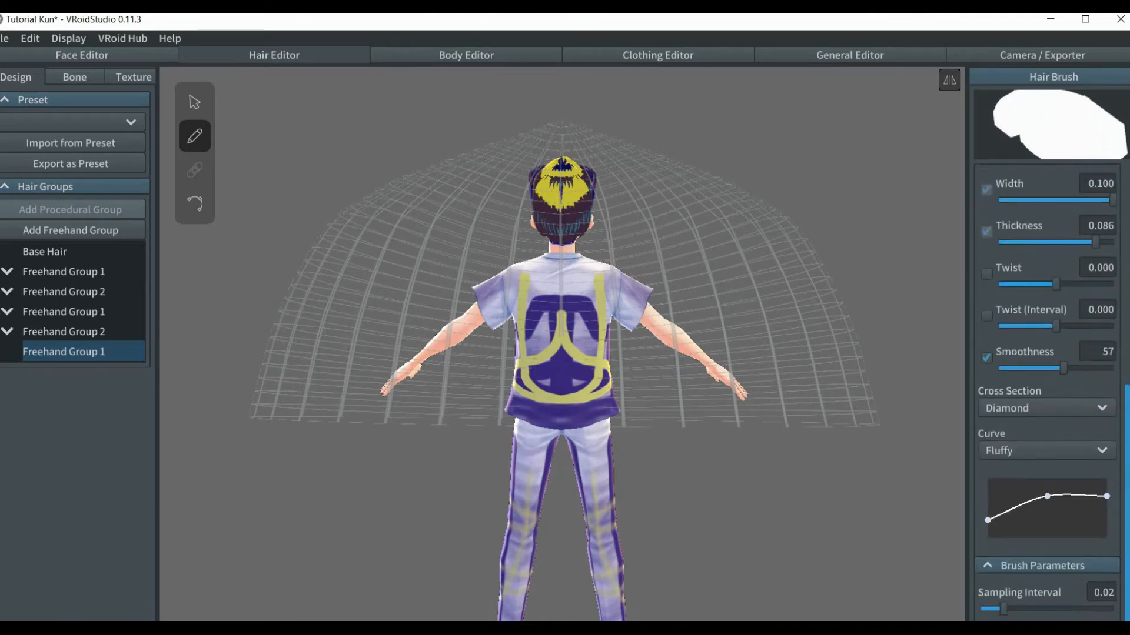
- Choose the Fluffy curve for the hair brush and keep its cross section set to Diamond
click(1103, 450)
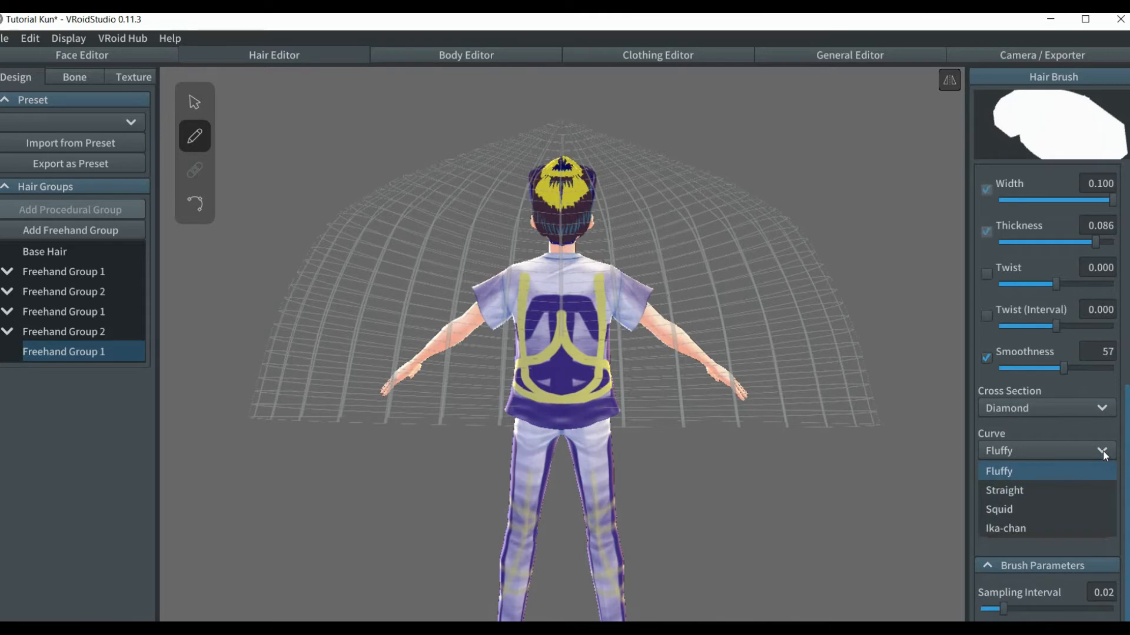
click(1033, 471)
click(1095, 409)
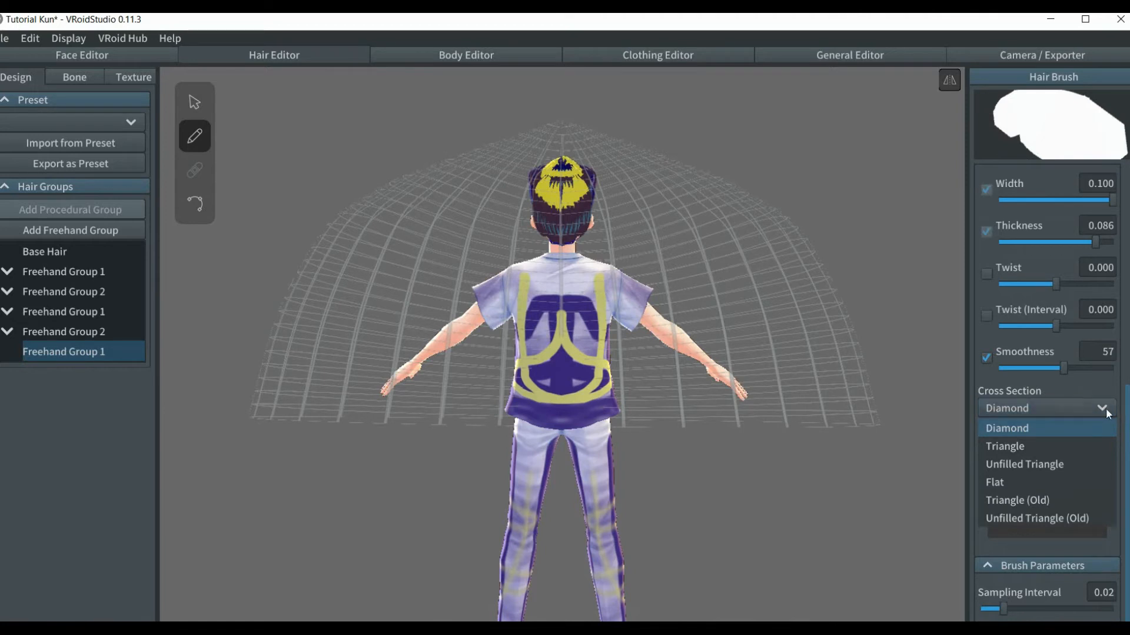
click(1104, 408)
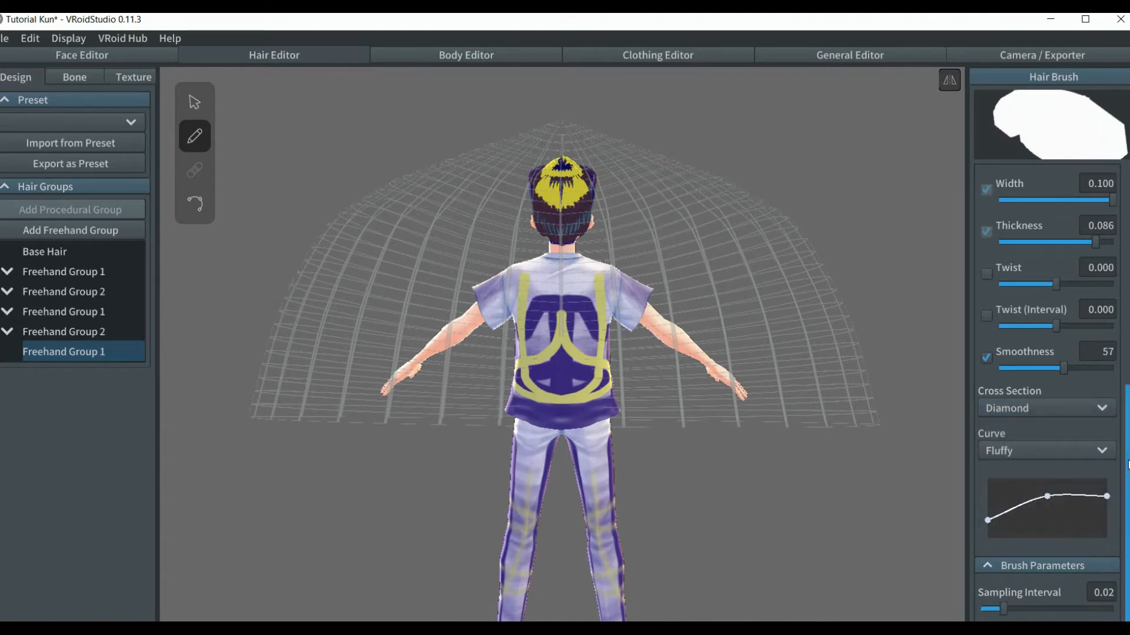
drag(1126, 446, 1126, 228)
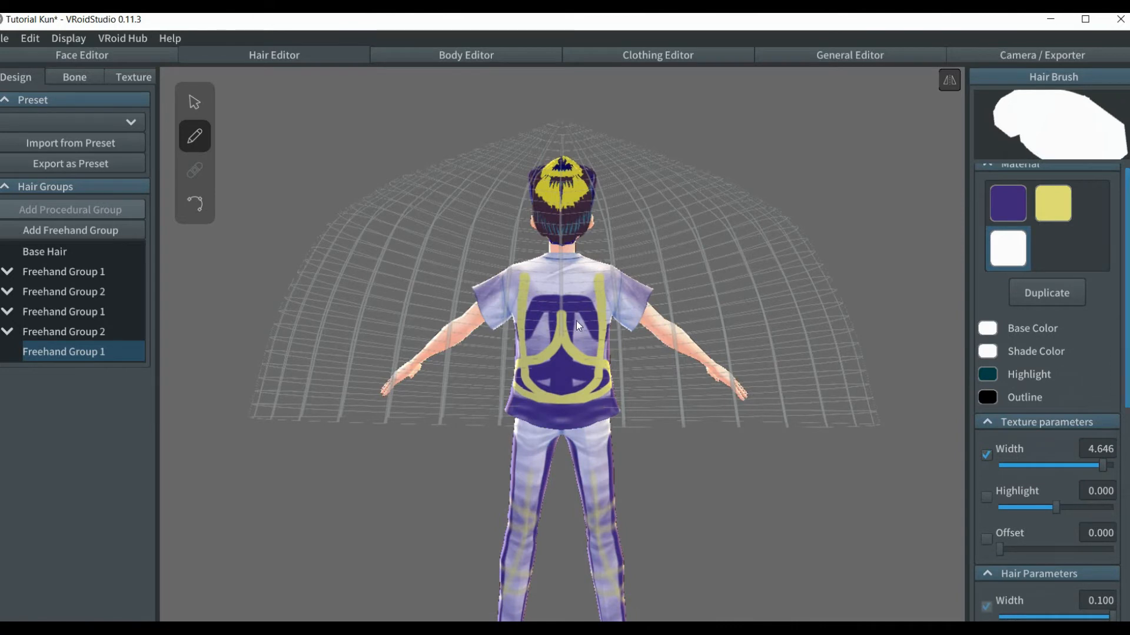
- Draw five mirrored white strands from the upper back outward: two angled upward, two nearly horizontal and one angled slightly downward
drag(574, 298, 761, 220)
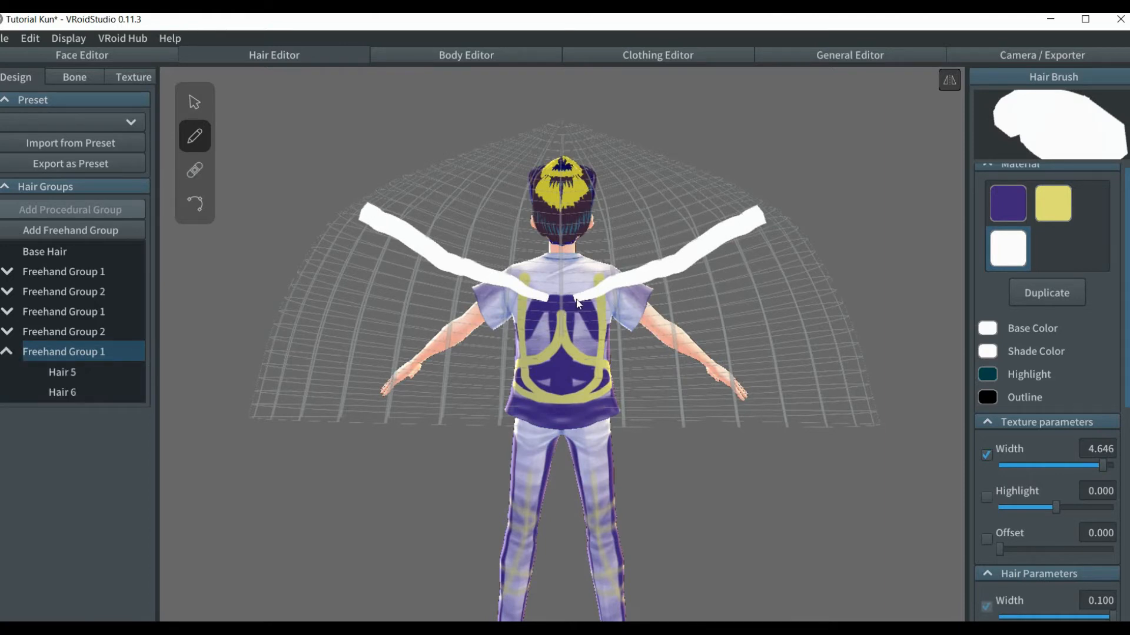
drag(578, 303, 769, 238)
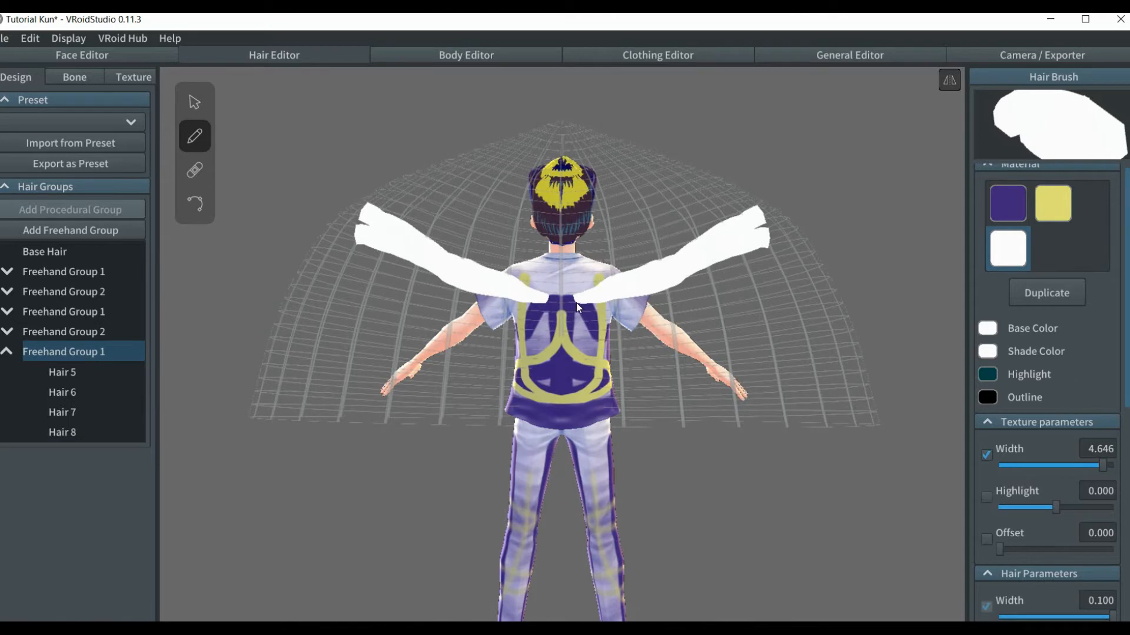
mouse_move(576, 303)
mouse_down()
mouse_move(749, 355)
mouse_move(806, 352)
mouse_up()
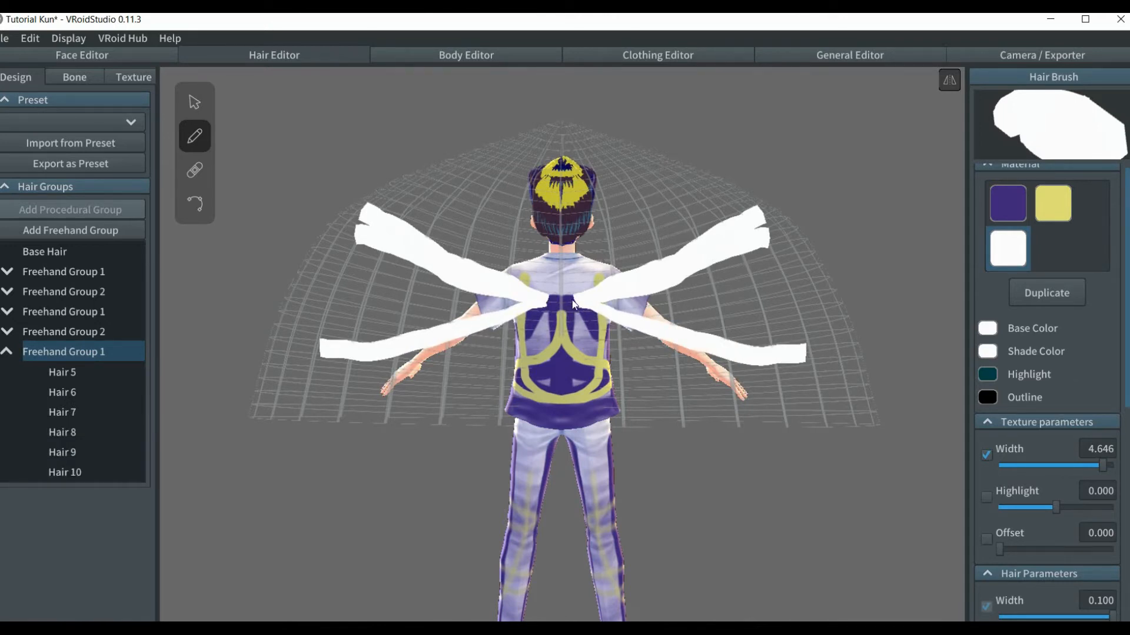
mouse_move(575, 303)
mouse_down()
mouse_move(734, 306)
mouse_move(800, 285)
mouse_up()
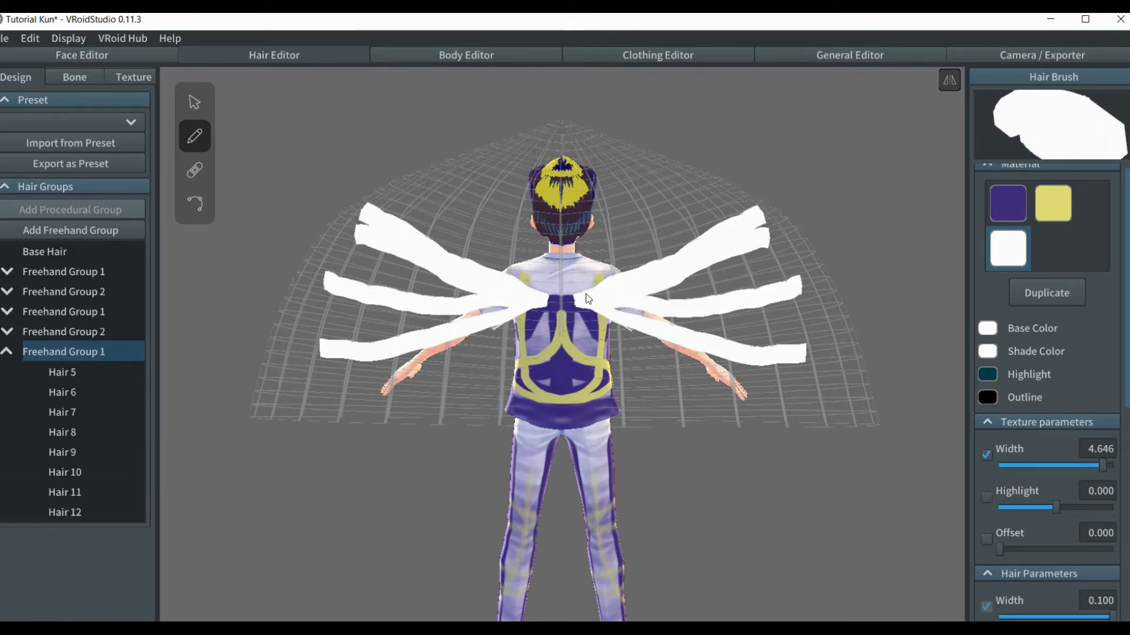
drag(594, 310, 803, 303)
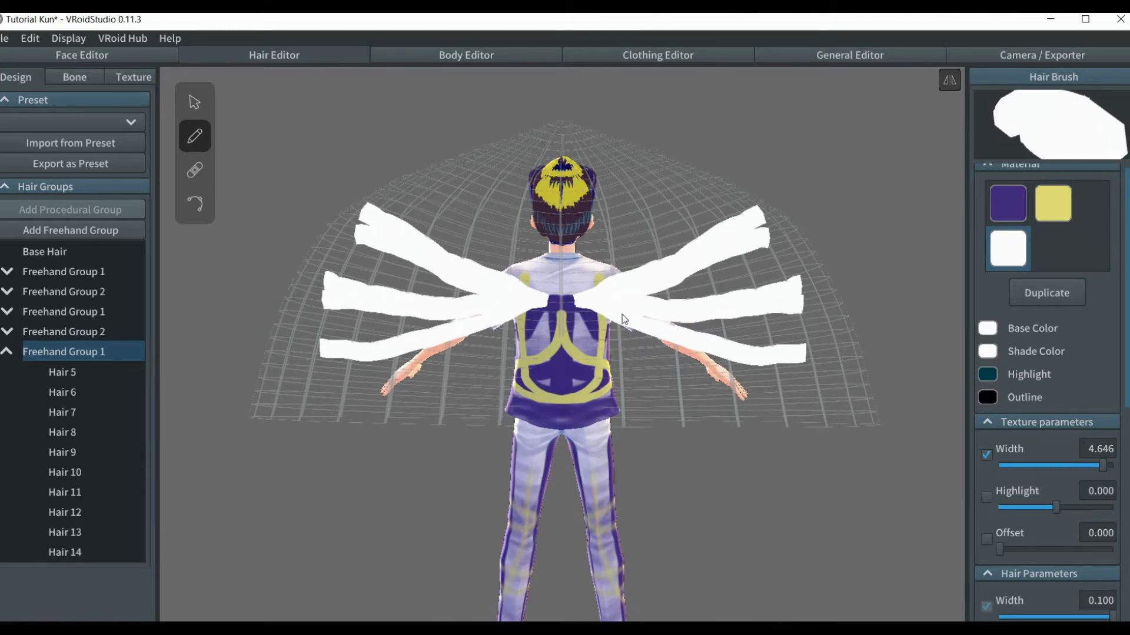
- Draw two mirrored lower strands from the upper back curving down and outward past the forearms, undoing the misdrawn attempt between them
mouse_move(577, 317)
mouse_down()
mouse_move(607, 350)
mouse_move(683, 393)
mouse_move(768, 413)
mouse_up()
mouse_move(575, 306)
mouse_down()
mouse_move(642, 370)
mouse_move(683, 385)
mouse_up()
key(ctrl+z)
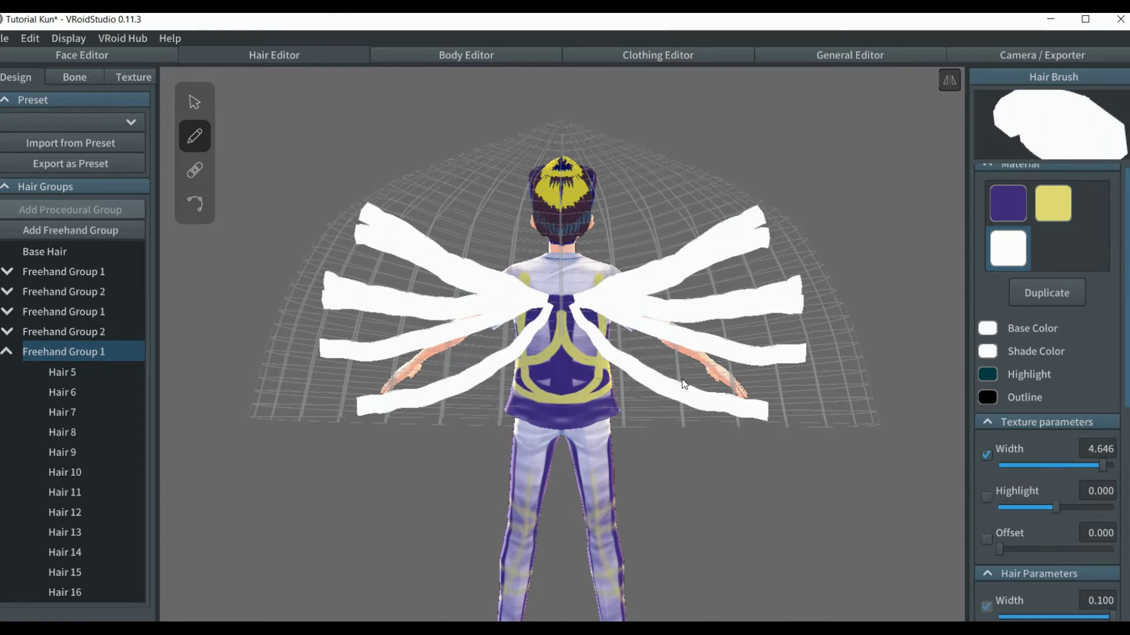
mouse_move(572, 311)
mouse_down()
mouse_move(674, 374)
mouse_move(754, 382)
mouse_up()
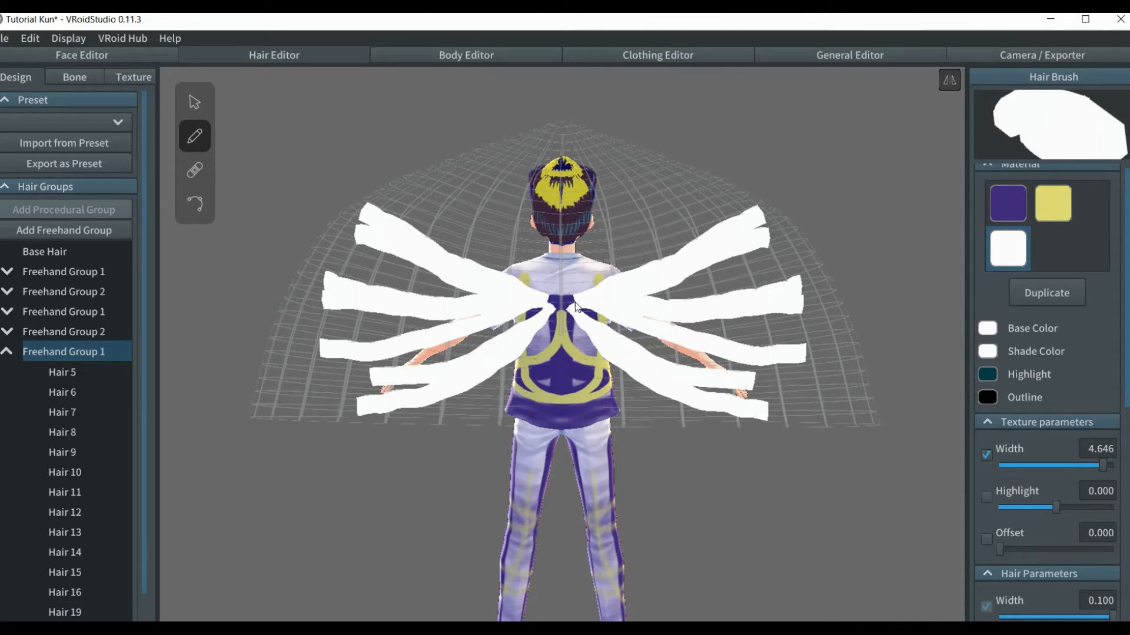
- Add mirrored strands from the upper back rising steeply beside the head, plus one filling below the upper outer strands
drag(574, 302, 665, 208)
mouse_move(577, 298)
mouse_down()
mouse_move(627, 274)
mouse_move(674, 199)
mouse_up()
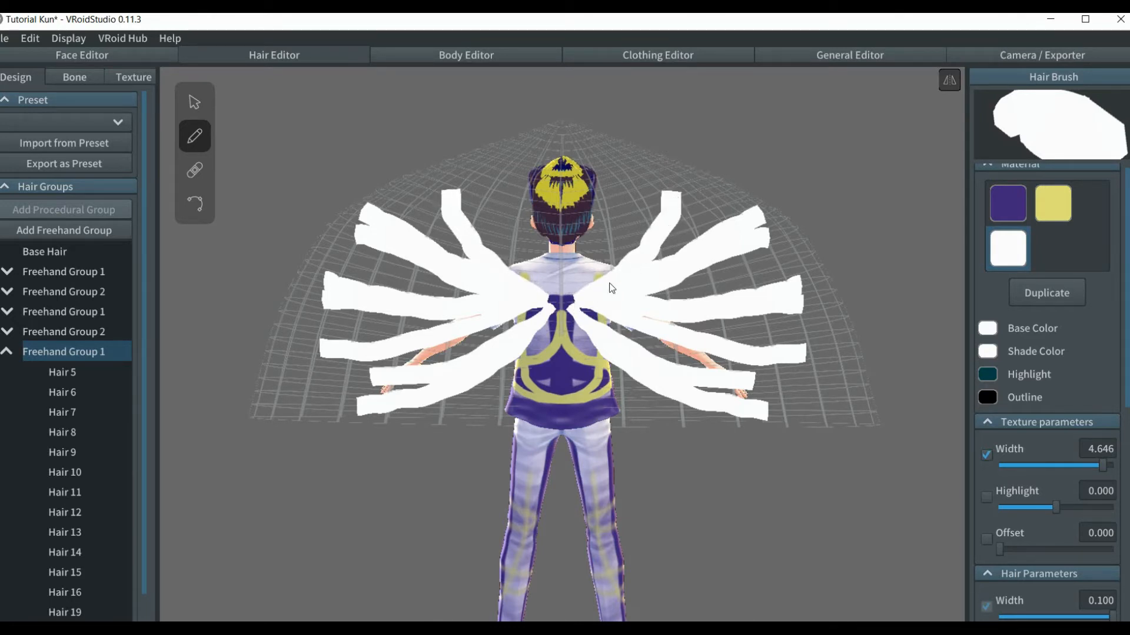
mouse_move(574, 299)
mouse_down()
mouse_move(669, 250)
mouse_move(700, 201)
mouse_up()
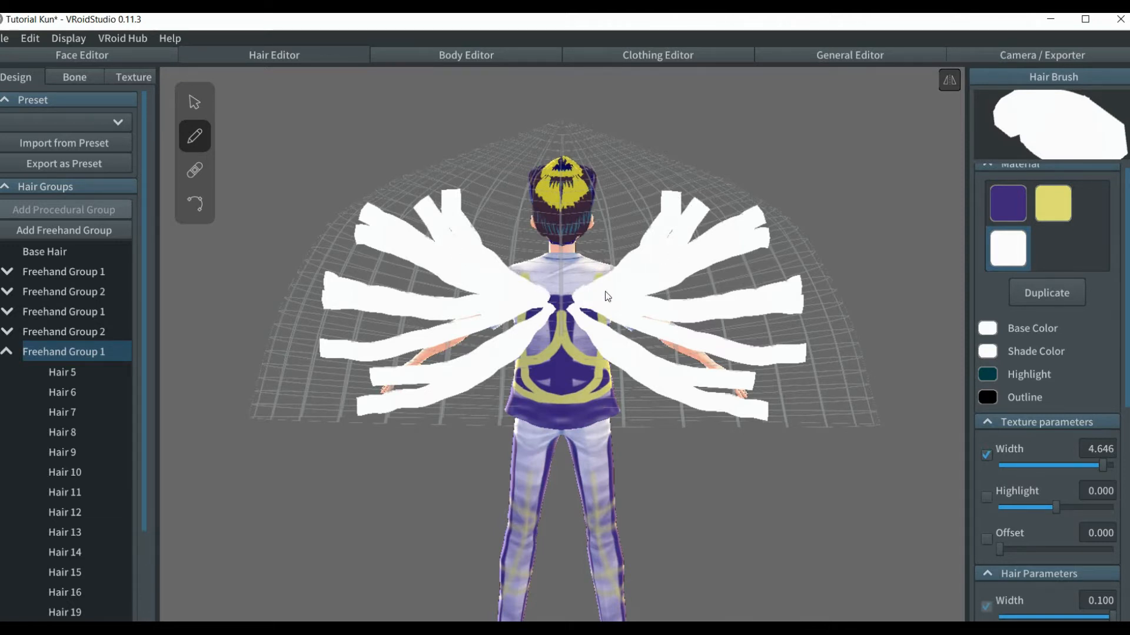
drag(699, 274, 754, 259)
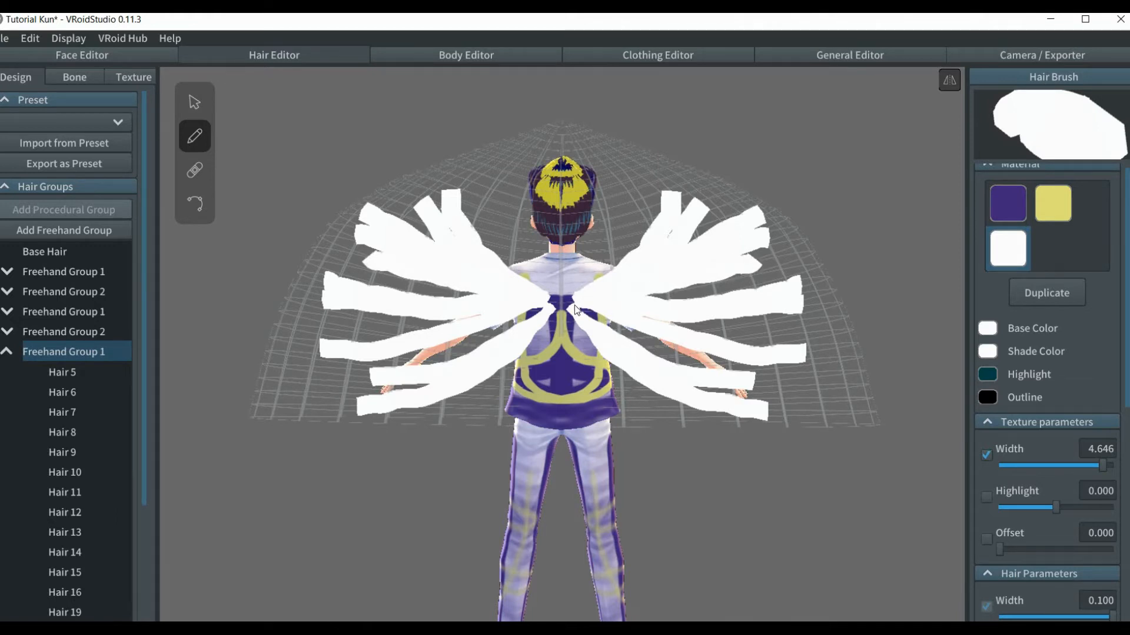
- Fill the gaps in both wings with four more mirrored strands along the lower edge, lower side, middle and upper side
drag(625, 375, 692, 422)
drag(580, 299, 786, 376)
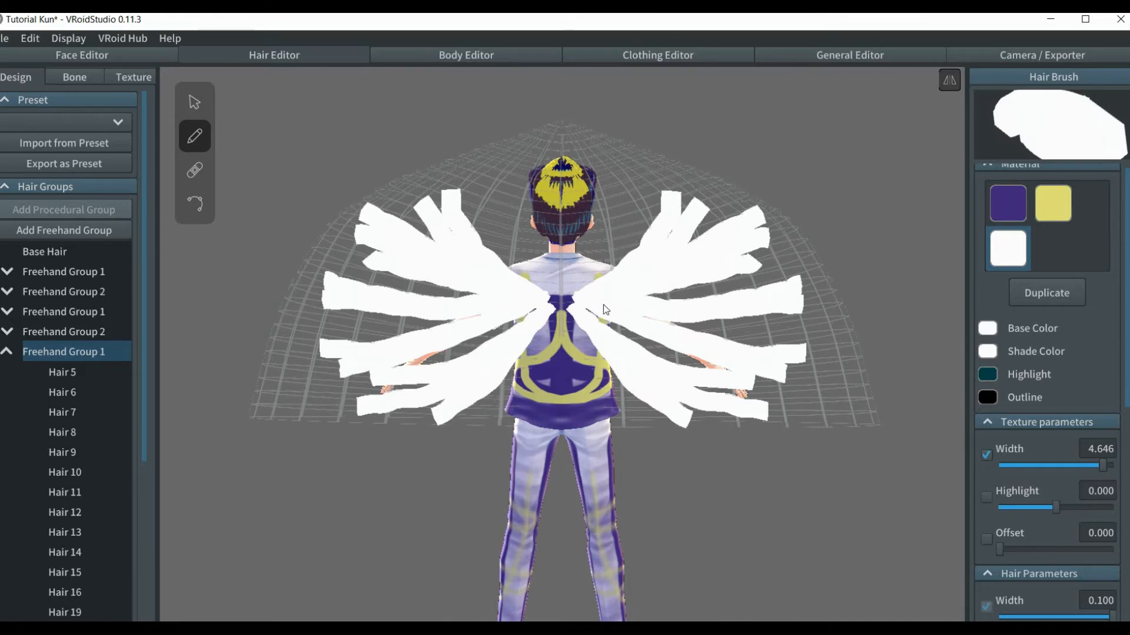
mouse_move(602, 305)
mouse_down()
mouse_move(697, 329)
mouse_move(794, 331)
mouse_up()
drag(588, 297, 758, 274)
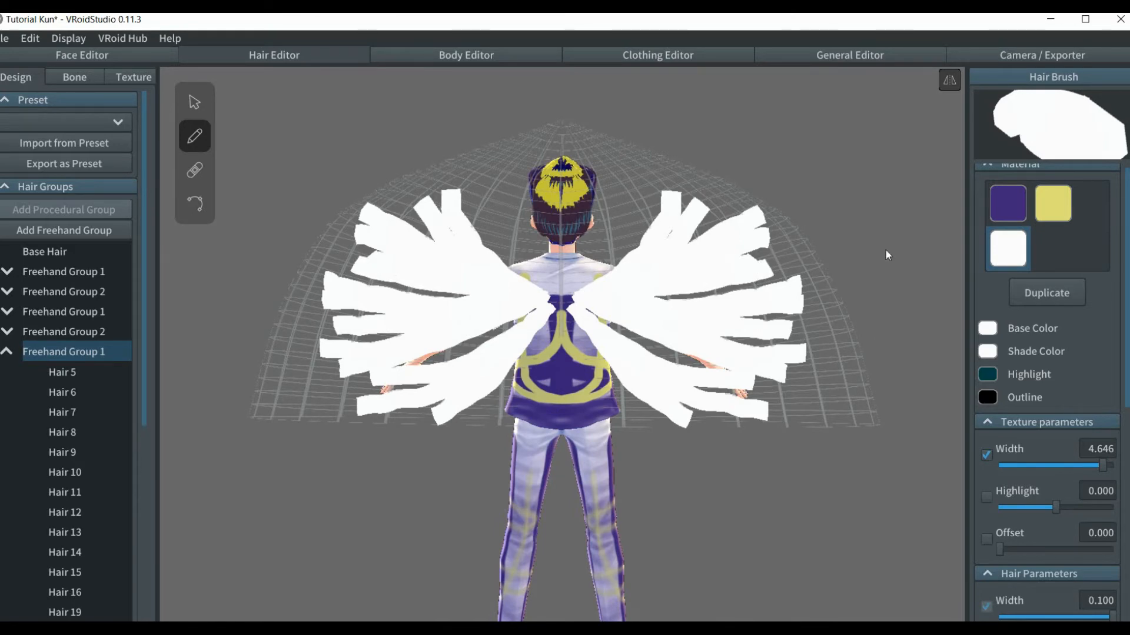
- Check the wings from the front and back, and move two mirrored pairs of upper side guide points outward to widen the wings
right_drag(885, 248, 783, 241)
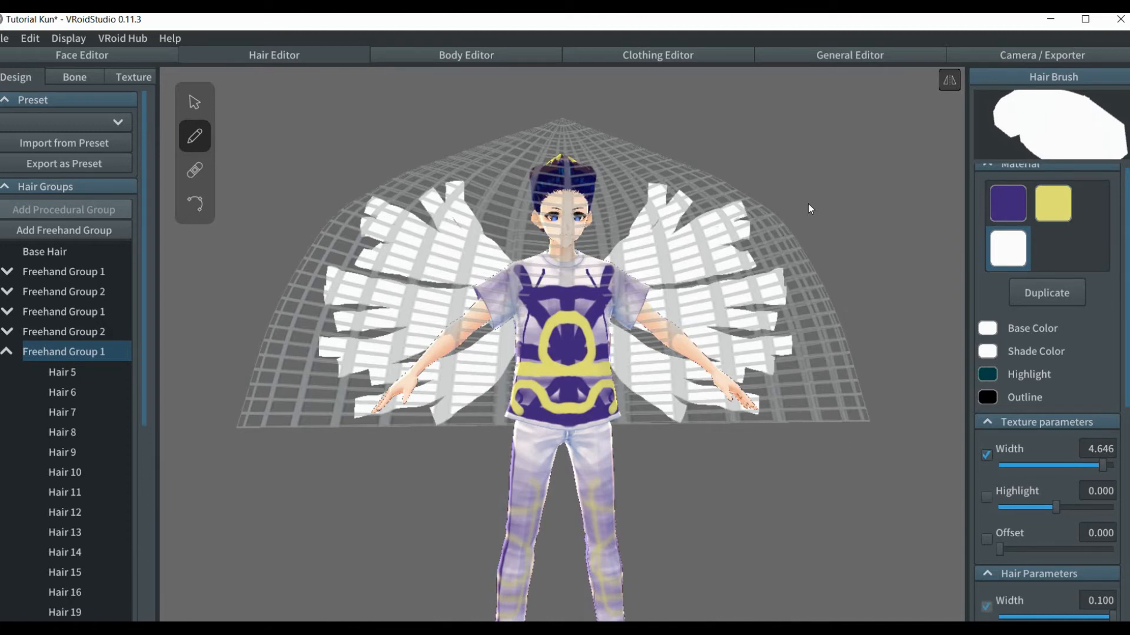
right_drag(800, 242, 686, 242)
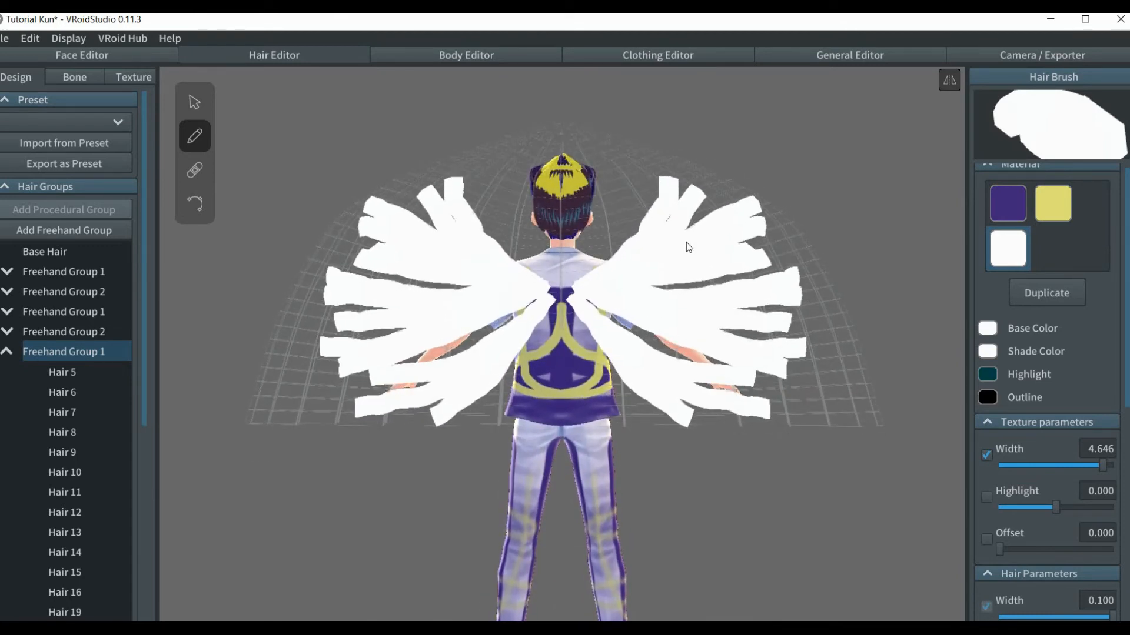
click(189, 96)
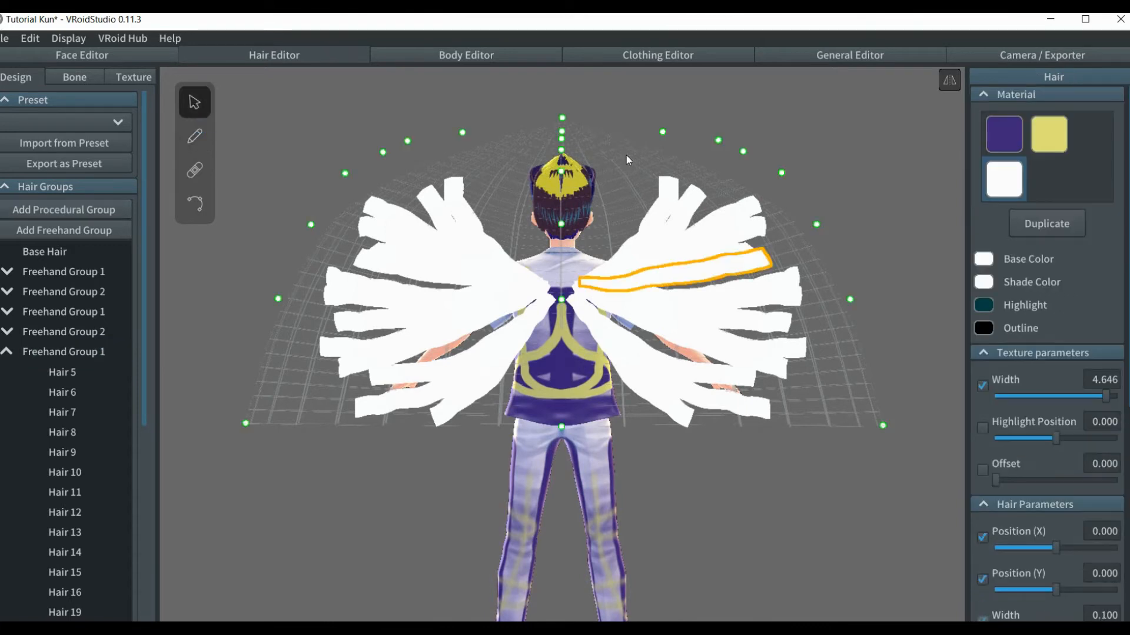
click(782, 172)
click(781, 172)
click(783, 174)
drag(786, 172, 868, 178)
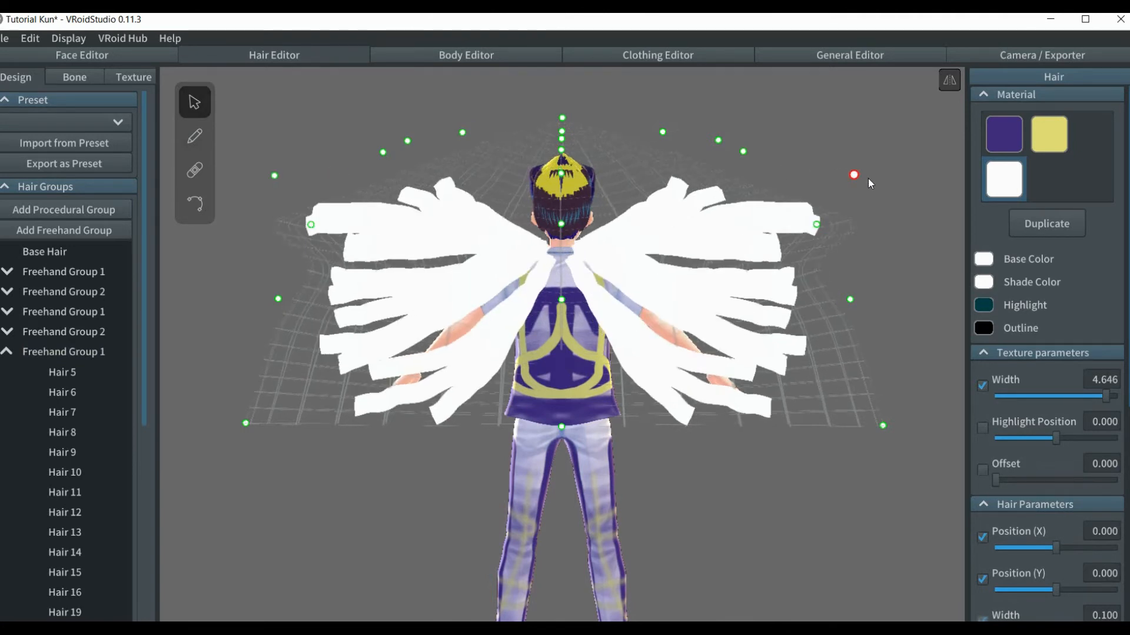
click(818, 226)
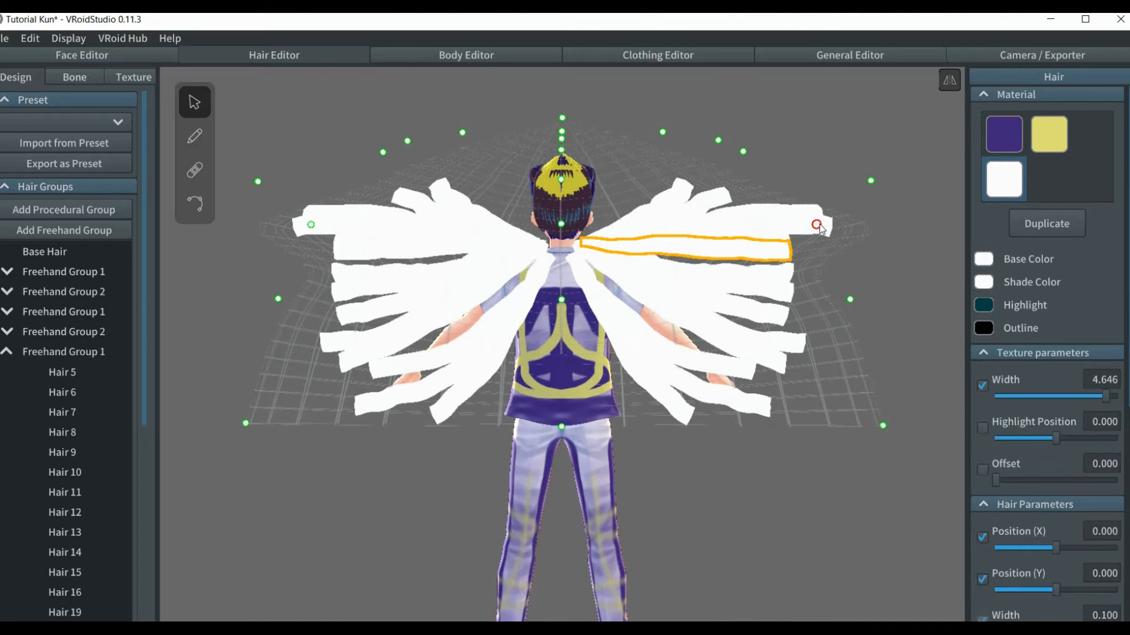
drag(816, 225, 891, 232)
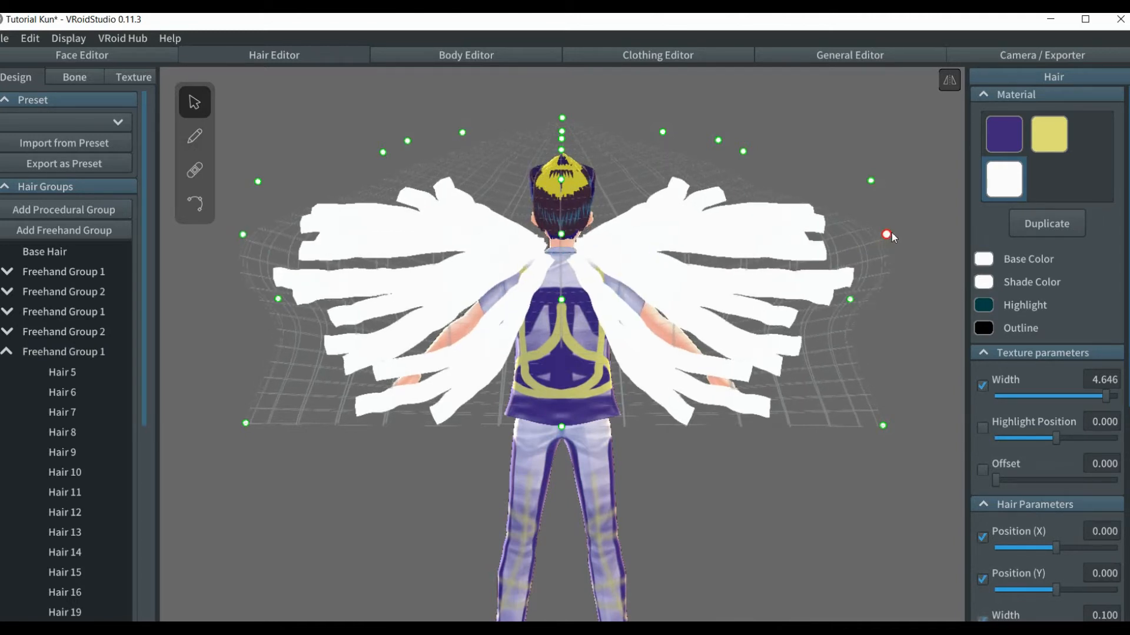
- Move the guide's lower side and bottom corner points outward and down, and raise the points near its upper edge
click(850, 300)
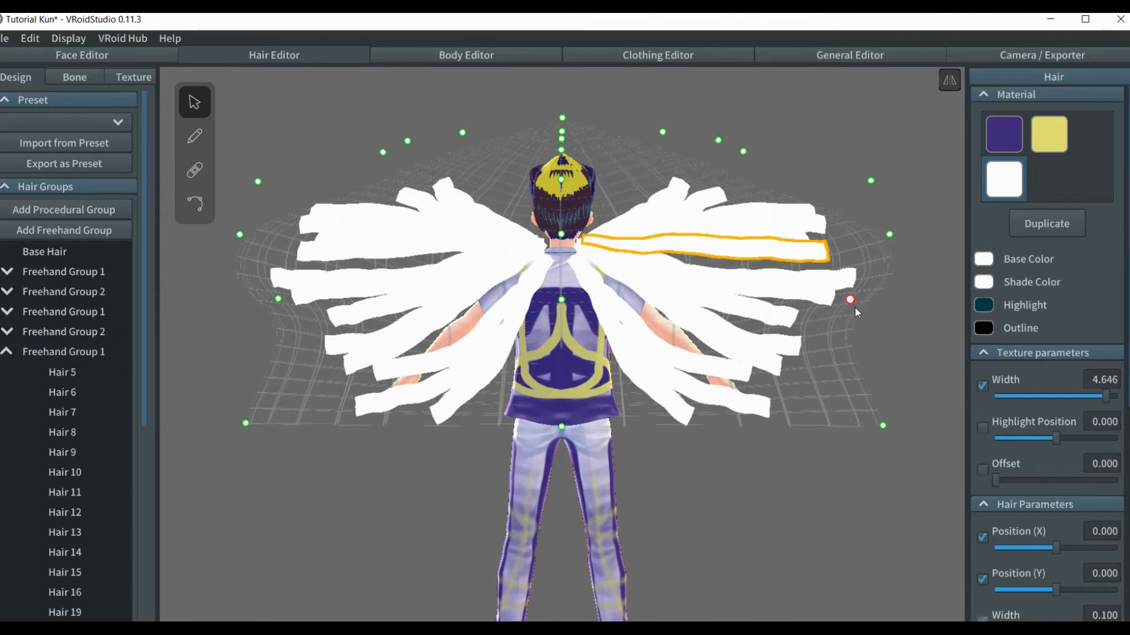
drag(854, 308, 911, 346)
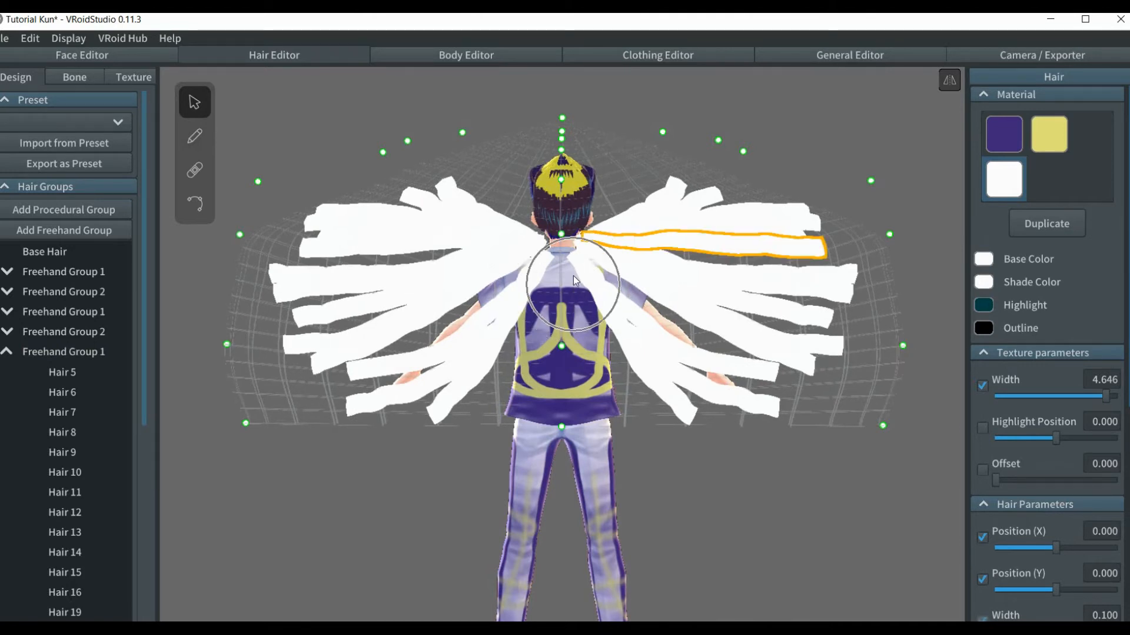
right_drag(656, 384, 658, 389)
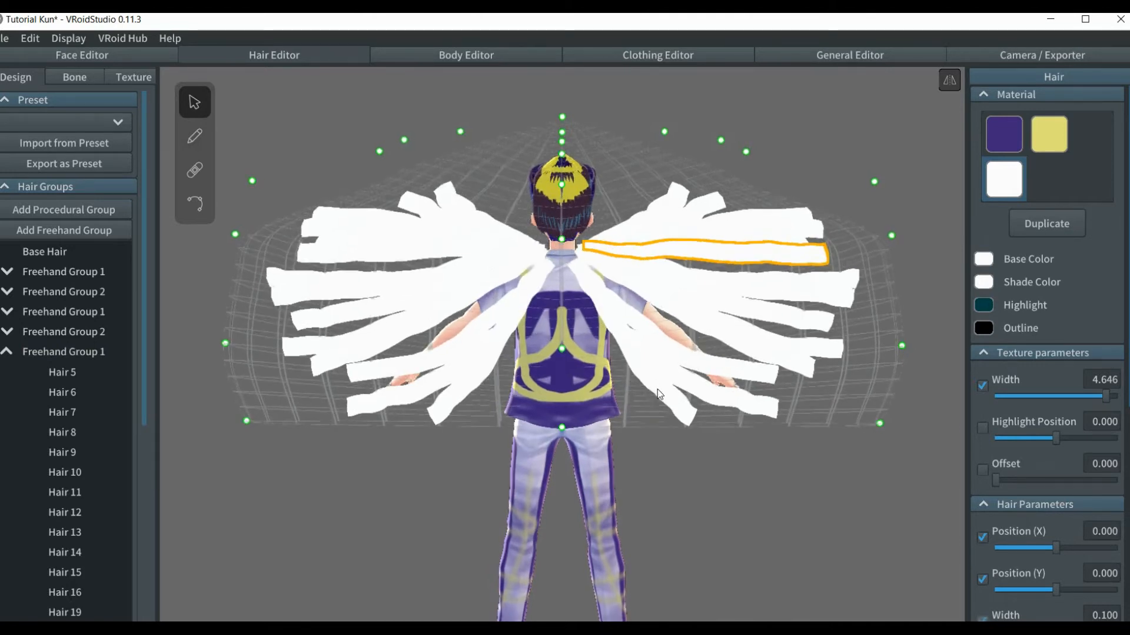
click(881, 424)
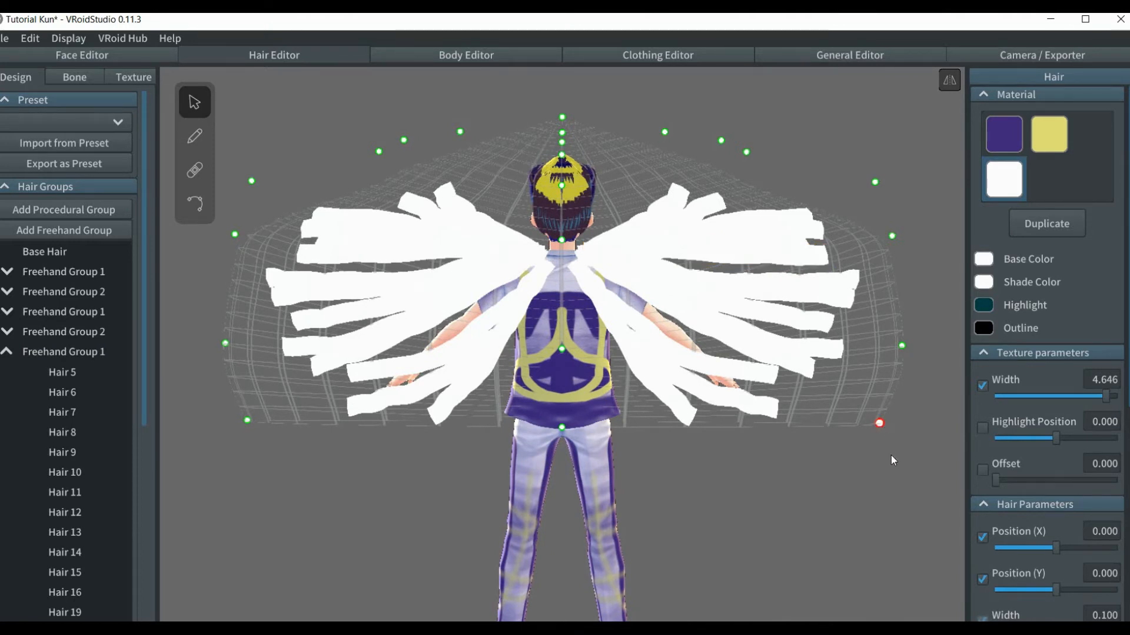
drag(890, 456, 941, 477)
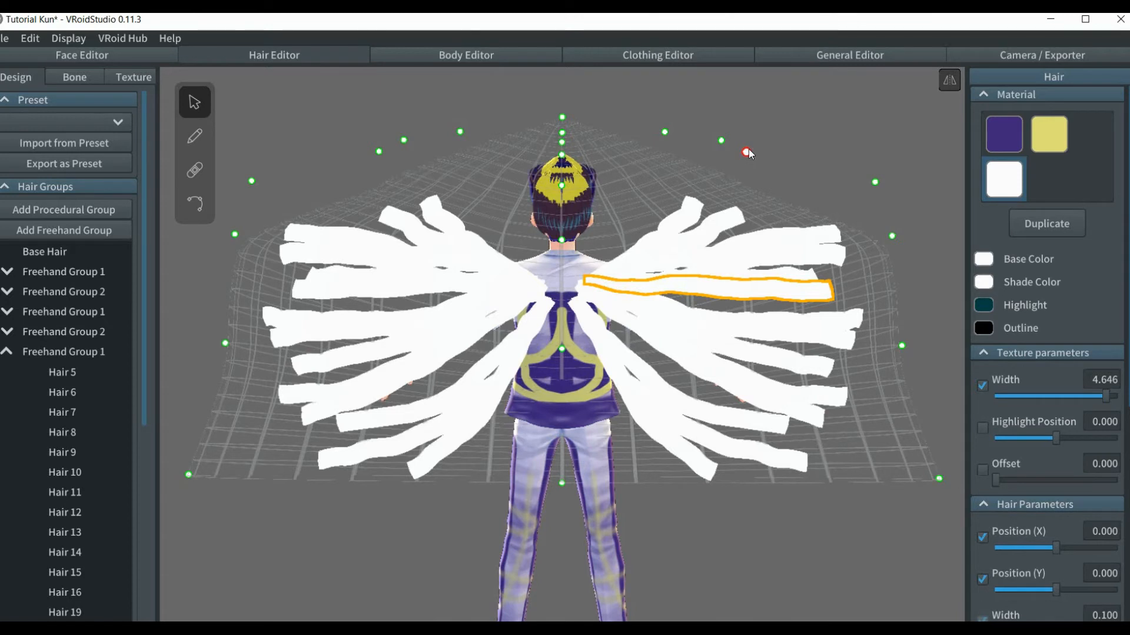
drag(749, 151, 720, 133)
right_drag(750, 196, 635, 189)
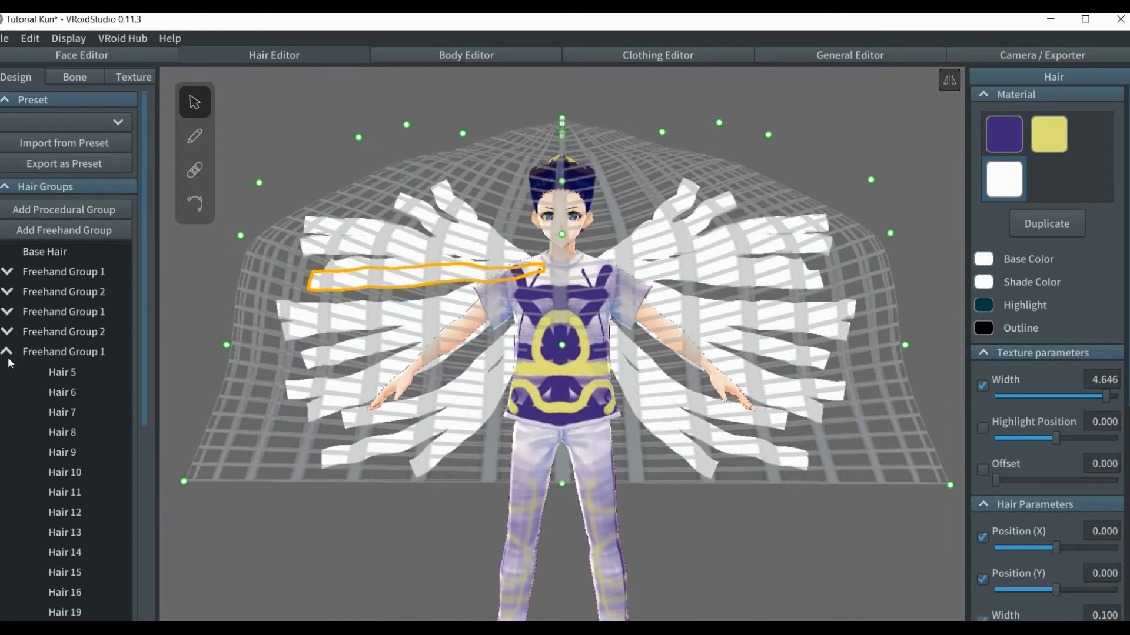
- Collapse the wing group's strand list, then select the base hair and clear the selection to view the wings without the guide
click(9, 353)
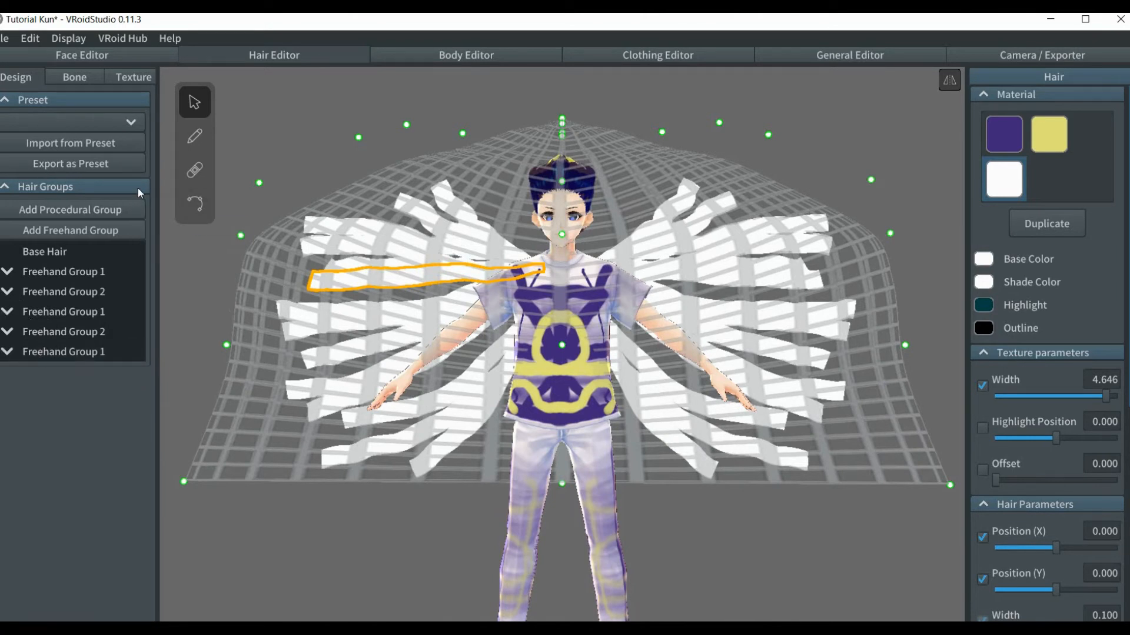
click(53, 253)
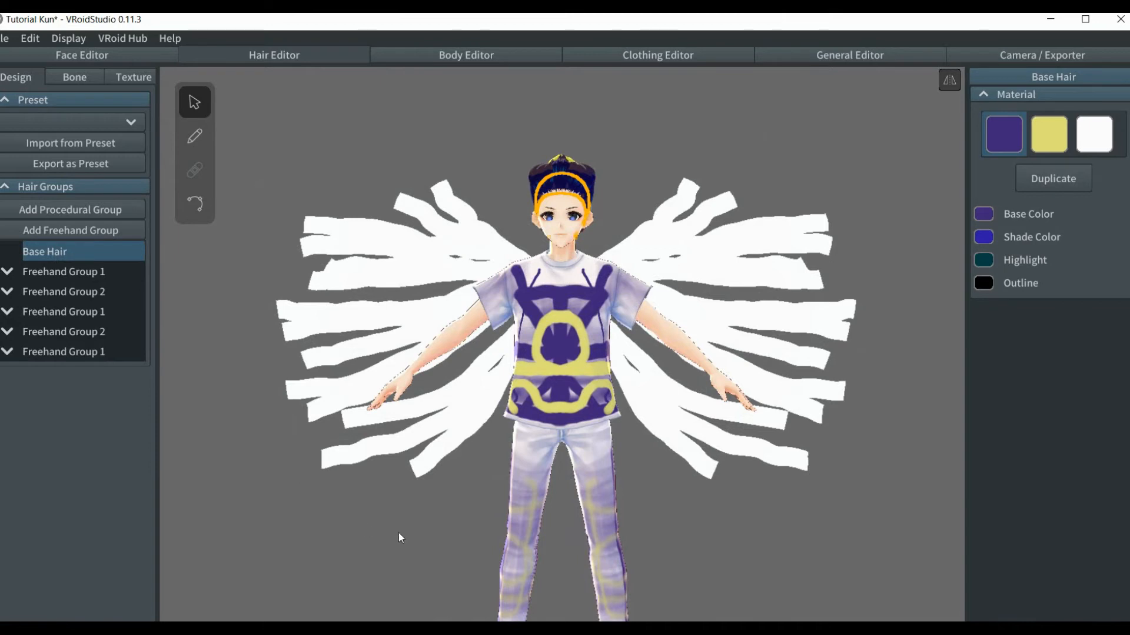
click(267, 516)
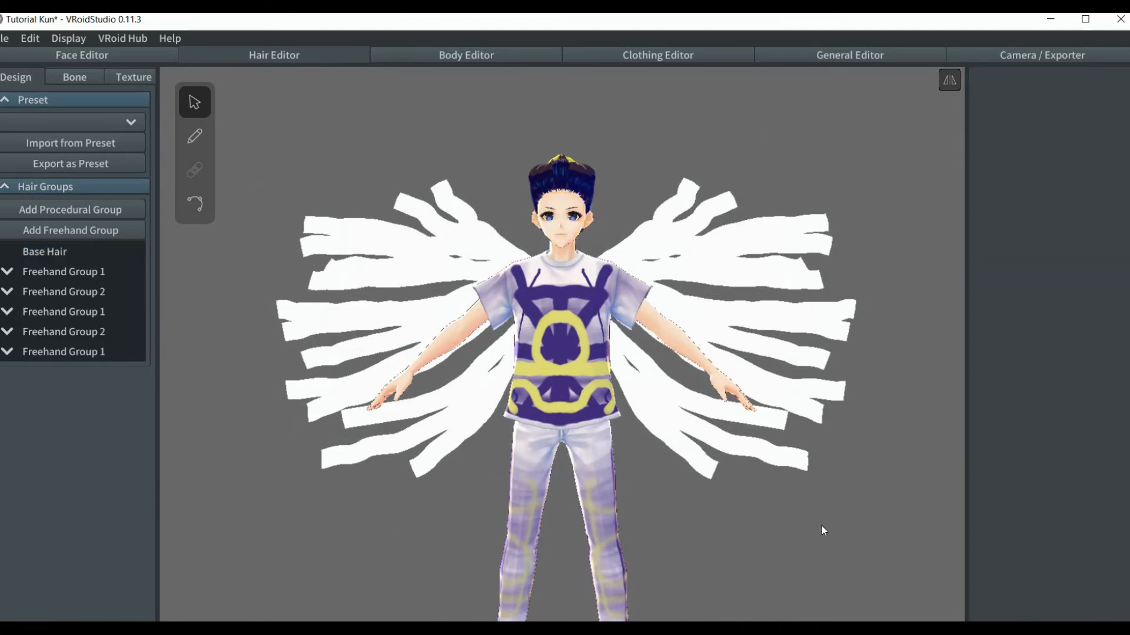
- Check the wings from the side, select the wing's freehand hair group and switch off mirroring
right_drag(888, 490, 838, 520)
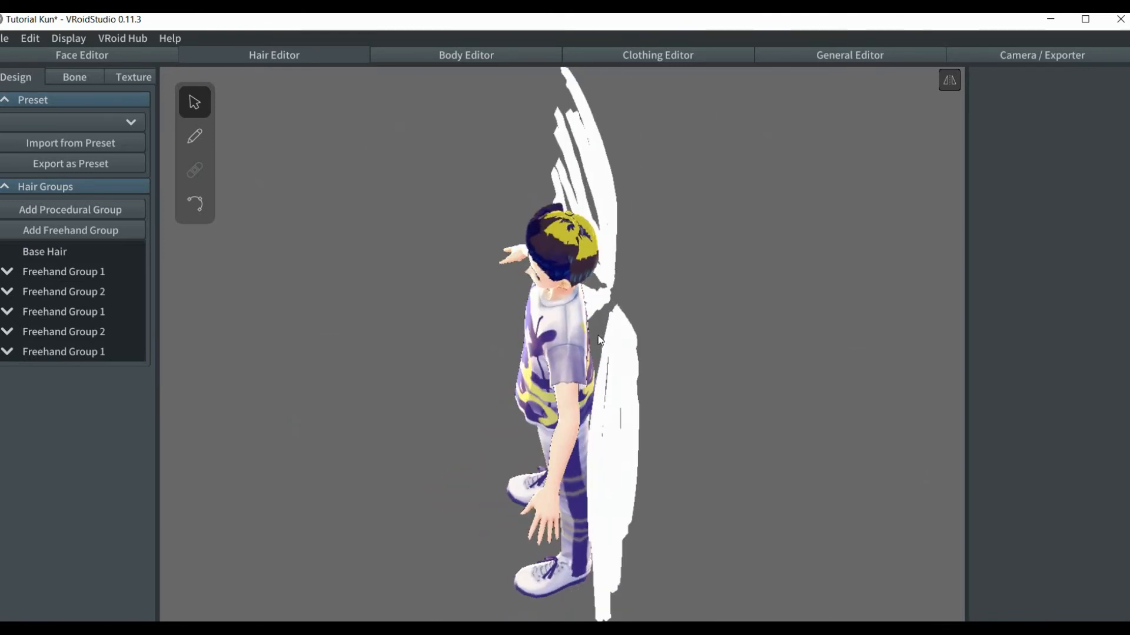
scroll(599, 340, up, 8)
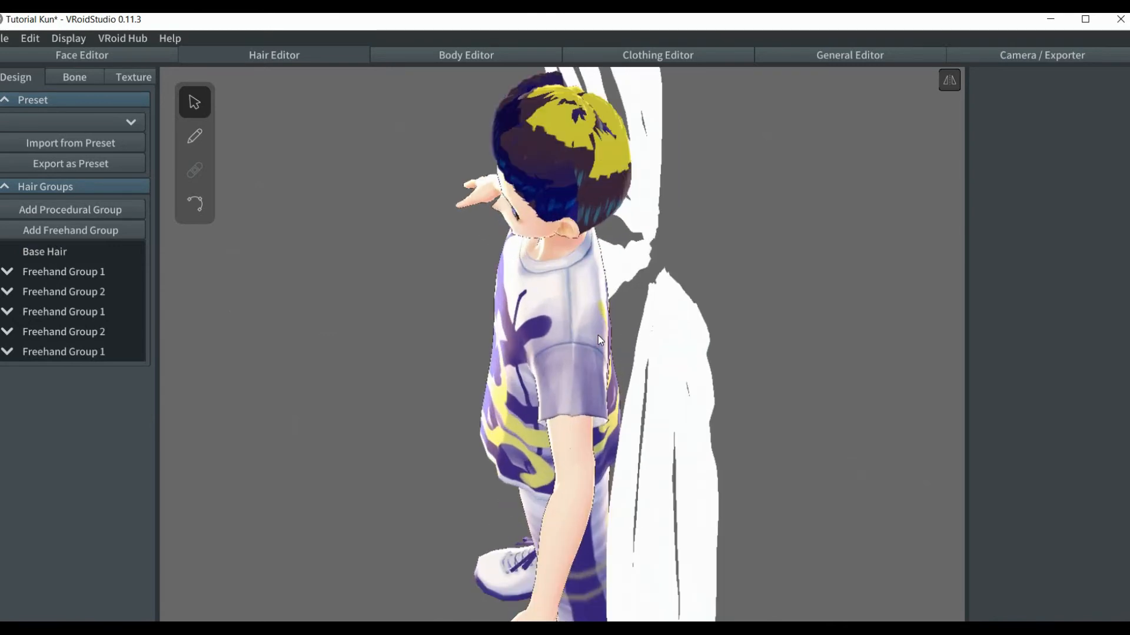
right_drag(656, 291, 609, 278)
click(59, 353)
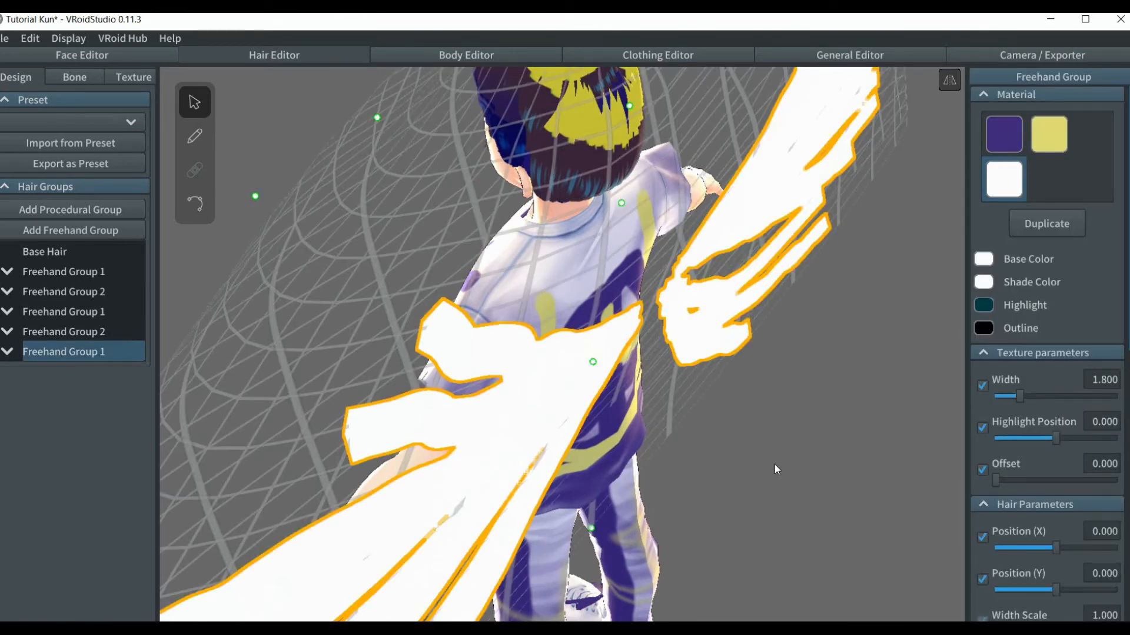
scroll(774, 464, down, 5)
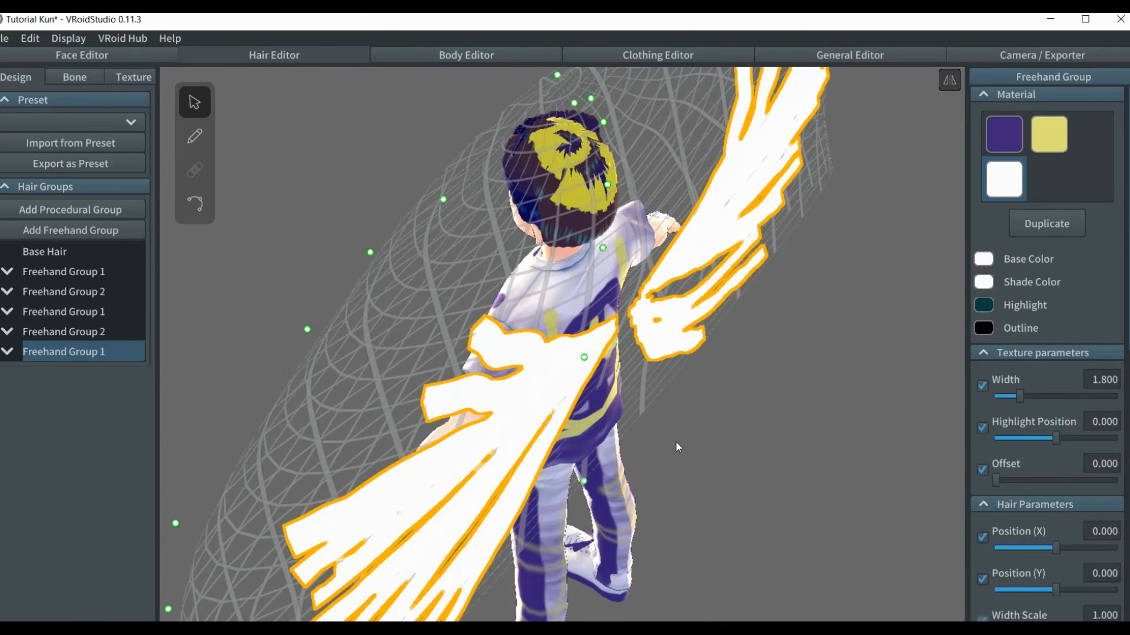
right_drag(676, 447, 697, 431)
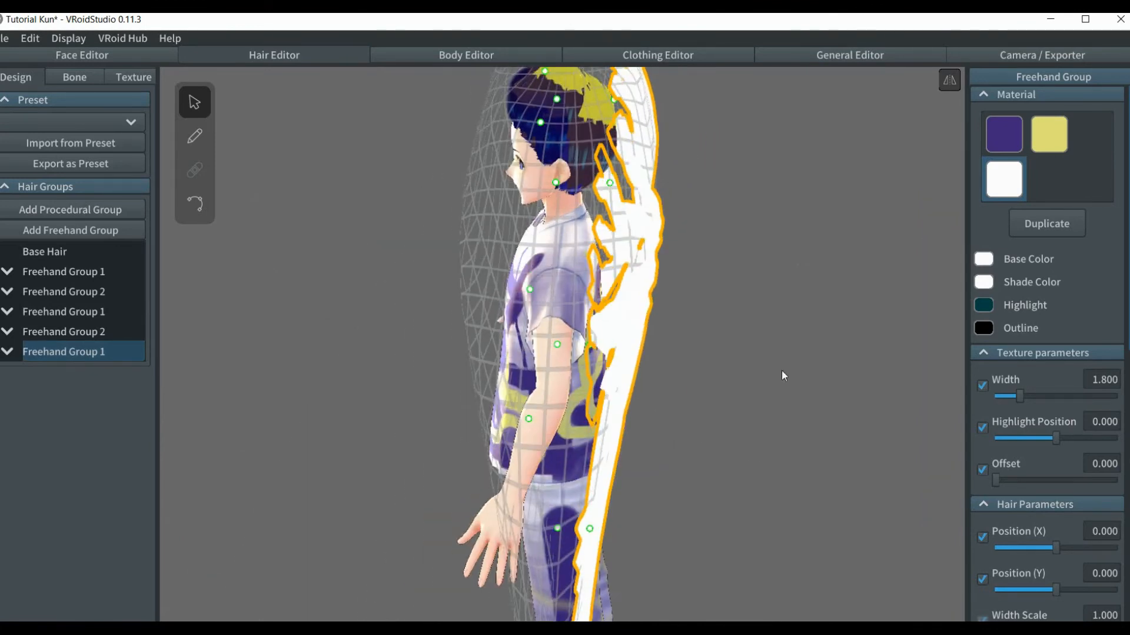
click(944, 82)
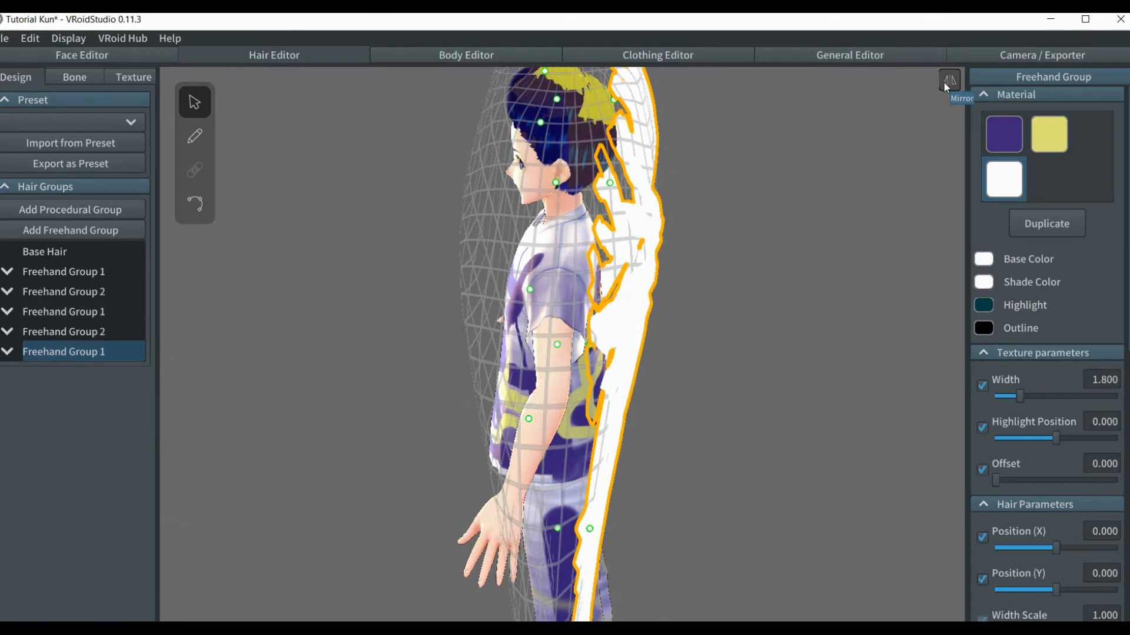
- Move the guide points behind the neck and the back of the head forward to bring the wings closer to the body
click(609, 182)
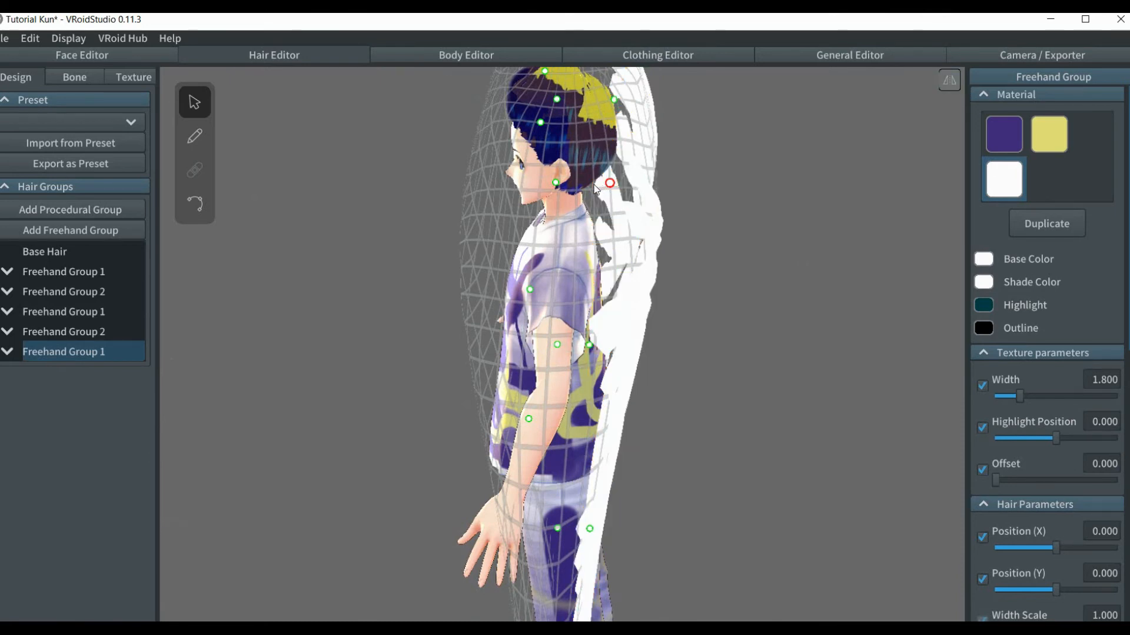
drag(595, 187, 576, 187)
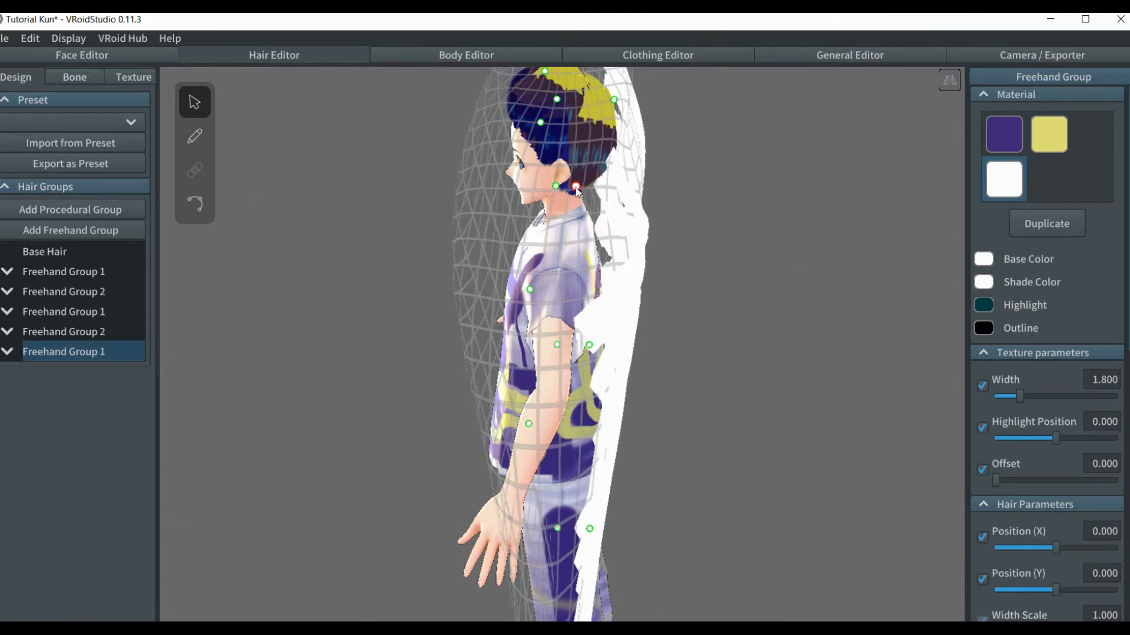
click(615, 101)
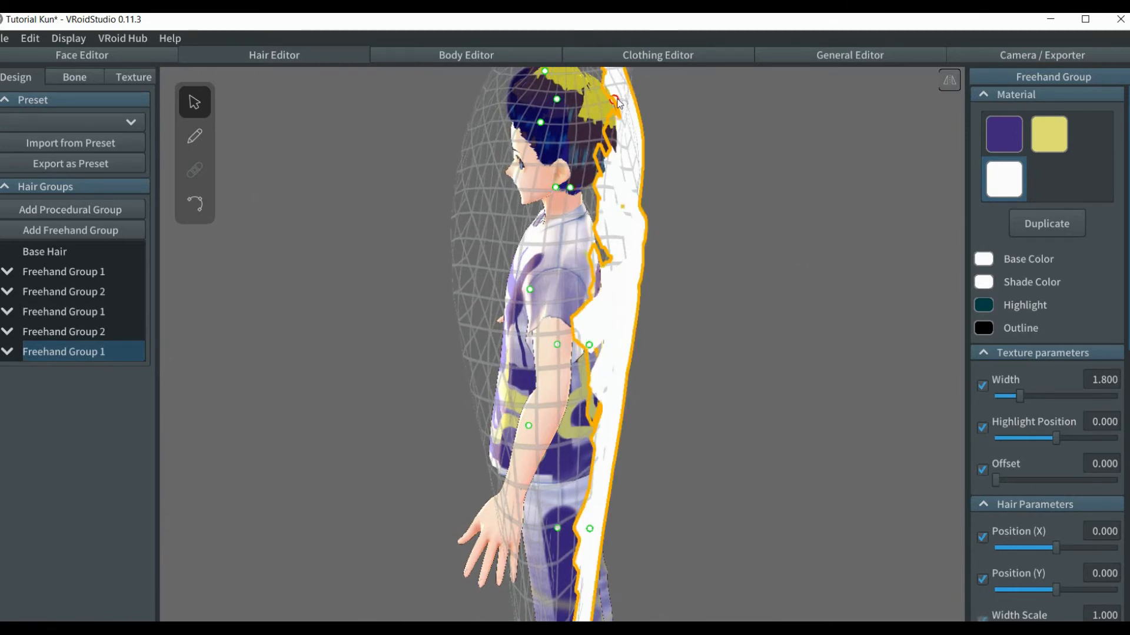
drag(614, 102, 573, 101)
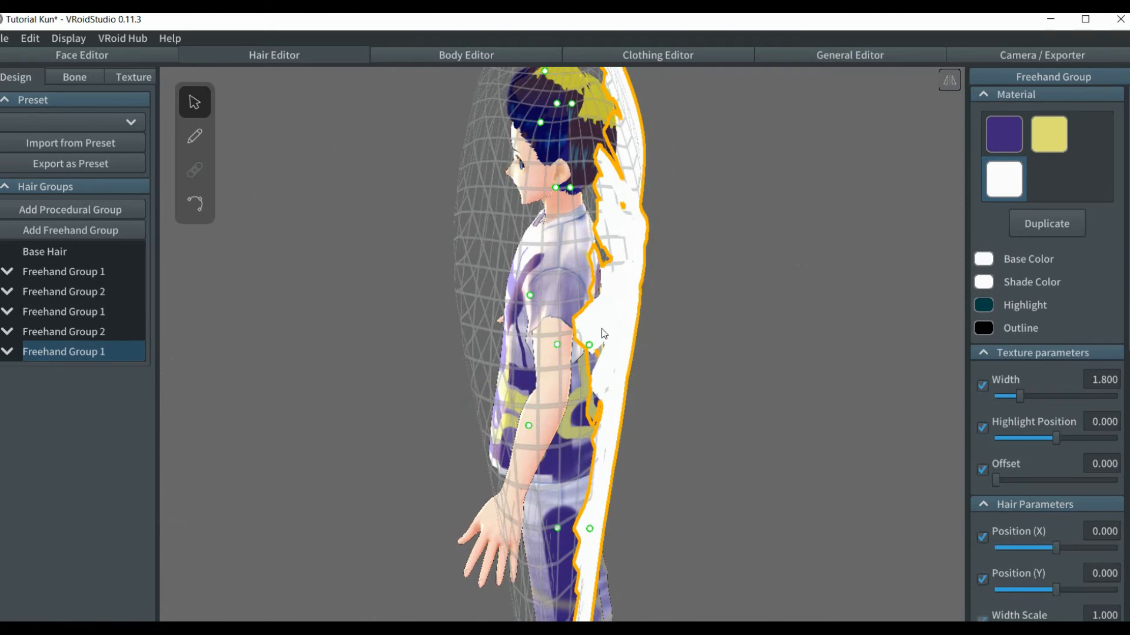
- Move the rear guide points at upper-arm height and below the waist forward, in line with the points beside them
click(587, 349)
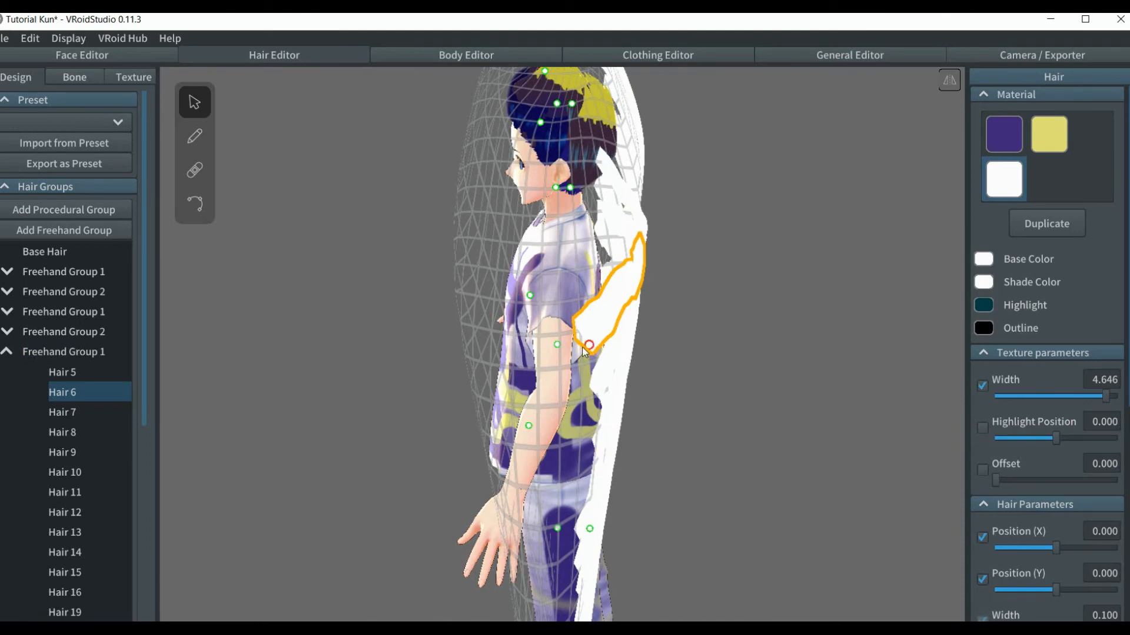
drag(582, 347, 555, 348)
middle_drag(770, 397, 774, 257)
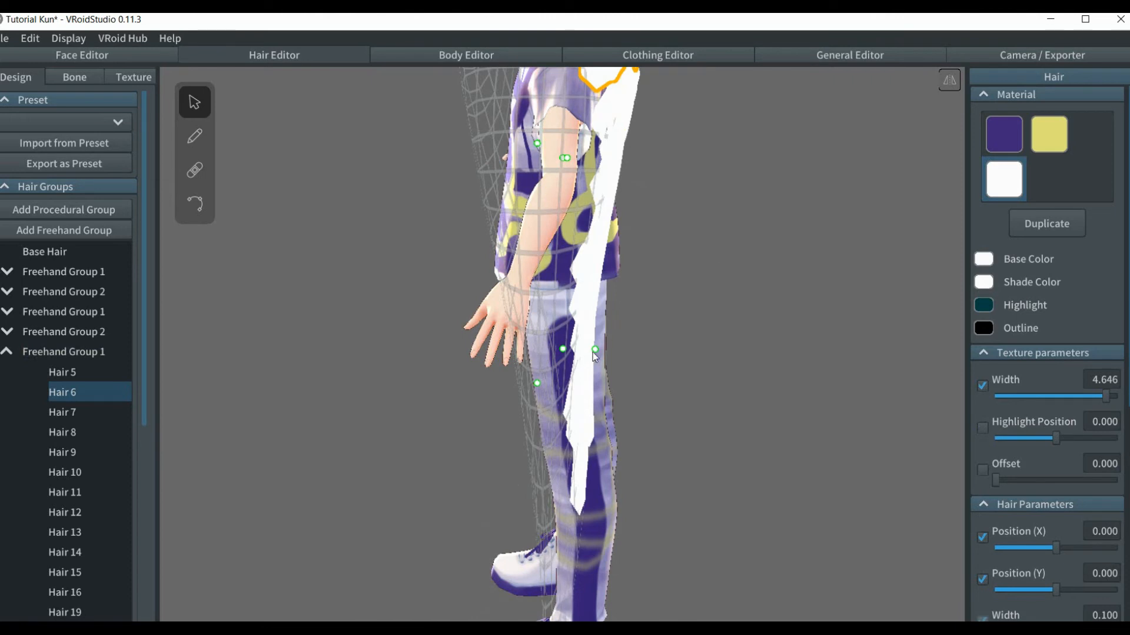
drag(595, 351, 565, 354)
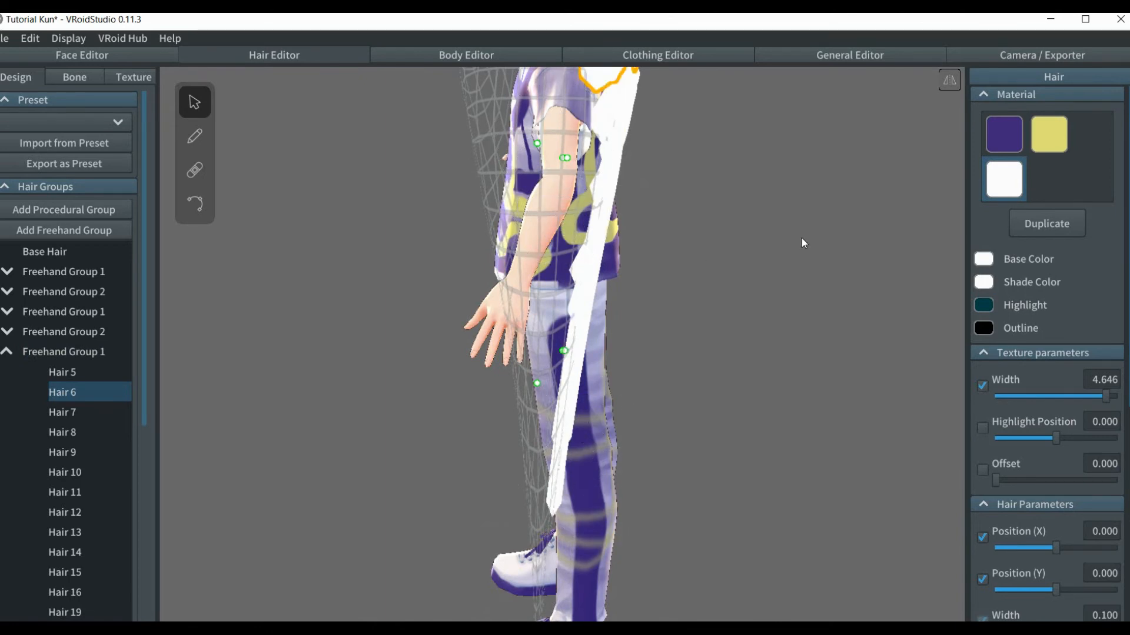
- Move the three rear guide points above the head forward, close to the guide's central column of points
middle_drag(802, 239, 789, 461)
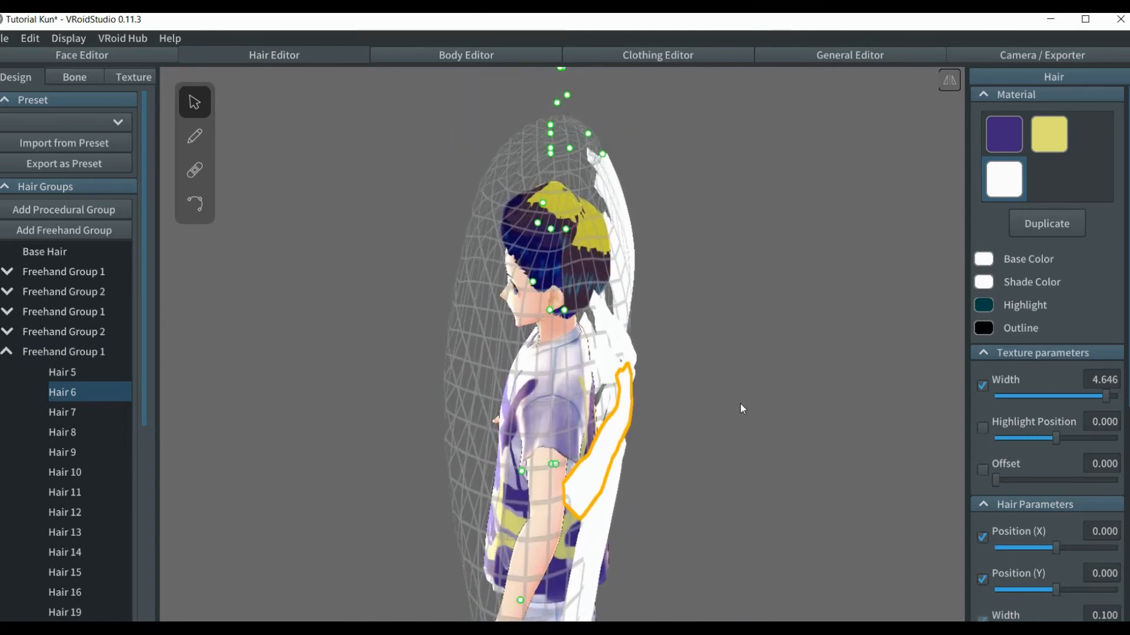
mouse_move(740, 403)
right_down()
mouse_move(703, 397)
mouse_move(730, 427)
mouse_move(747, 427)
mouse_move(742, 404)
right_up()
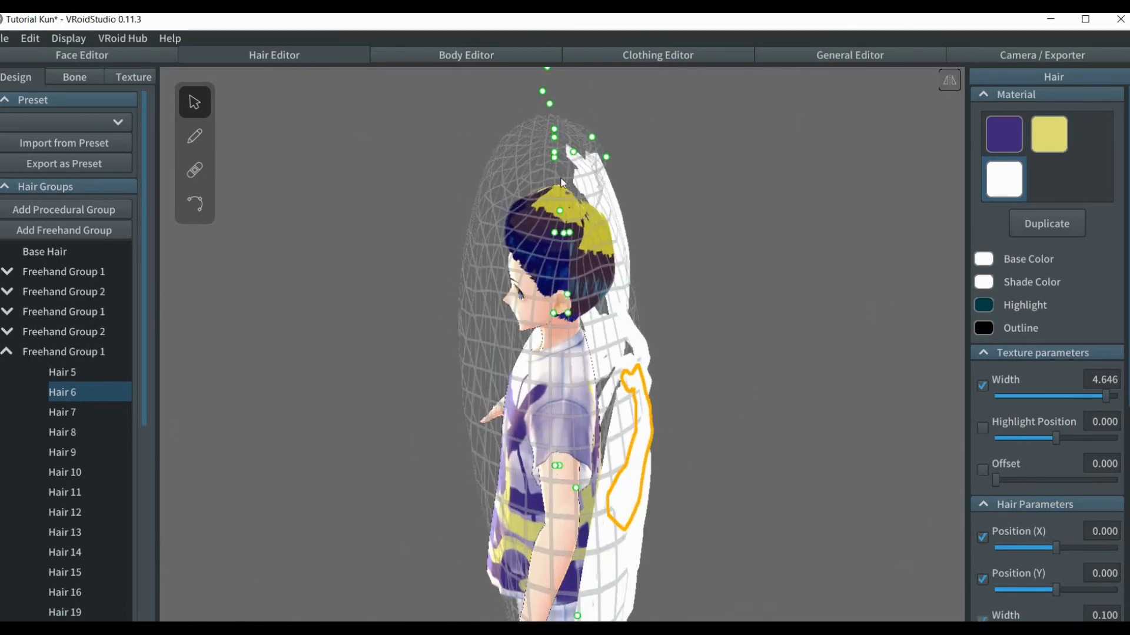
click(606, 157)
drag(549, 159, 526, 163)
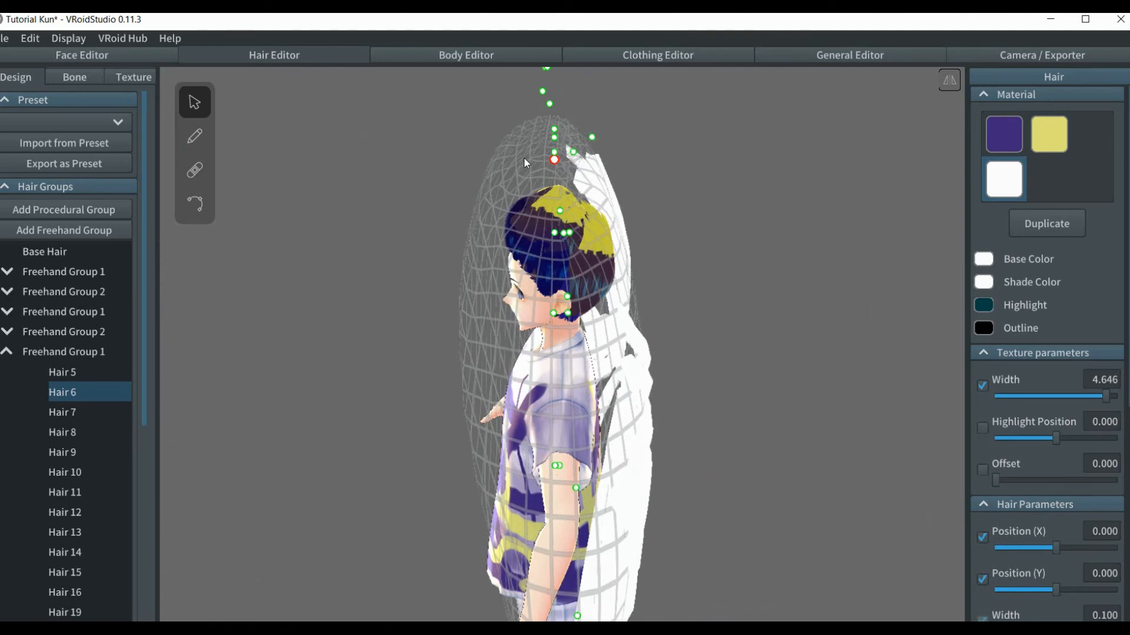
click(593, 138)
drag(594, 143, 556, 149)
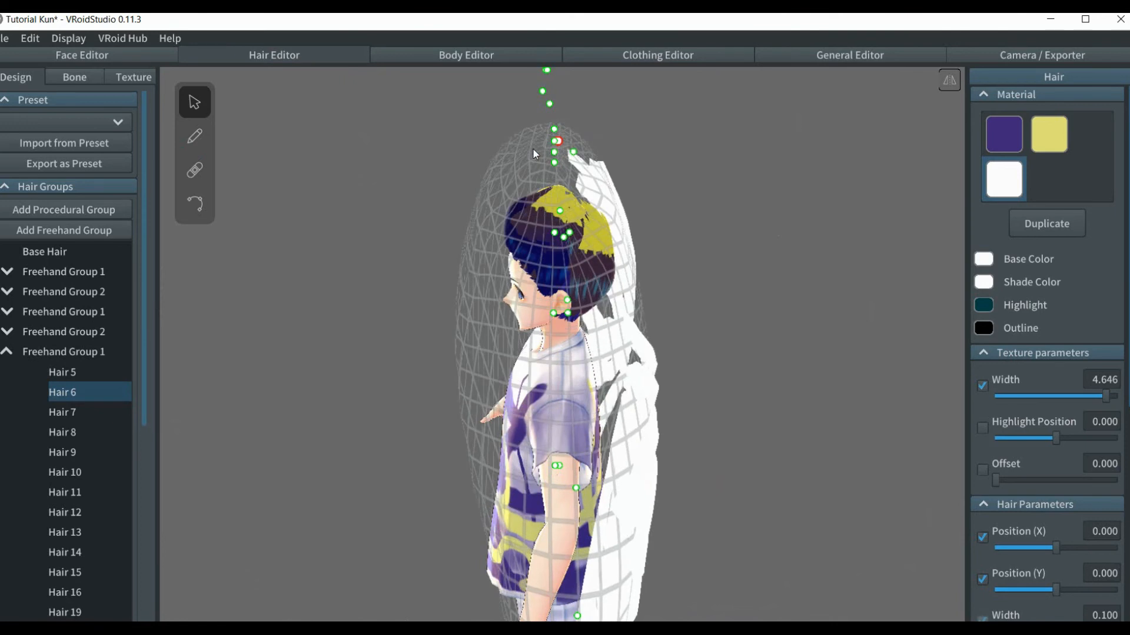
click(574, 152)
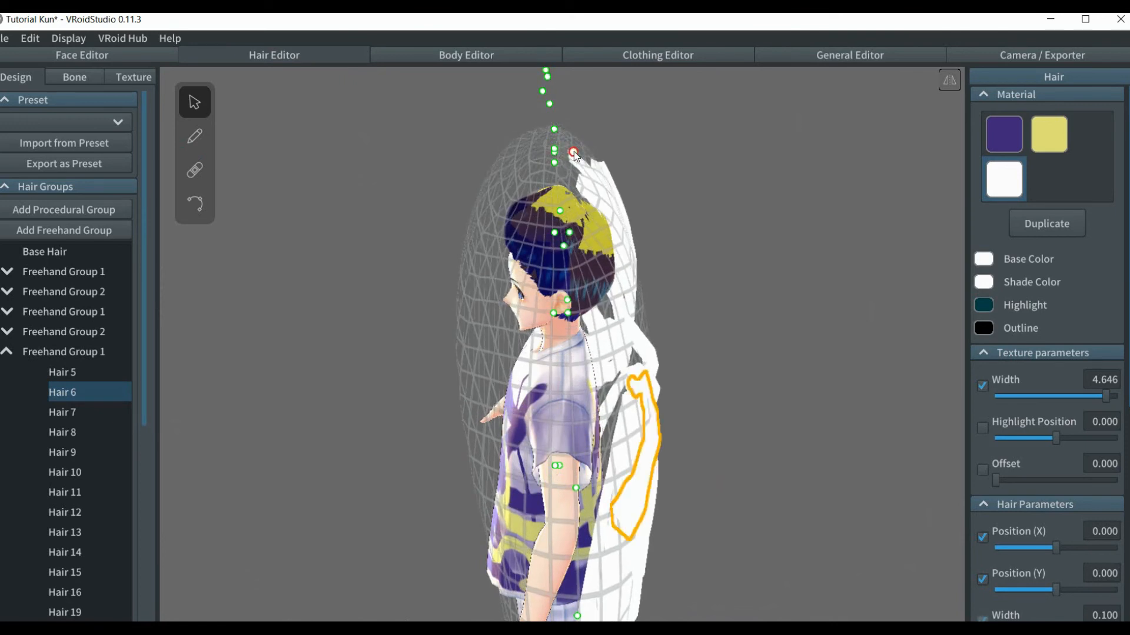
drag(540, 159, 532, 160)
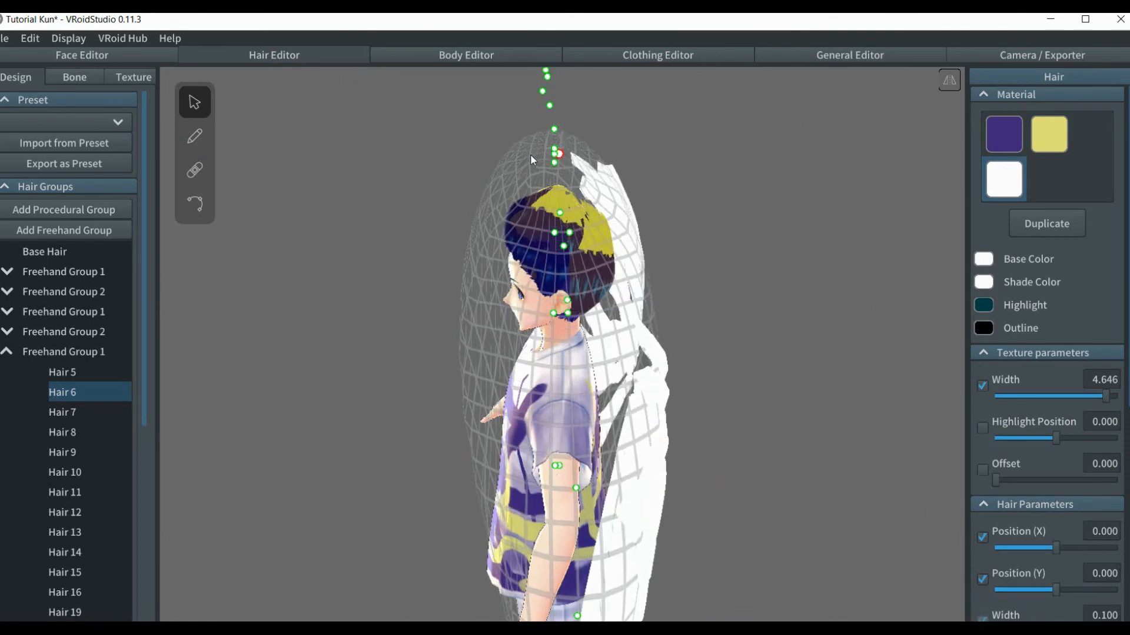
- Move the remaining rear guide points at head and neck height forward until they align with the points in front
mouse_move(631, 315)
right_down()
mouse_move(623, 306)
mouse_move(634, 302)
mouse_move(686, 316)
mouse_move(631, 310)
right_up()
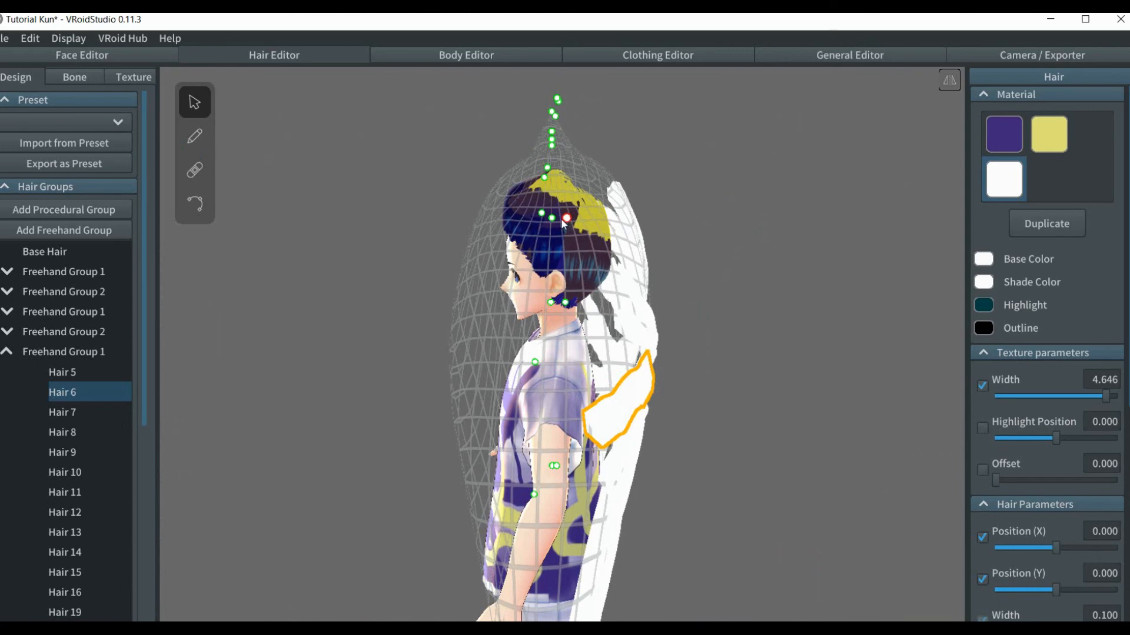
drag(565, 219, 540, 223)
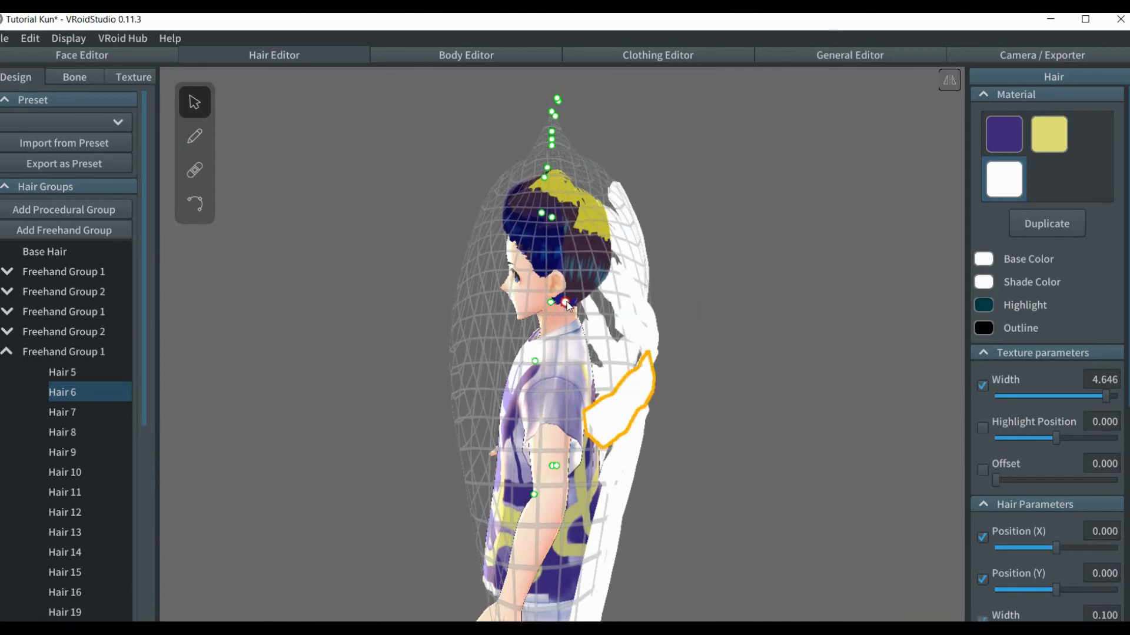
drag(549, 303, 536, 300)
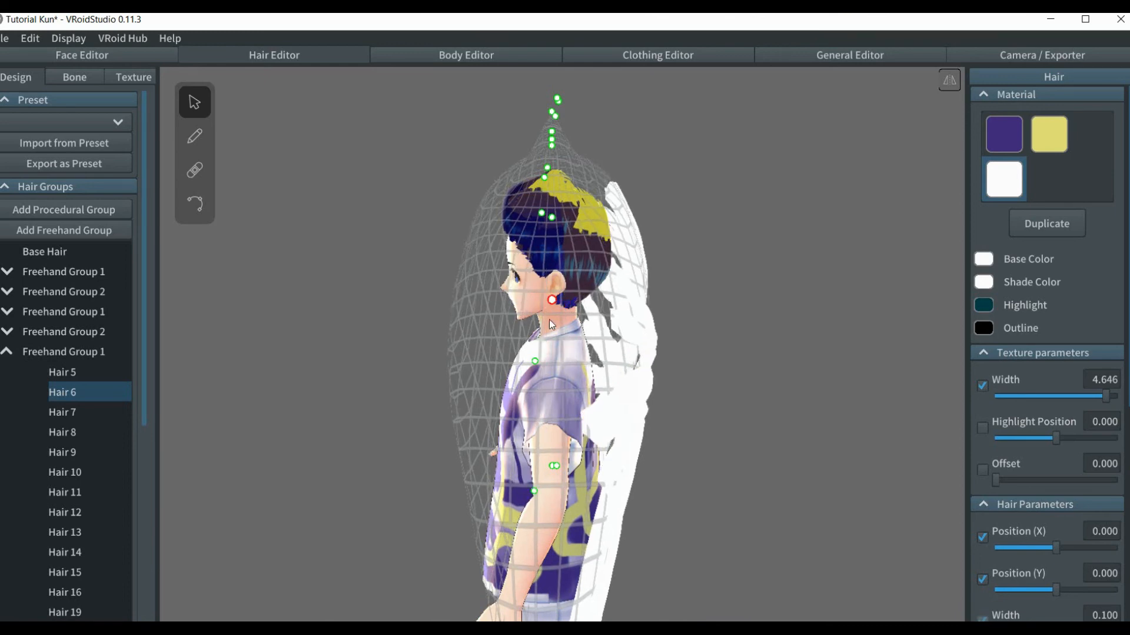
- View the wings from behind and raise the upper outer guide point on the character's right side
right_drag(737, 410, 700, 416)
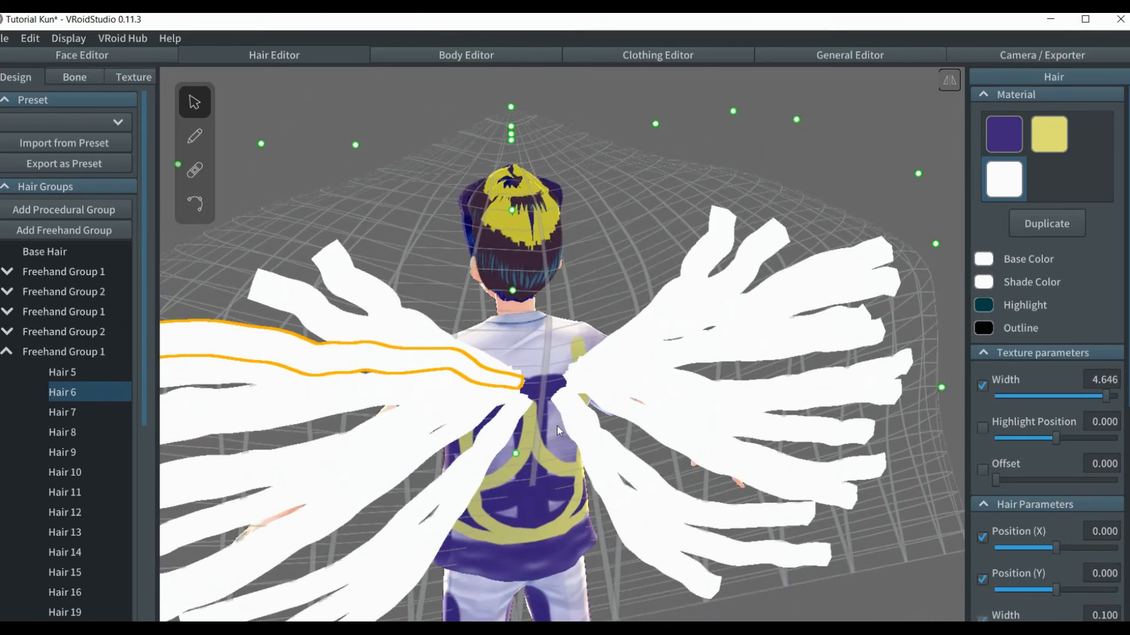
mouse_move(556, 425)
right_down()
mouse_move(633, 423)
mouse_move(599, 432)
mouse_move(555, 422)
right_up()
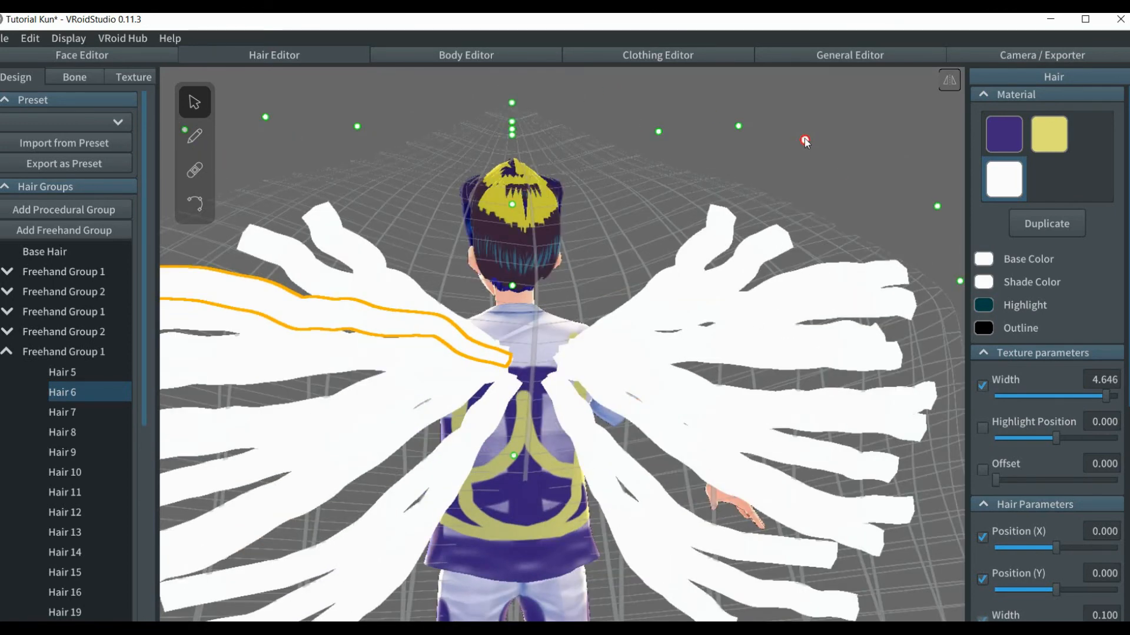
drag(805, 128, 803, 120)
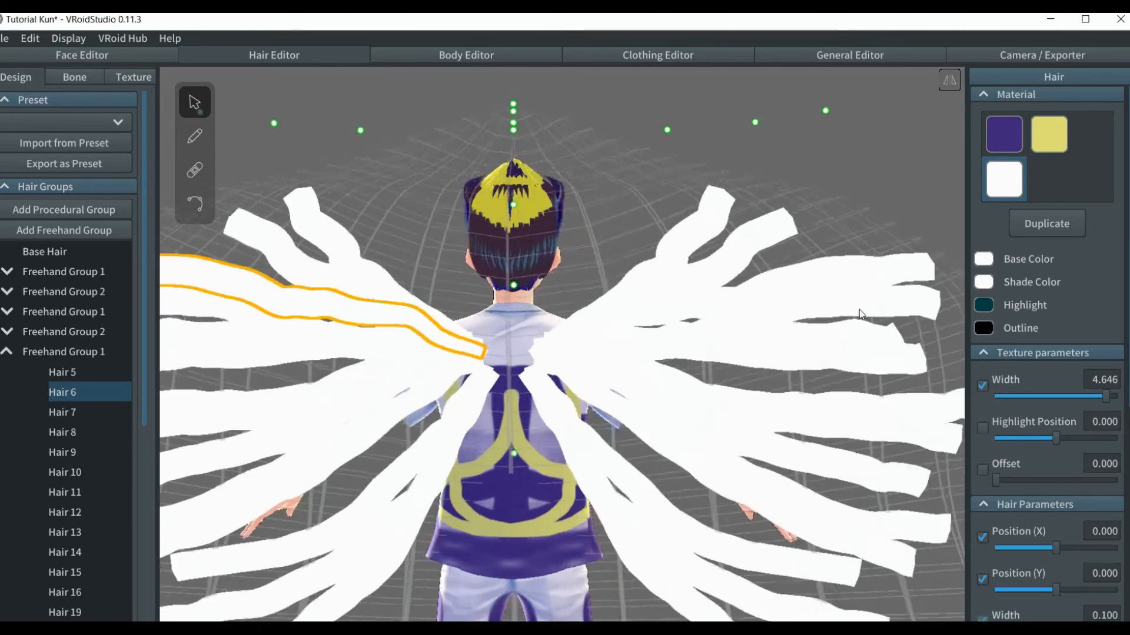
- Collapse the wing group's strand list and clear the selection to view the whole wings from the front without the guide
right_drag(847, 315, 769, 316)
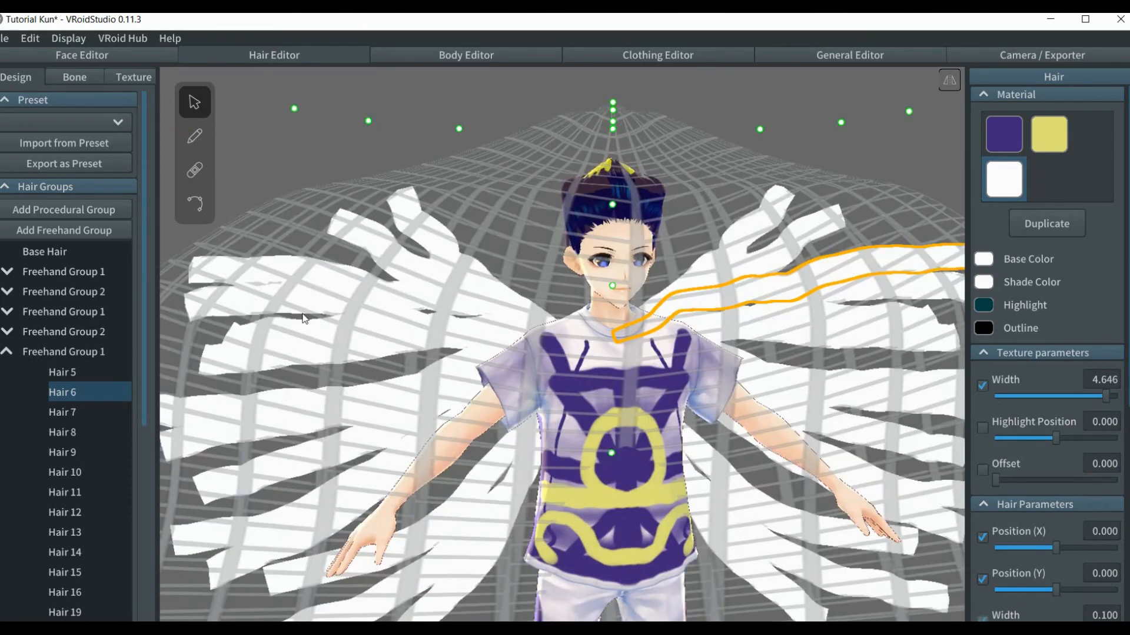
click(13, 353)
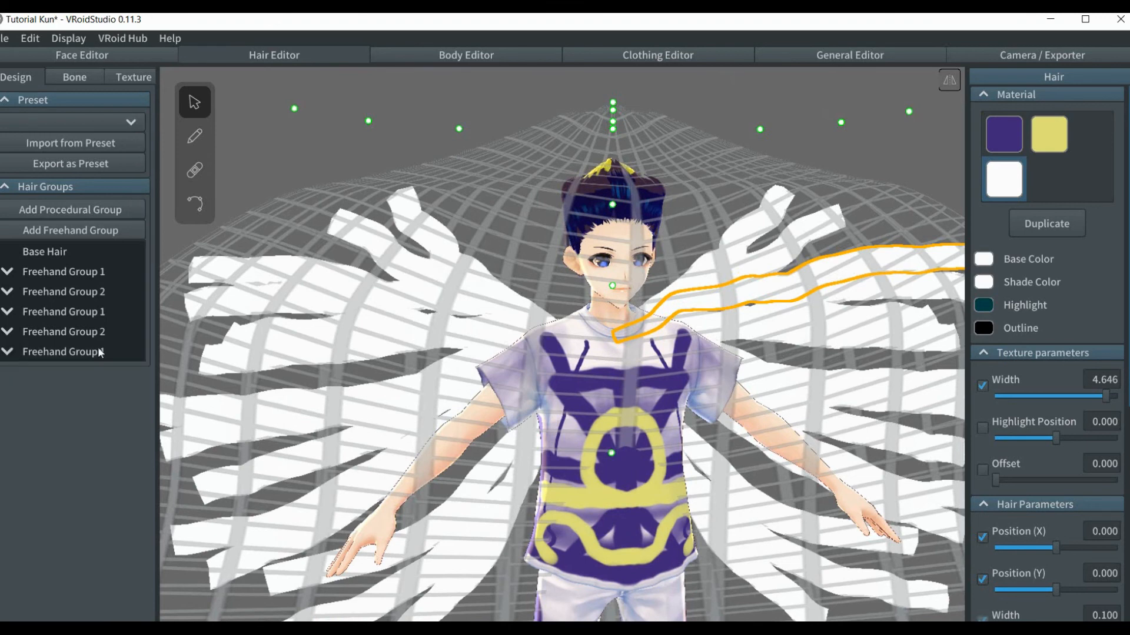
click(258, 144)
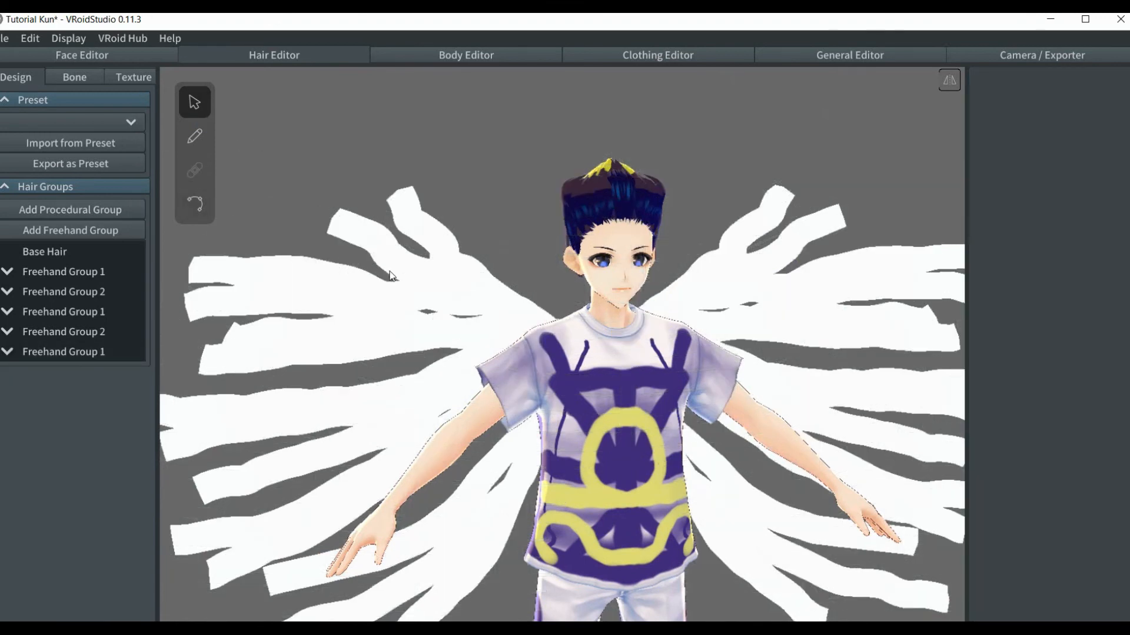
scroll(392, 276, down, 2)
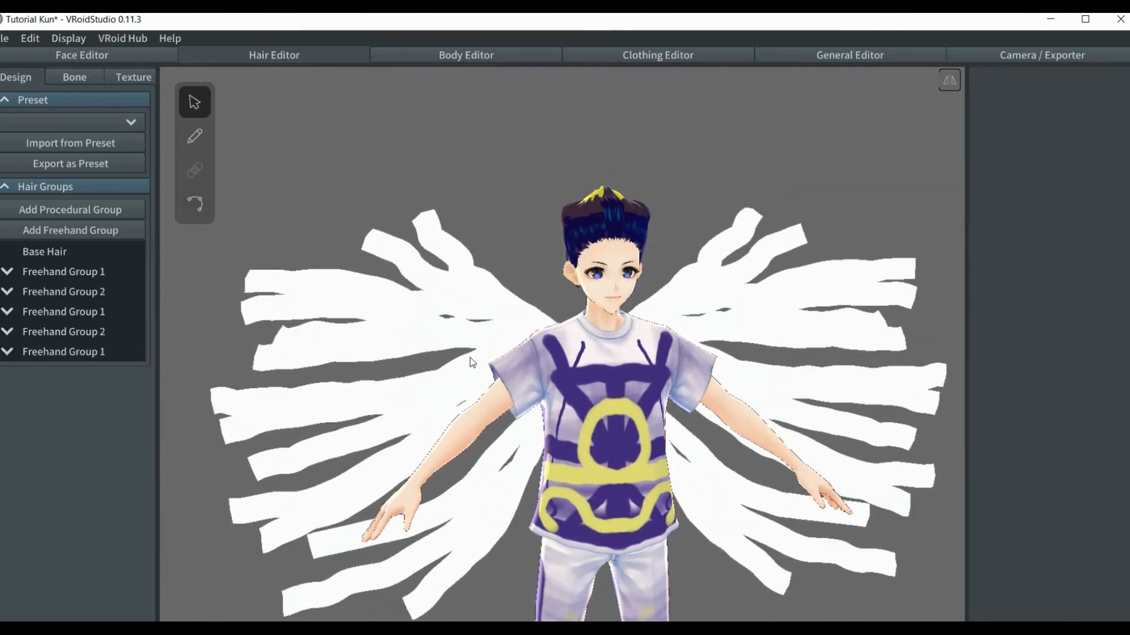
middle_drag(745, 509, 728, 442)
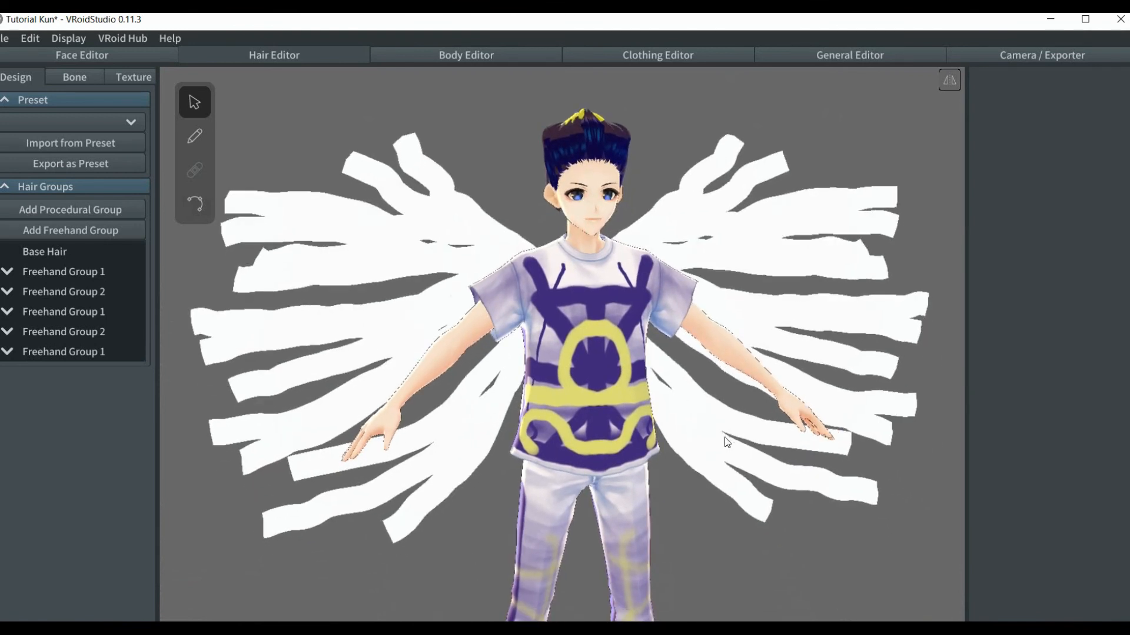